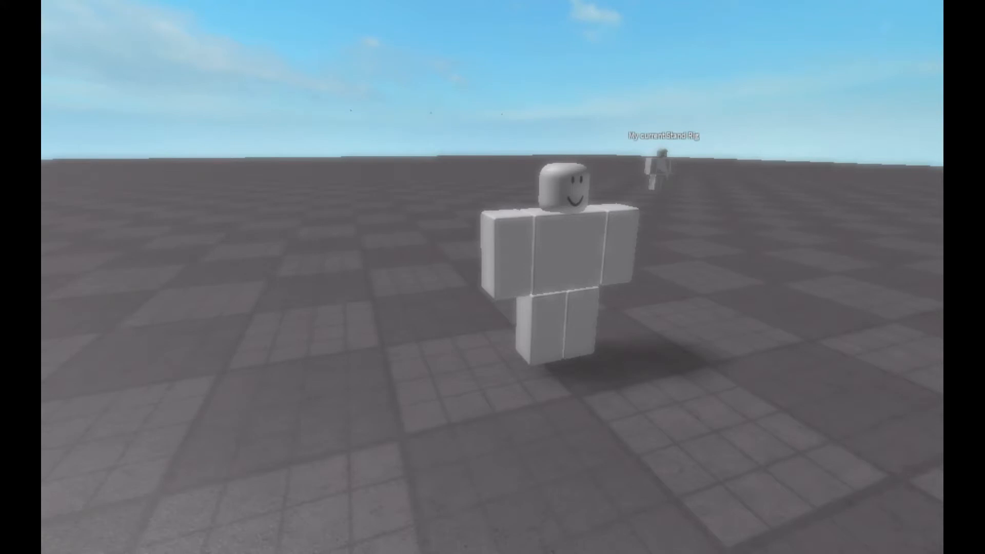
- Open Moon Animator, create a new animation named run, and move its timeline window clear of the dummy
left_click(248, 5)
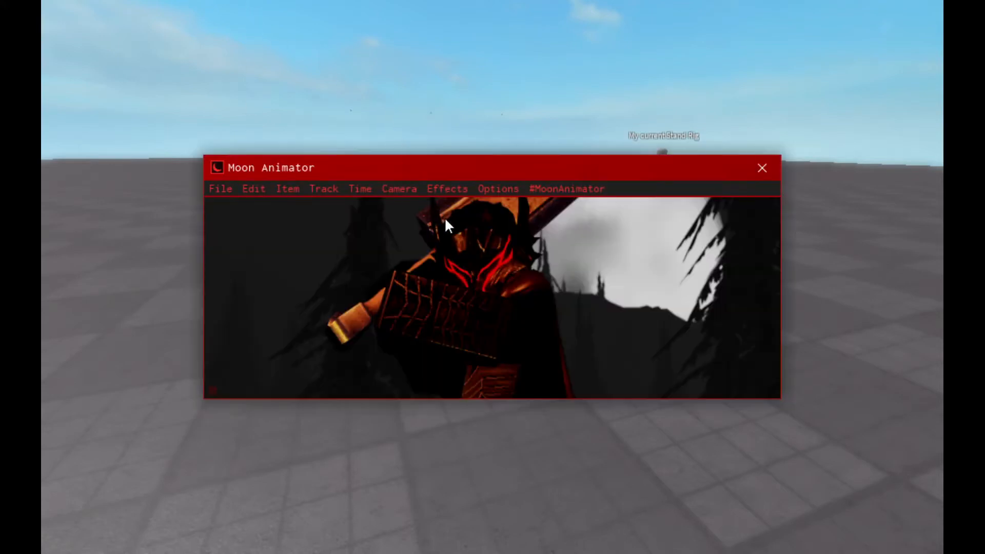
left_click(220, 189)
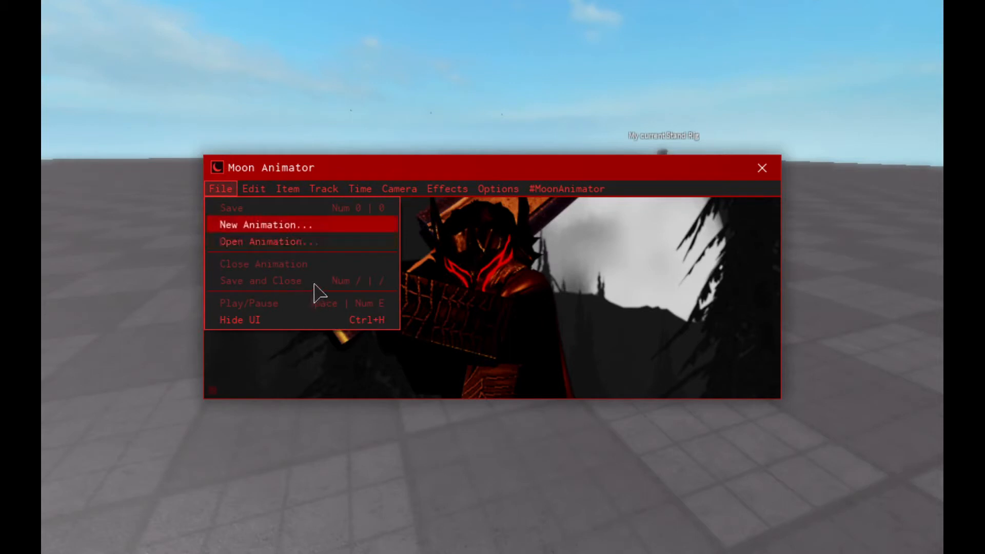
left_click(266, 225)
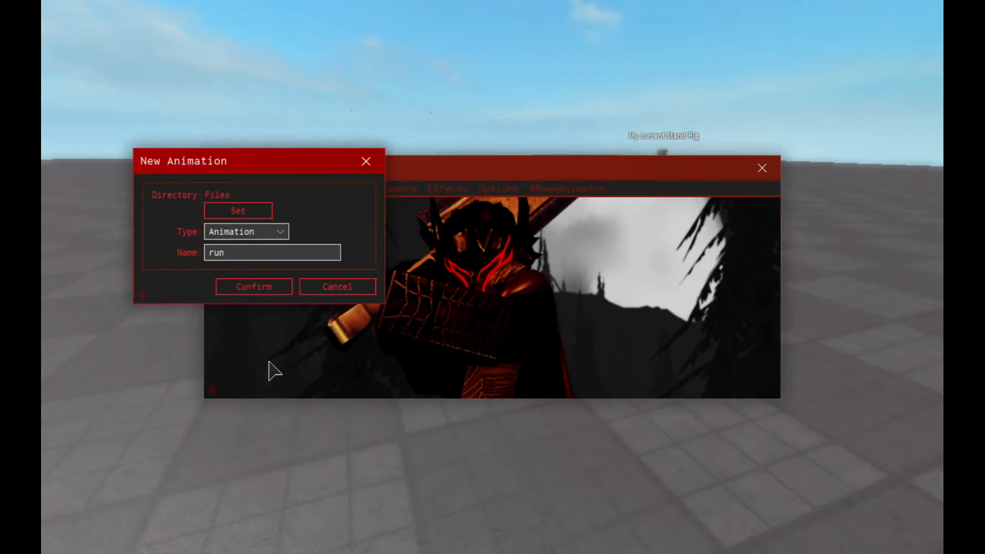
key("Return")
left_click_drag(605, 167, 491, 323)
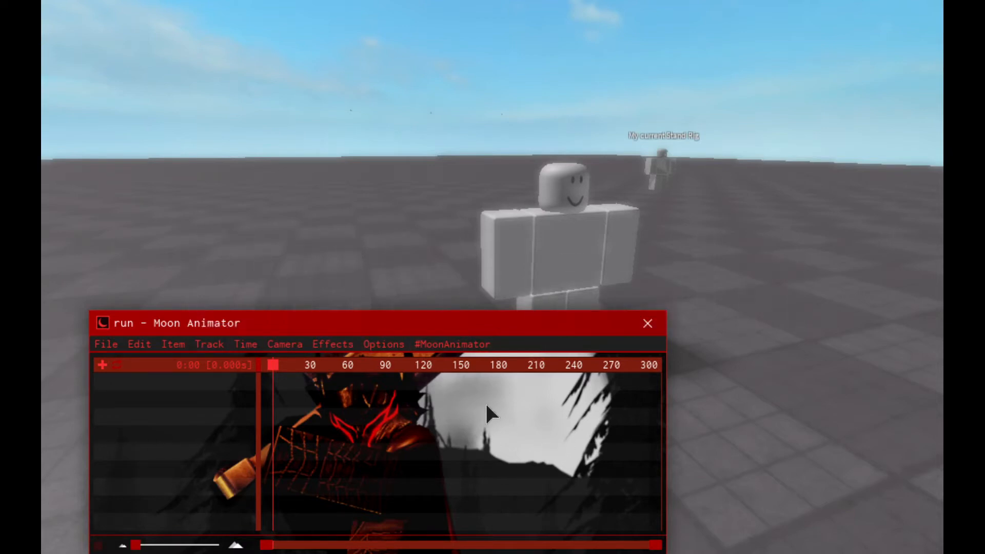
- Add the First Person Animation dummy to the timeline with its Rig property and reposition the timeline window
key("ctrl+shift+a")
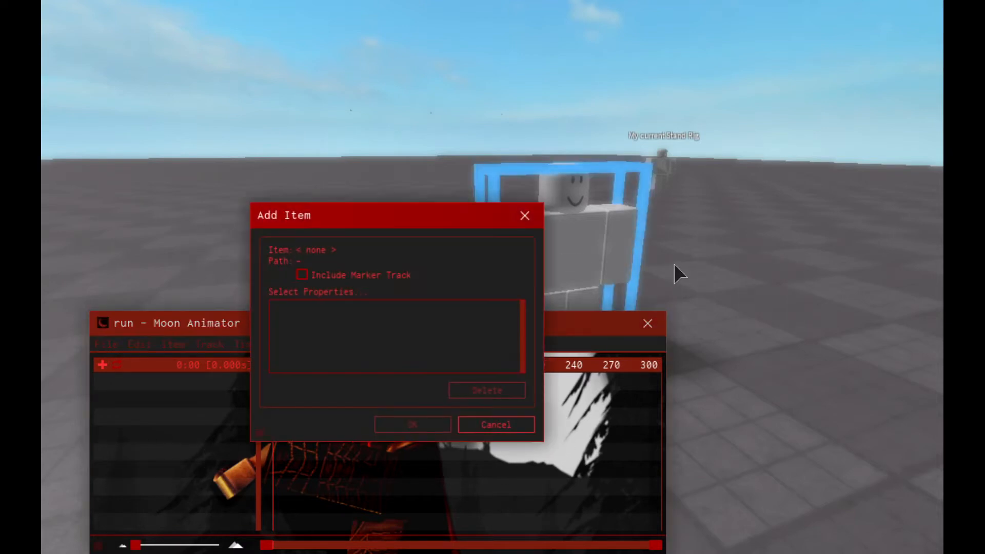
left_click(749, 285)
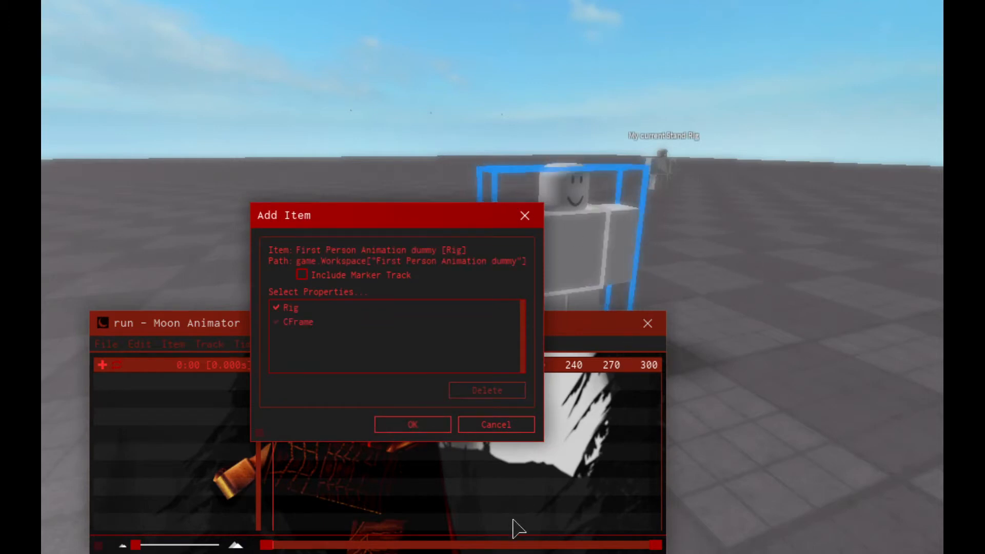
key("Return")
left_click_drag(415, 421, 365, 408)
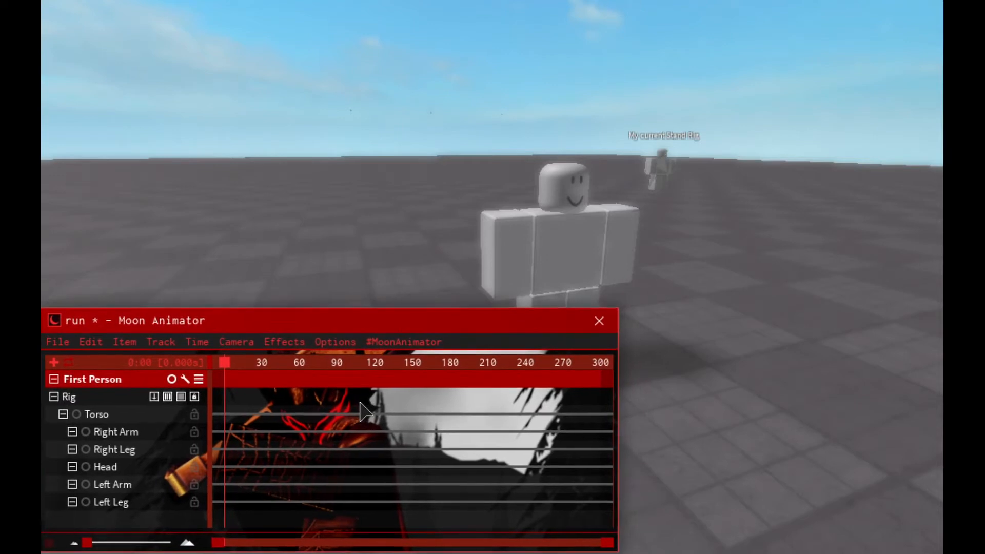
- Try to rotate the dummy's torso and move it sideways at frame 0
right_click_drag(707, 268, 643, 270)
left_click(552, 226)
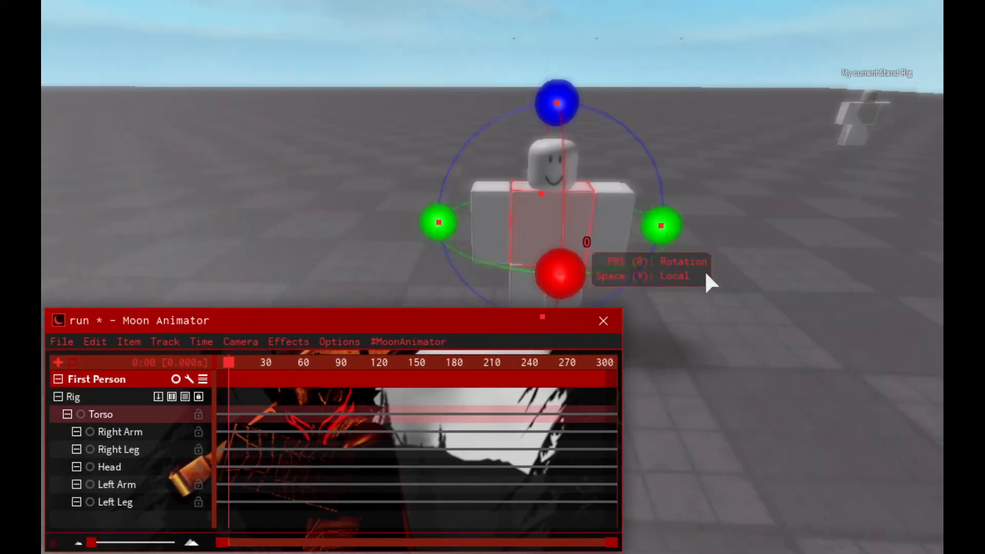
left_click_drag(660, 224, 660, 303)
key("ctrl+z")
key("r")
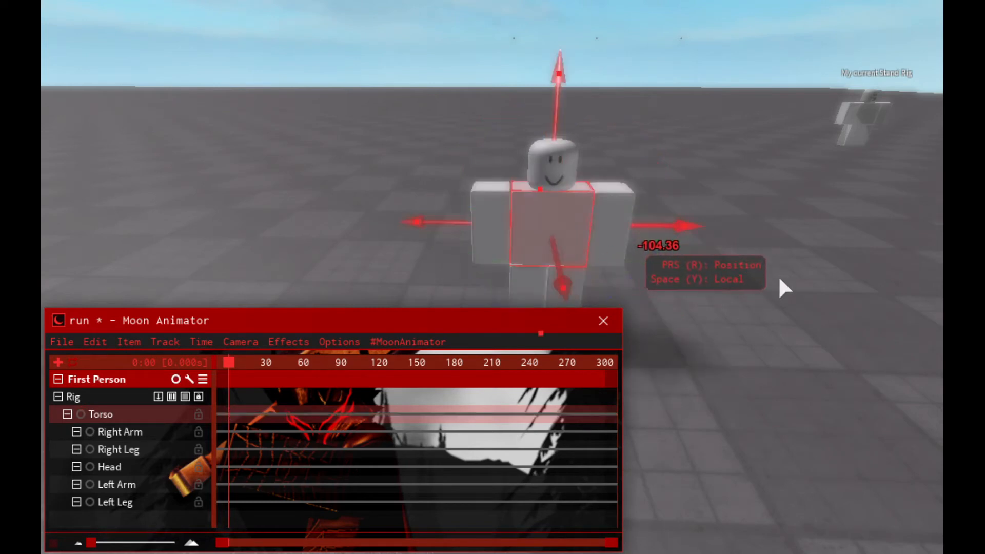
left_click_drag(660, 222, 685, 248)
left_click(839, 241)
left_click(557, 233)
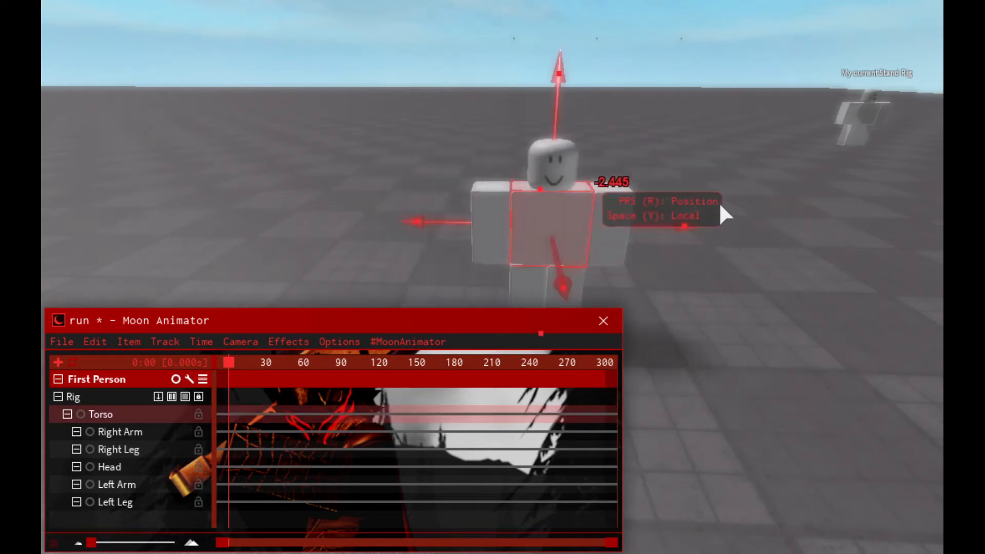
key("r")
- Try to shift the torso's position along one local axis
right_click_drag(732, 194, 916, 221)
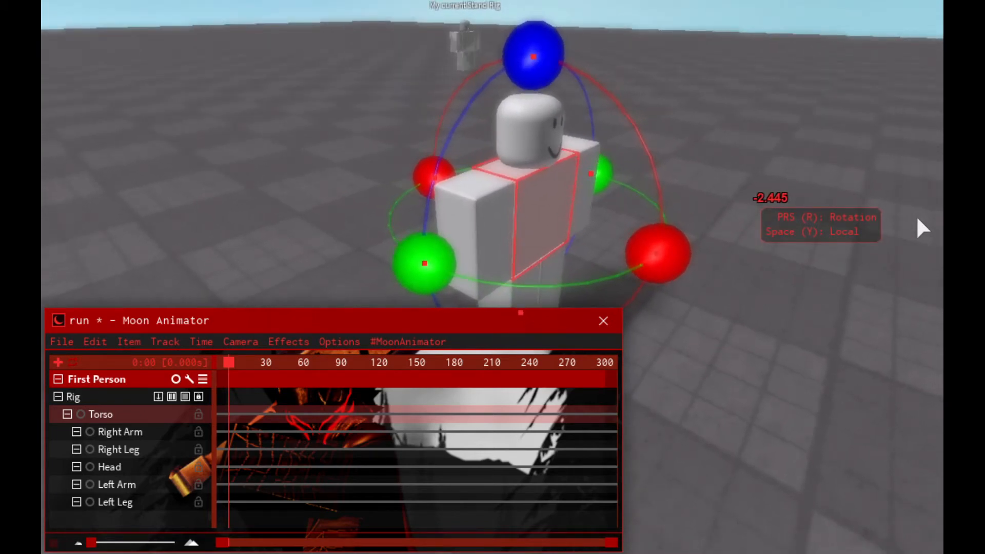
right_click_drag(858, 227, 632, 279)
key("r")
left_click_drag(599, 261, 936, 275)
key("ctrl+z")
- Try to tilt the torso forward in two rotations, the second about 3.02 degrees, and undo them
right_click_drag(834, 263, 794, 250)
scroll(793, 250, "up", 2)
key("r")
left_click_drag(677, 261, 647, 296)
left_click(520, 293)
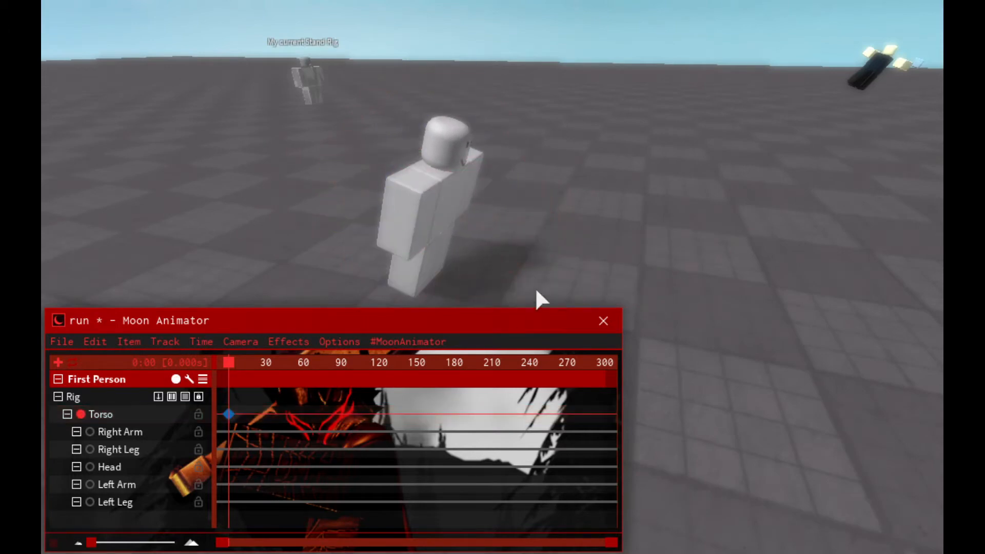
left_click(534, 274)
left_click_drag(459, 295, 493, 294)
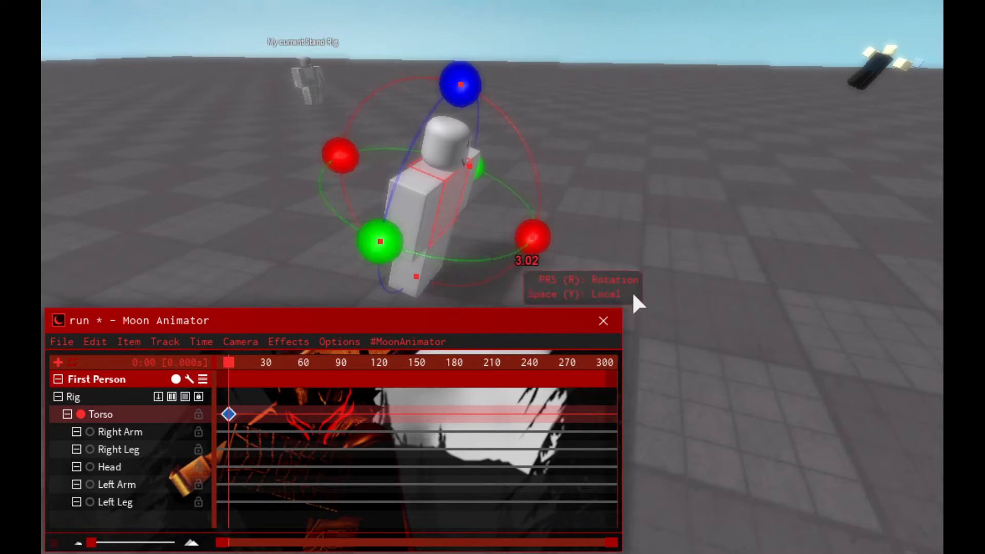
key("ctrl+z")
- Try to rotate the torso about 3.64 degrees at frame 0
key("d")
right_click_drag(723, 236, 724, 236)
key("w")
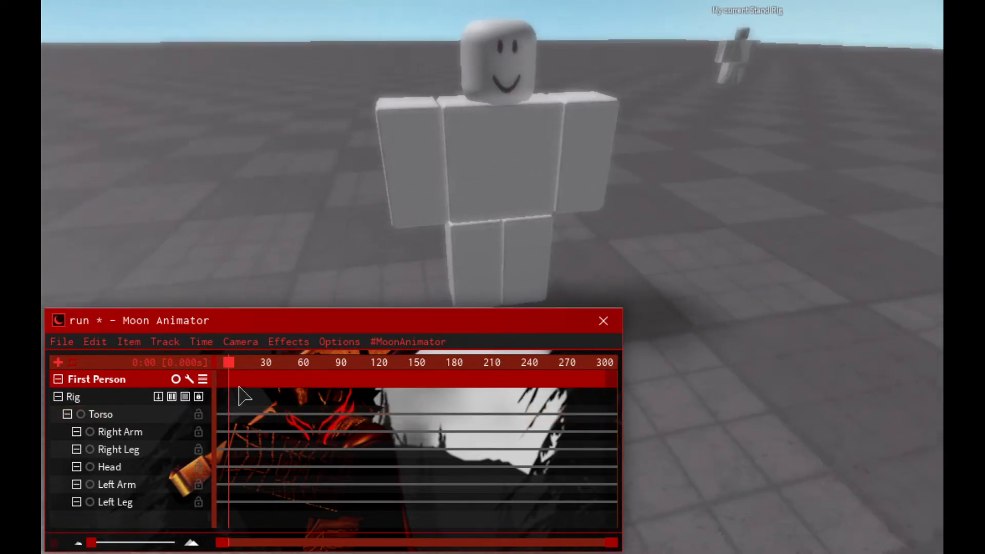
key("s")
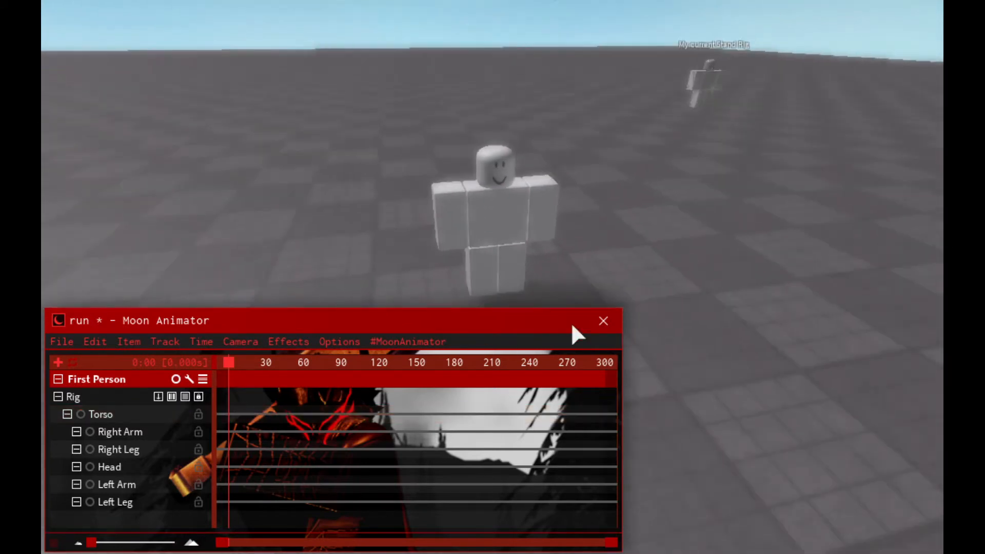
left_click(624, 275)
key("a")
key("e")
right_click_drag(688, 269, 727, 274)
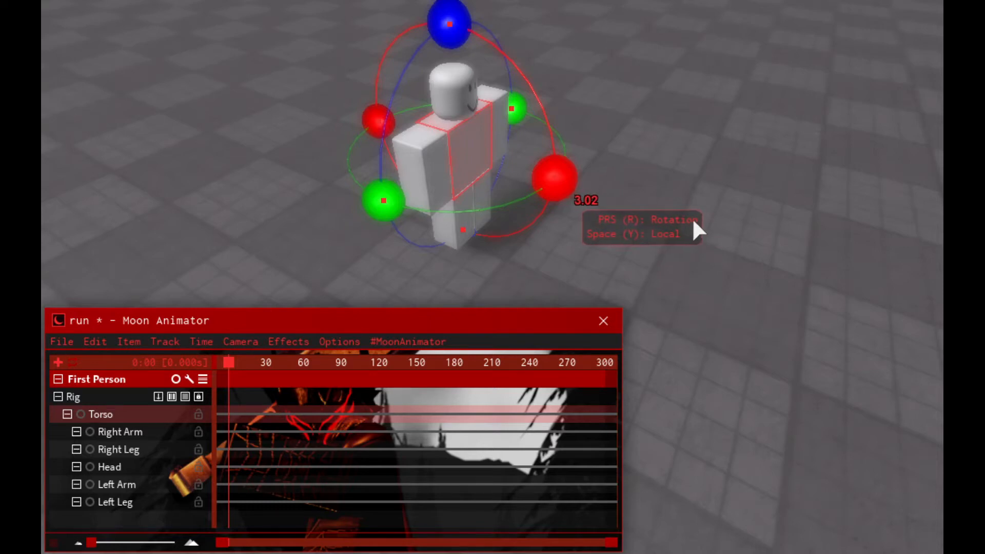
mouse_move(693, 221)
left_mouse_down()
mouse_move(693, 229)
mouse_move(699, 213)
left_mouse_up()
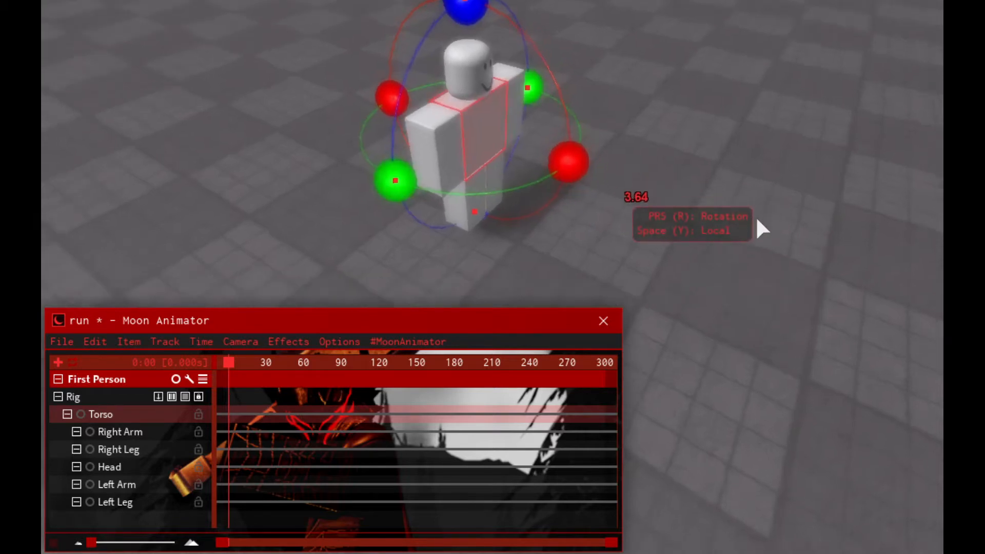
left_click(764, 204)
key("w")
key("s")
- Lean the torso forward about 19.64 degrees at frame 0
right_click_drag(692, 153, 698, 152)
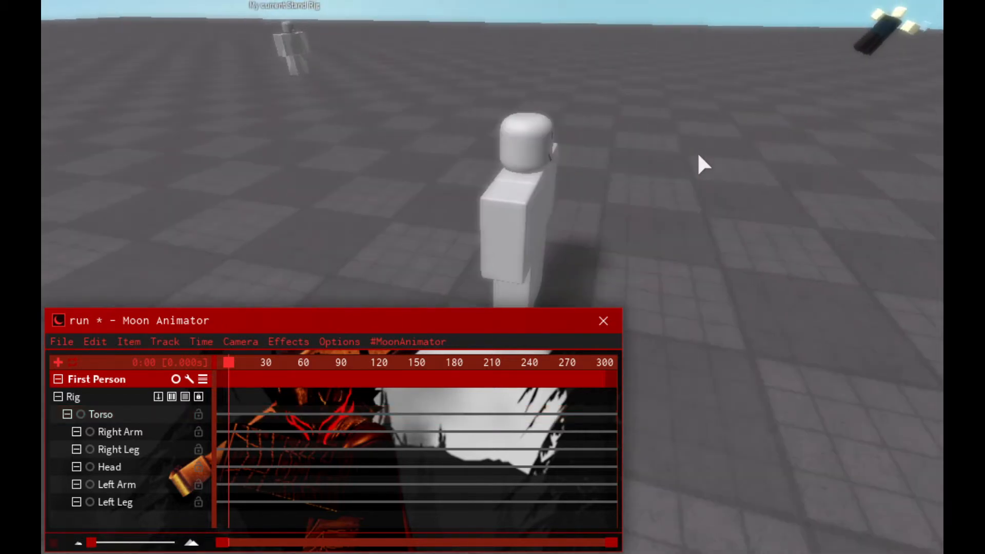
key("d")
left_click(368, 208)
key("a")
right_click_drag(611, 238, 734, 236)
key("d")
key("d")
left_click_drag(639, 220, 689, 183)
key("d")
right_click_drag(689, 183, 687, 180)
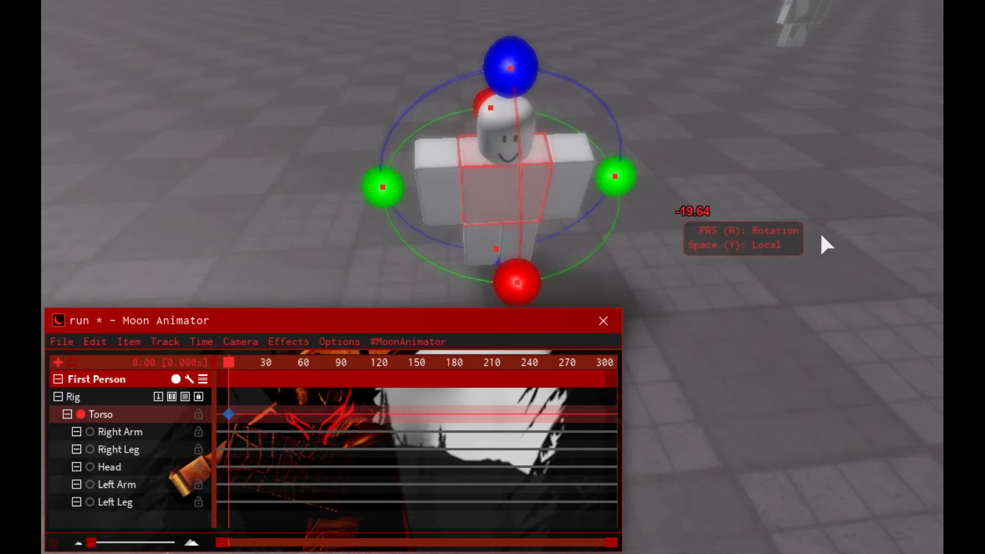
- Twist the leaning torso to one side in local rotation and deselect it
right_click_drag(796, 241, 795, 240)
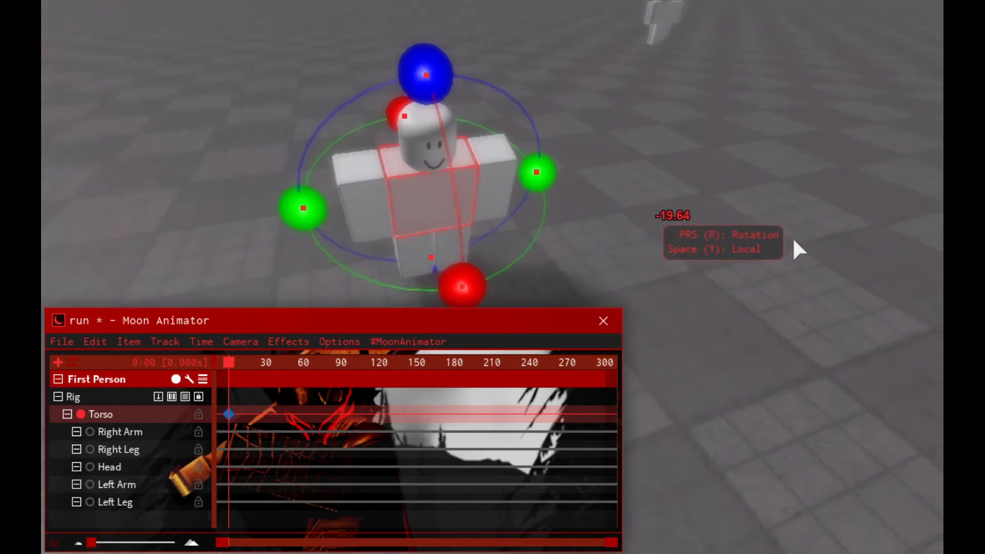
left_click_drag(537, 172, 667, 222)
right_click_drag(741, 225, 768, 236)
key("w")
key("d")
key("s")
left_click(780, 267)
- Try to rotate the left leg about 5.83 degrees at frame 0
left_click(608, 313)
right_click_drag(662, 303, 664, 304)
key("a")
left_click_drag(744, 349, 760, 342)
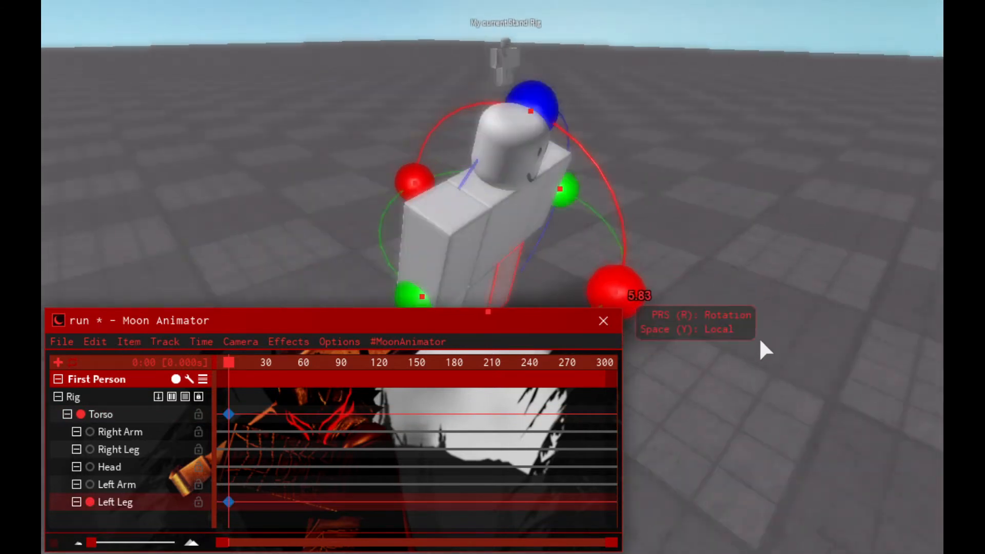
key("s")
key("d")
- Try to move the left leg about 1.253 away from the torso, and undo both left leg edits
key("r")
key("w")
left_click_drag(565, 359, 625, 349)
right_click_drag(739, 252, 741, 251)
key("a")
key("d")
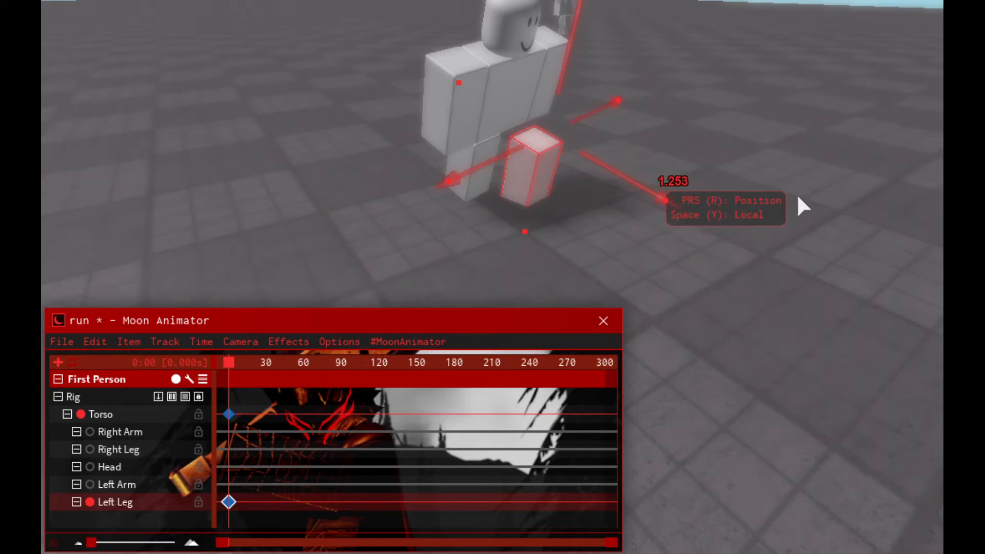
key("ctrl+z")
key("ctrl+z")
- Rotate the torso about 25.63 degrees further at frame 0 and deselect it
key("r")
key("d")
right_click_drag(781, 152, 770, 149)
key("s")
left_click_drag(757, 315, 750, 353)
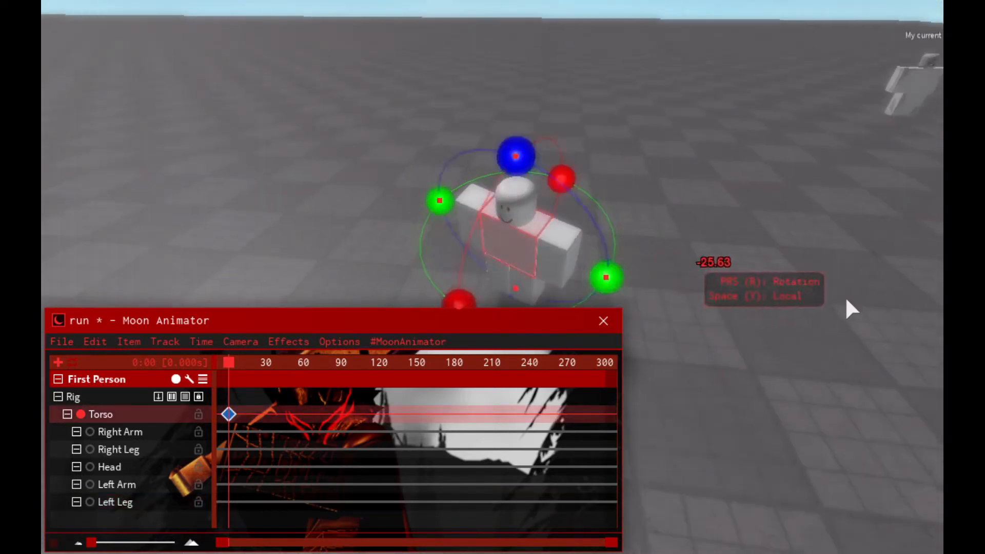
left_click(849, 308)
- Try to move the right leg about 1.268 along its local axis
left_click(608, 336)
key("a")
right_click_drag(697, 322, 697, 325)
key("r")
left_click_drag(615, 337, 603, 377)
key("ctrl+z")
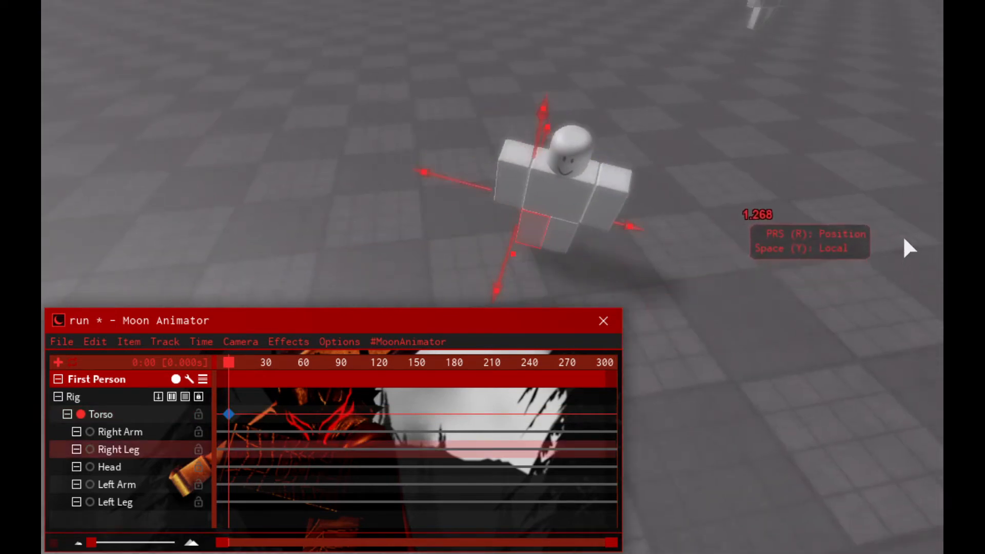
key("ctrl+z")
left_click(889, 217)
- Readjust the torso's rotation at frame 0 and deselect it
left_click(731, 231)
right_click_drag(731, 231, 809, 201)
key("w")
key("r")
scroll(824, 204, "down", 5)
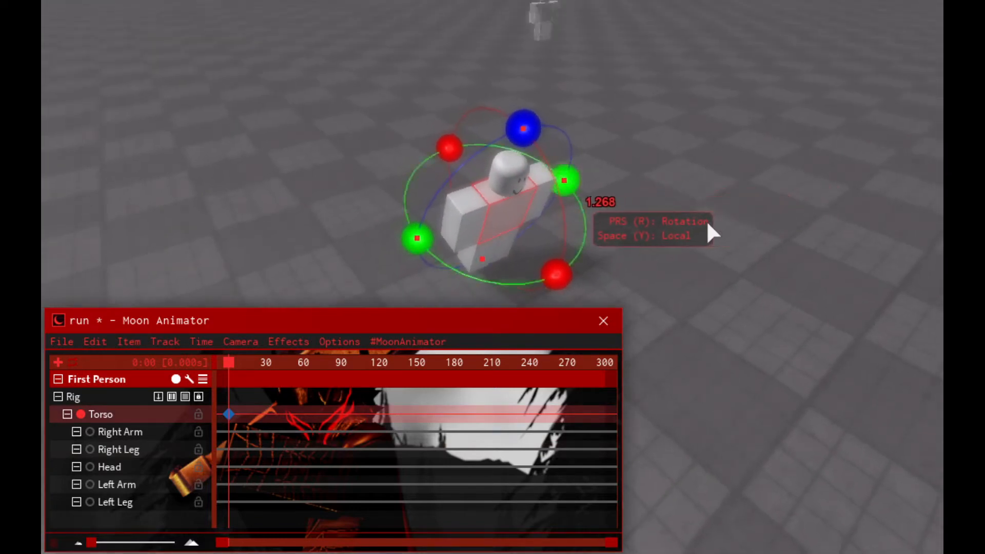
right_click_drag(700, 225, 759, 308)
scroll(734, 260, "up", 3)
left_click_drag(762, 321, 811, 284)
left_click(943, 260)
right_click_drag(943, 259, 943, 259)
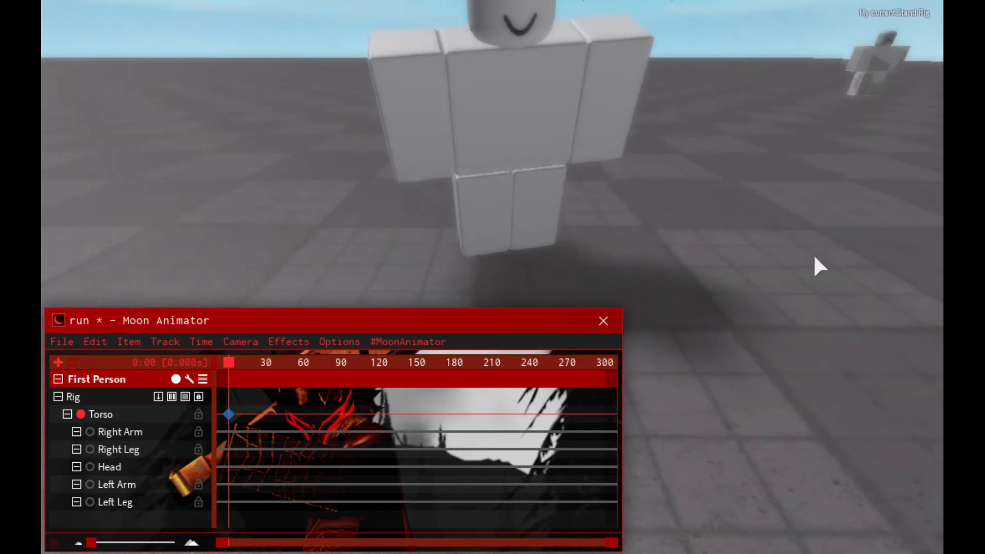
- Select the right leg and rotate it very slightly at frame 0
left_click(599, 255)
left_click_drag(747, 196, 750, 205)
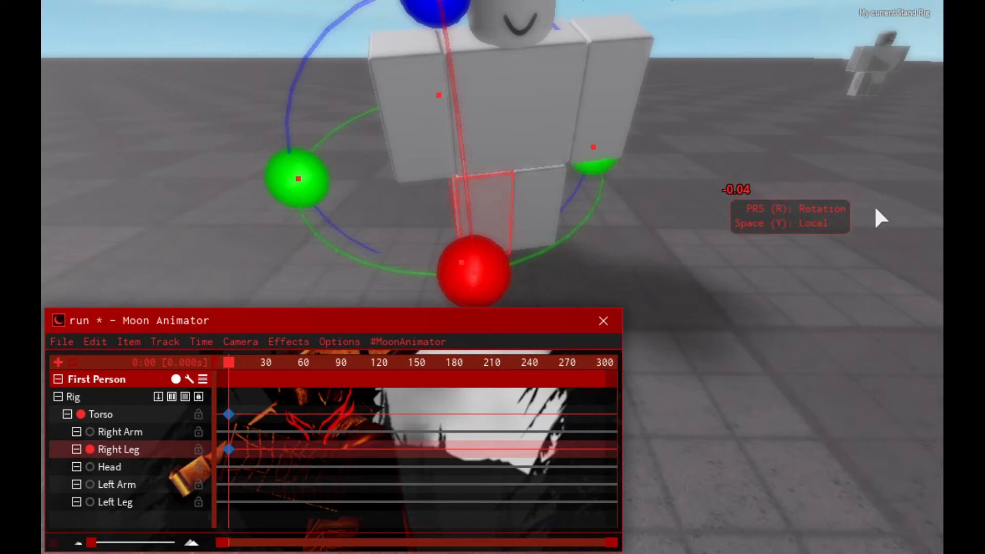
key("s")
right_click_drag(713, 251, 714, 242)
key("a")
- Try to move the right leg about 1.63 along its local axis
key("r")
left_click_drag(752, 341, 856, 307)
key("ctrl+z")
key("d")
right_click_drag(892, 275, 893, 276)
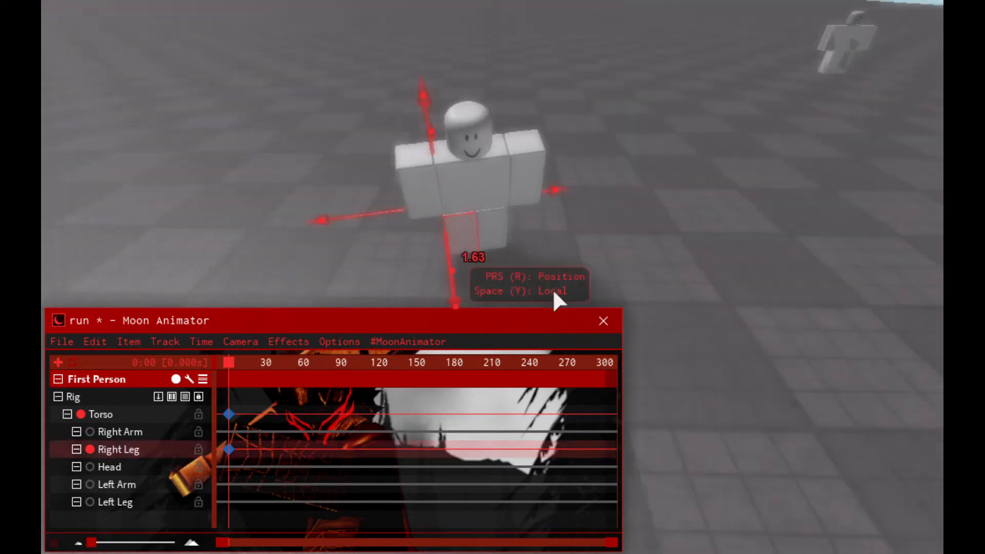
- Fine-tune the right leg's rotation and move the leg about 0.51 forward of the torso
key("r")
left_click_drag(666, 239, 652, 256)
right_click_drag(651, 251, 649, 248)
mouse_move(648, 247)
left_mouse_down()
mouse_move(635, 251)
mouse_move(634, 226)
mouse_move(631, 241)
left_mouse_up()
key("r")
left_click_drag(778, 119, 755, 124)
key("r")
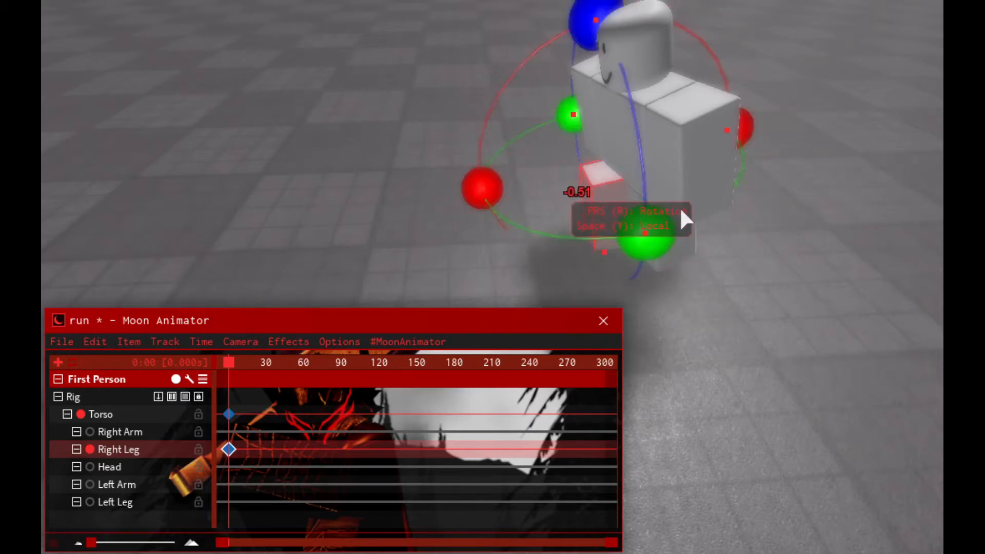
- Turn the right leg in local rotation to align it with the leaning torso
left_click_drag(609, 235, 677, 211)
right_click_drag(675, 209, 791, 229)
right_click_drag(589, 227, 585, 216)
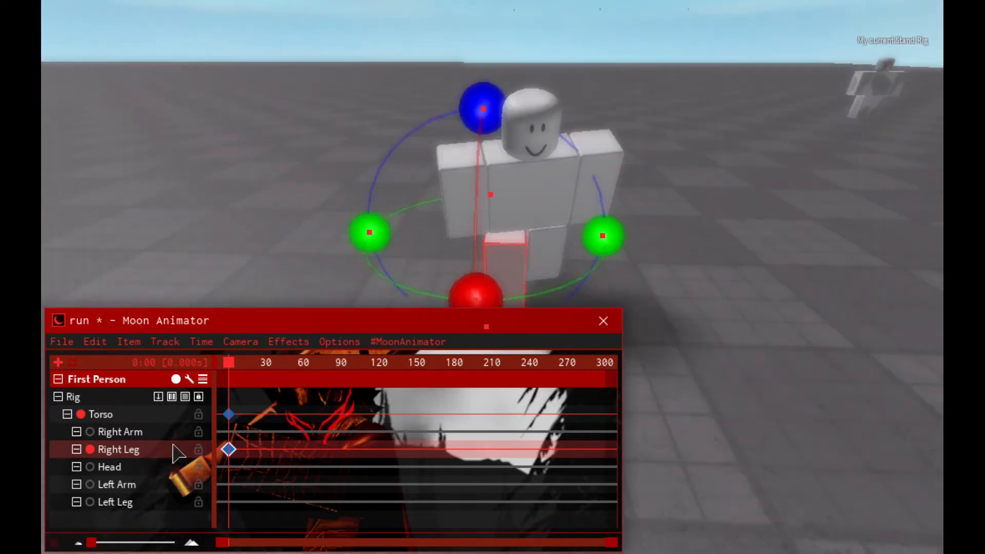
right_click_drag(601, 329, 602, 329)
right_click_drag(680, 292, 700, 230)
mouse_move(396, 257)
left_mouse_down()
mouse_move(398, 194)
mouse_move(396, 241)
left_mouse_up()
right_click_drag(654, 239, 654, 226)
- Swing the right leg forward by about 5.16 and another 2.43 degrees, and deselect it
left_click_drag(511, 145, 513, 134)
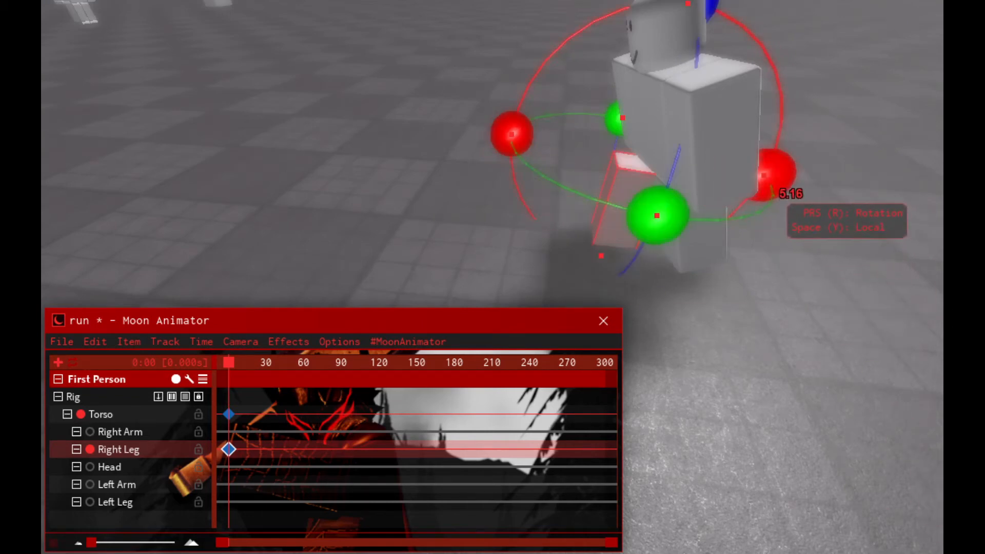
mouse_move(790, 184)
left_mouse_down()
mouse_move(770, 215)
mouse_move(781, 191)
left_mouse_up()
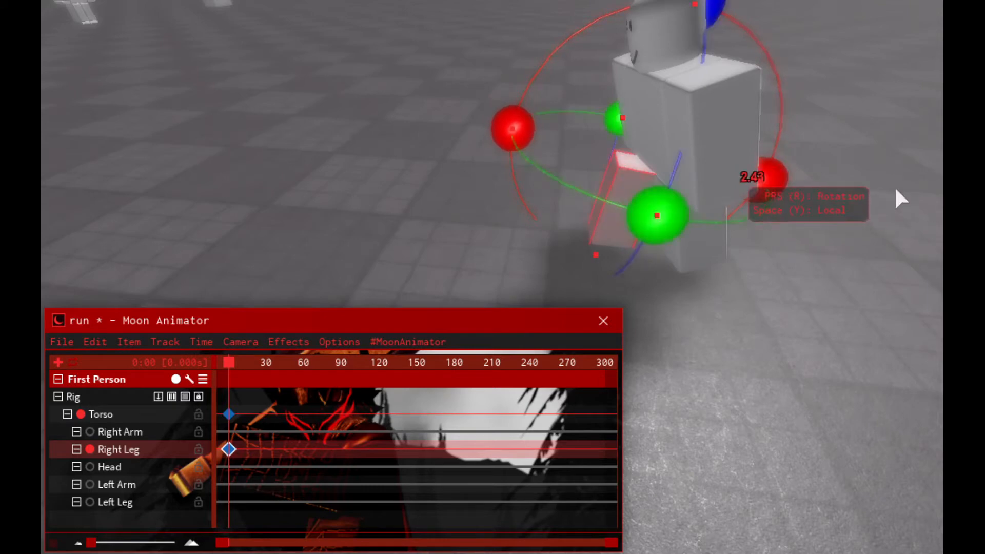
key("r")
left_click(922, 210)
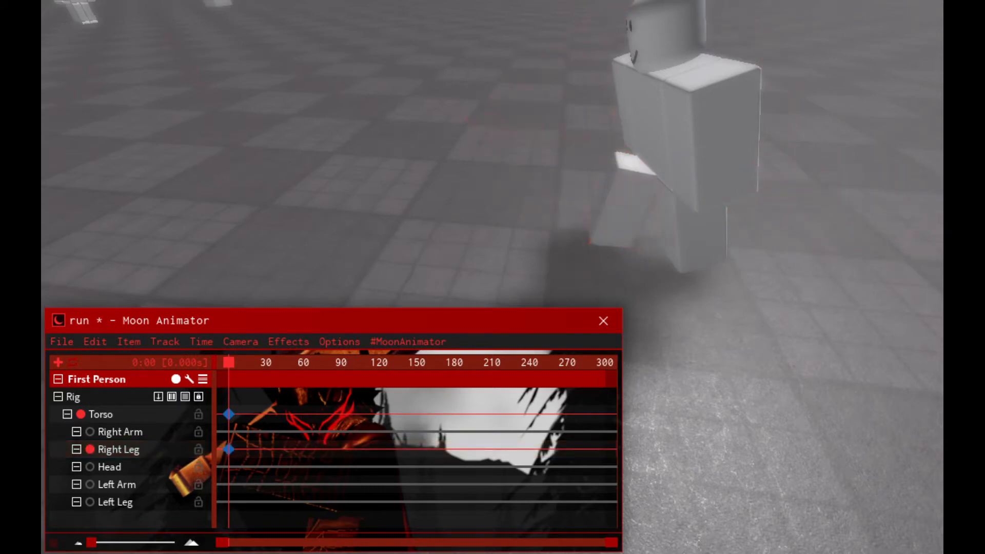
- Swing the left leg back behind the leaning torso in local rotation at frame 0, and deselect it
left_click(851, 284)
key("a")
right_click_drag(975, 221, 879, 201)
key("w")
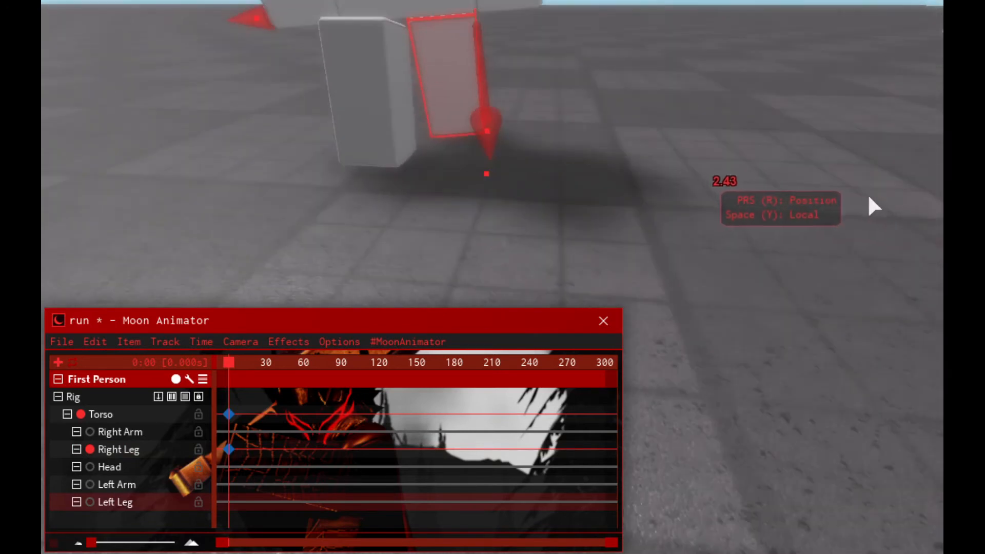
key("s")
key("a")
key("r")
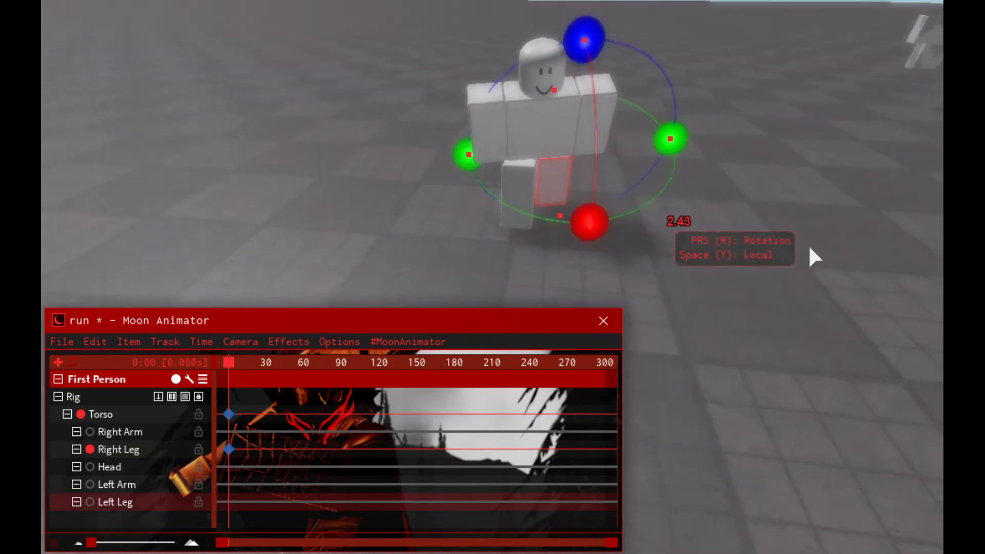
mouse_move(828, 186)
left_mouse_down()
mouse_move(816, 211)
mouse_move(826, 194)
left_mouse_up()
key("r")
key("d")
right_click_drag(770, 150, 770, 150)
key("w")
key("r")
left_click(845, 203)
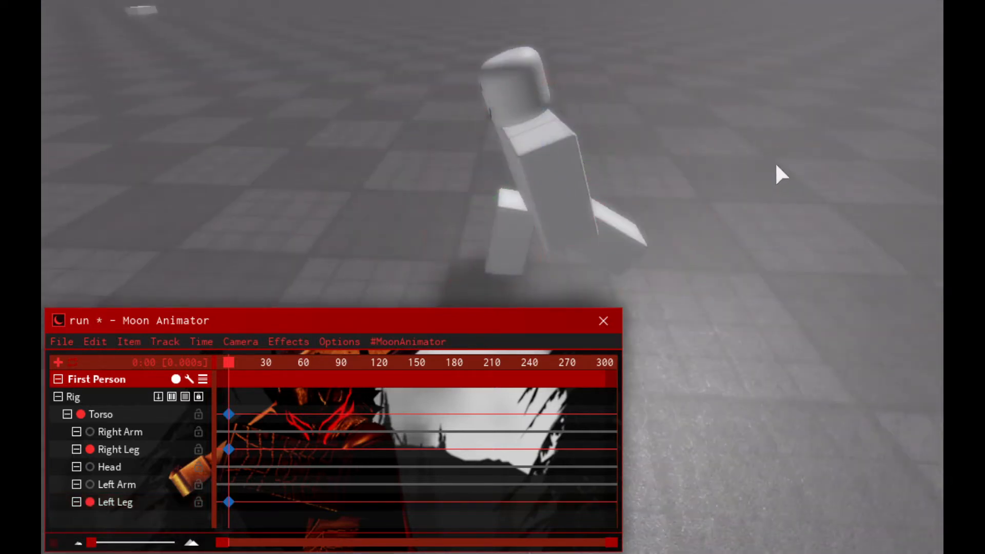
- Try to turn the head by about -12.27 degrees in local rotation, and delete its keyframe at frame 0
left_click(770, 269)
right_click_drag(813, 192, 865, 209)
key("a")
left_click(900, 371)
right_click_drag(900, 370, 897, 365)
right_click_drag(755, 244, 756, 245)
right_click_drag(605, 199, 605, 199)
left_click(511, 138)
left_click_drag(599, 242, 534, 288)
left_click_drag(499, 115, 786, 197)
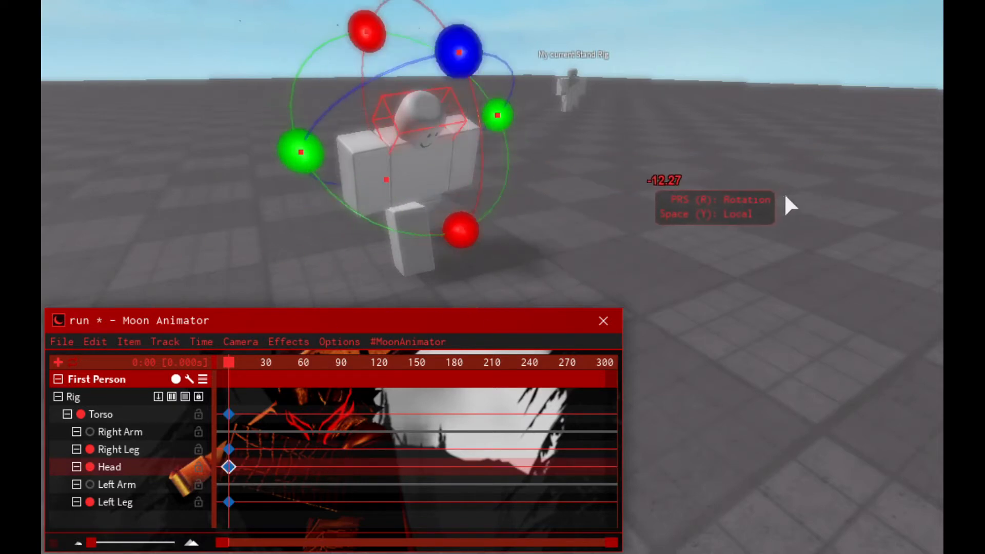
key("Delete")
- Turn the head by about -16.64 degrees in local rotation at frame 0 and adjust its tilt
left_click(591, 127)
right_click_drag(666, 135, 667, 135)
left_click_drag(799, 149, 796, 159)
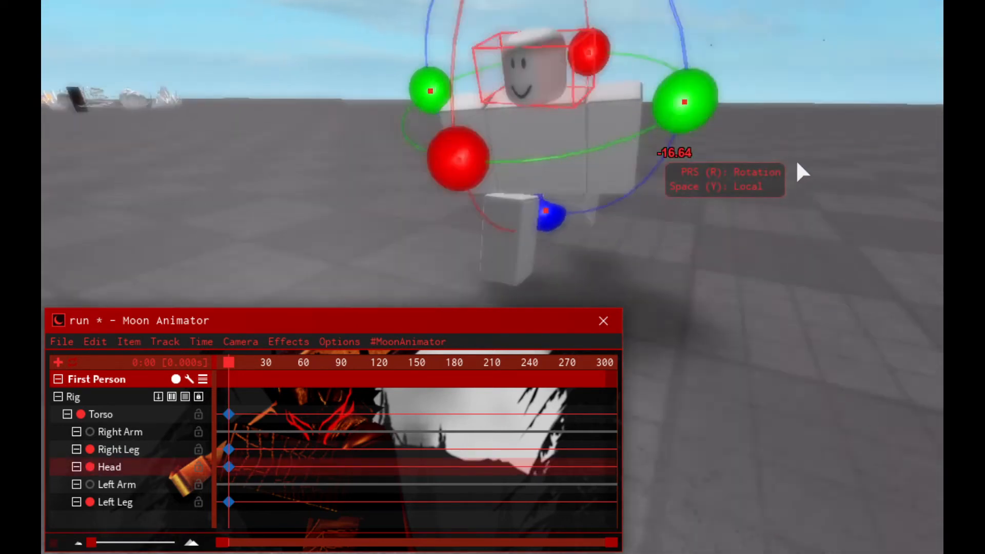
left_click_drag(606, 234, 613, 183)
right_click_drag(767, 175, 742, 129)
- Fine-tune the head's local rotation, finishing with a turn of about 3.85 degrees, and deselect it
left_click_drag(634, 37, 627, 36)
left_click_drag(756, 177, 764, 176)
right_click_drag(774, 174, 826, 180)
key("w")
key("s")
key("s")
key("w")
left_click(915, 309)
right_click_drag(915, 309, 916, 311)
key("s")
- Swing the right arm by about 52.04 degrees in local rotation at frame 0 and refine its angle
left_click(574, 200)
right_click_drag(695, 259, 695, 259)
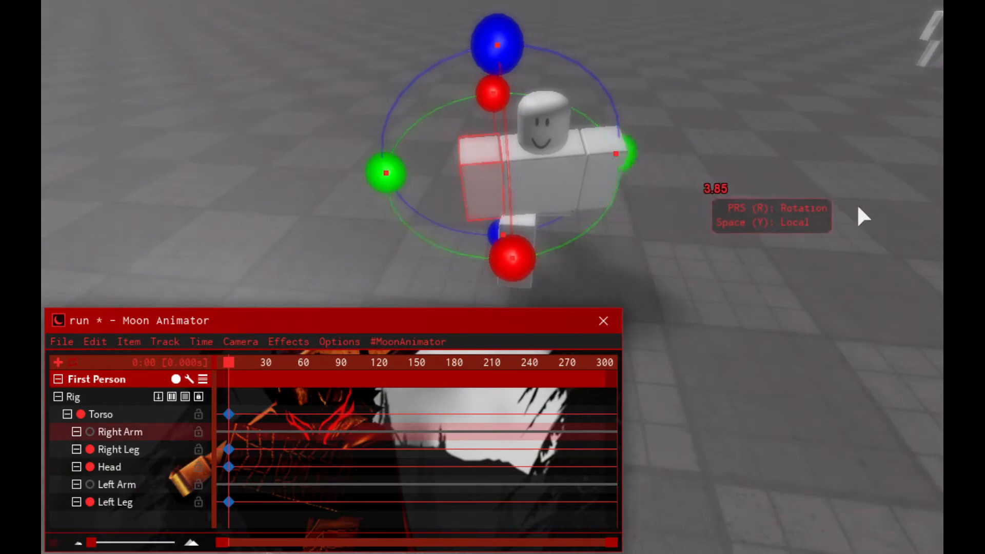
right_click_drag(857, 204, 860, 205)
left_click_drag(793, 305, 788, 208)
right_click_drag(787, 208, 846, 209)
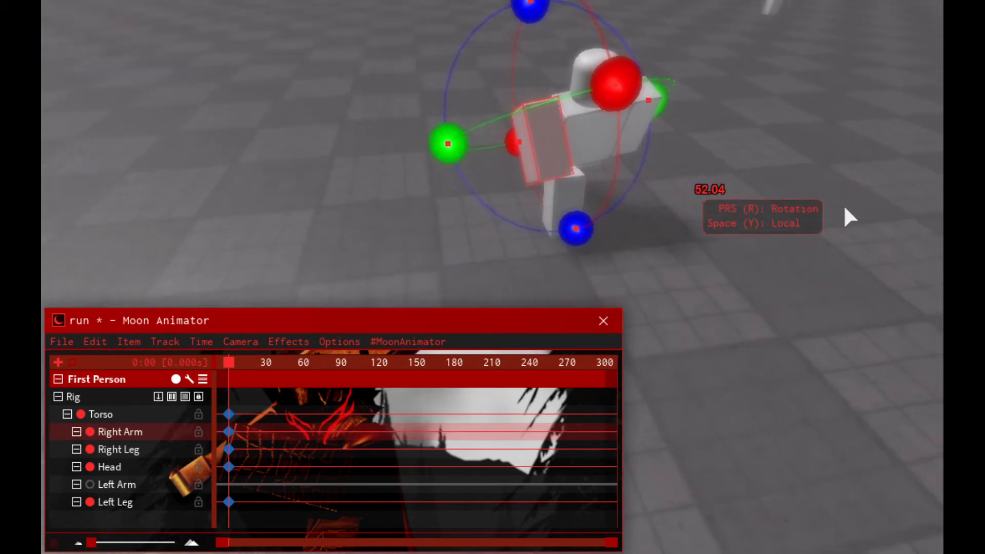
right_click_drag(862, 196, 857, 194)
left_click_drag(806, 187, 799, 167)
right_click_drag(850, 203, 807, 175)
- Try to angle the right arm further with several small local rotations, including one of about 3.39 degrees
right_click_drag(814, 212, 799, 216)
mouse_move(848, 262)
left_mouse_down()
mouse_move(862, 291)
mouse_move(865, 265)
mouse_move(858, 278)
left_mouse_up()
right_click_drag(880, 260, 877, 258)
right_click_drag(785, 251, 786, 251)
left_click_drag(734, 124, 736, 114)
right_click_drag(749, 229, 736, 235)
left_click_drag(691, 281, 706, 277)
right_click_drag(791, 220, 790, 218)
left_click_drag(734, 101, 721, 97)
right_click_drag(753, 141, 751, 140)
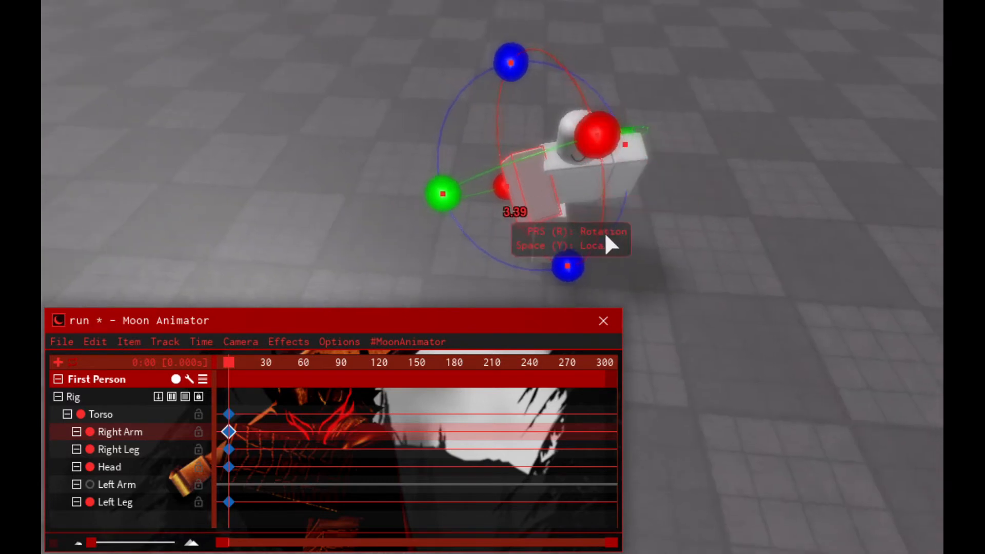
left_click_drag(563, 241, 545, 262)
left_click(556, 239)
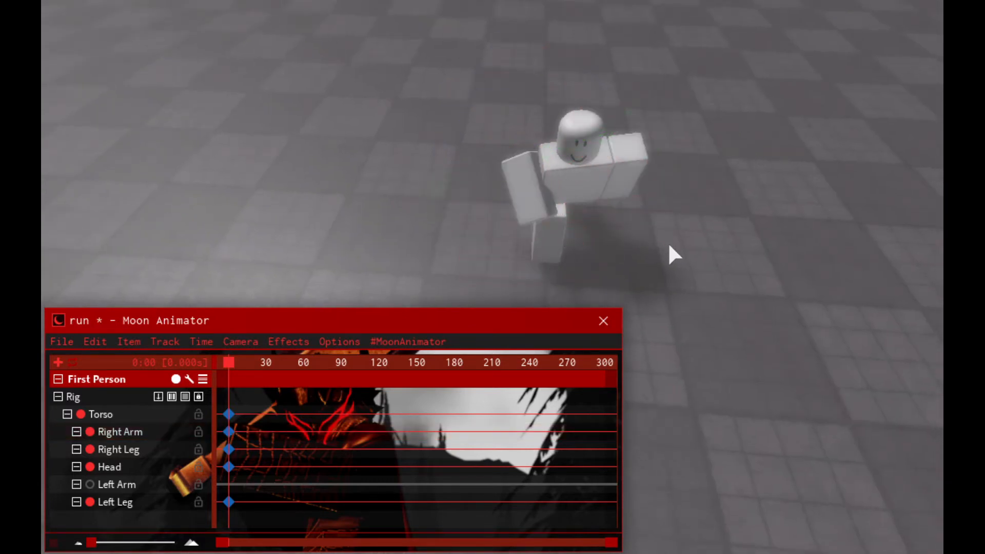
- Undo the last five right arm changes, turn the arm again in local rotation, and deselect it
key("ctrl+z")
key("ctrl+z")
key("ctrl+z")
key("ctrl+z")
key("ctrl+z")
right_click_drag(712, 235, 719, 236)
left_click_drag(924, 267, 931, 264)
left_click(912, 236)
right_click_drag(912, 236, 912, 236)
- Swing the left arm back behind the torso in local rotation at frame 0
left_click(756, 239)
right_click_drag(756, 240, 737, 232)
left_click_drag(888, 52, 798, 21)
right_click_drag(873, 69, 873, 69)
scroll(873, 69, "up", 1)
scroll(903, 211, "down", 1)
left_click_drag(884, 223, 795, 285)
right_click_drag(925, 119, 925, 120)
- Rotate the right arm by about 12.74 degrees in local rotation at frame 0, and deselect it
left_click(774, 100)
right_click_drag(775, 101, 775, 101)
mouse_move(797, 110)
left_mouse_down()
mouse_move(800, 131)
mouse_move(809, 113)
left_mouse_up()
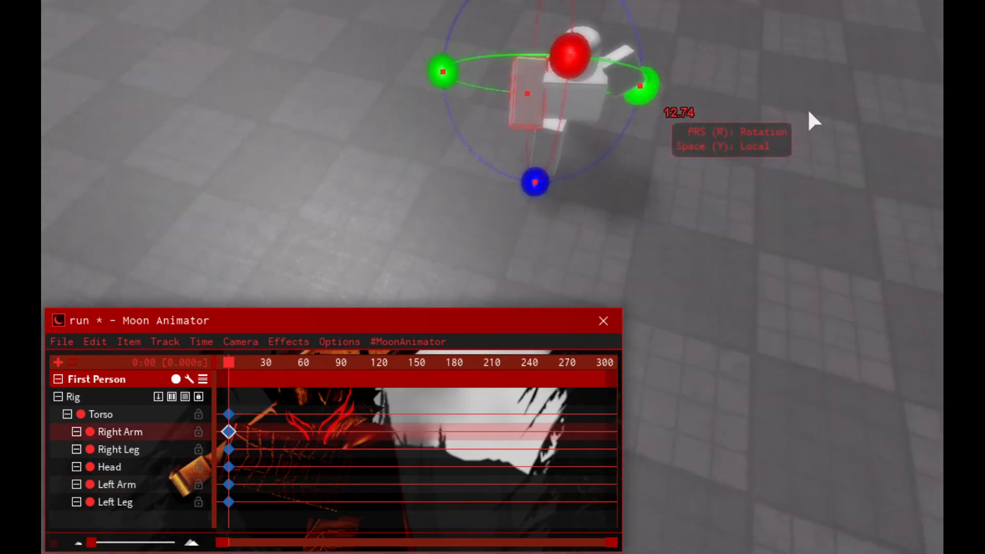
left_click(852, 201)
right_click_drag(863, 189, 863, 189)
- Rotate the raised left arm by about -12.01 degrees in local rotation at frame 0, and deselect it
right_click_drag(658, 180, 647, 189)
scroll(647, 189, "up", 5)
left_click(568, 168)
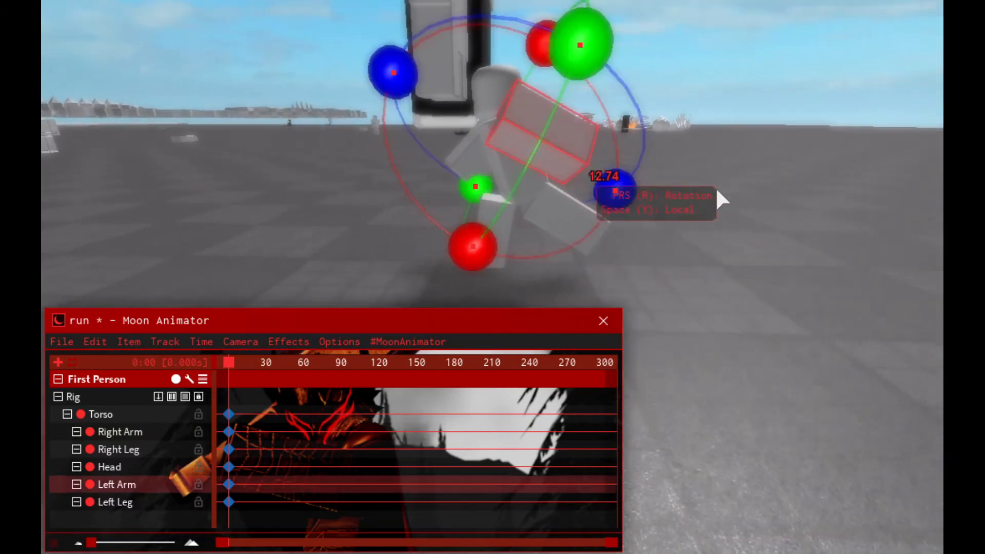
left_click_drag(476, 249, 501, 257)
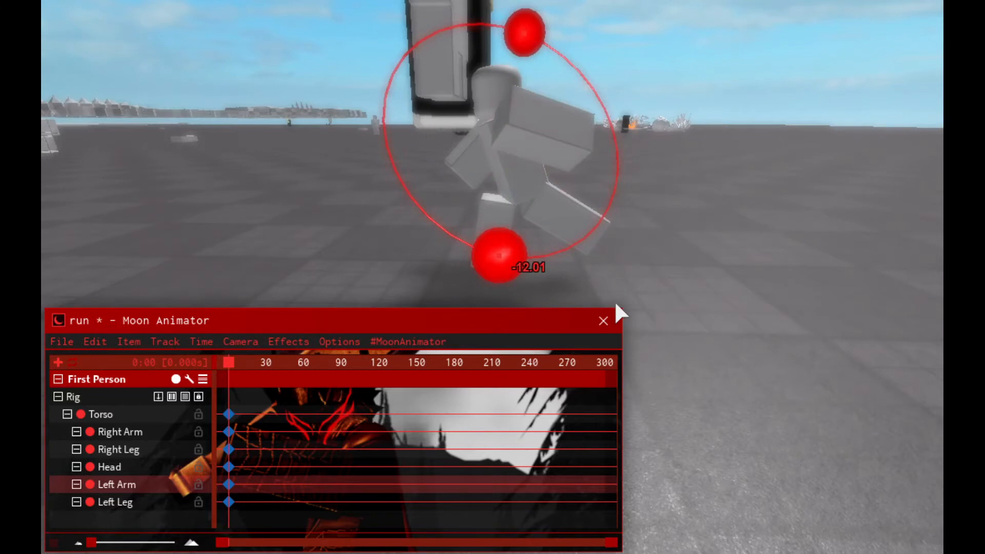
left_click_drag(615, 304, 615, 304)
left_click(918, 209)
right_click_drag(922, 209, 830, 233)
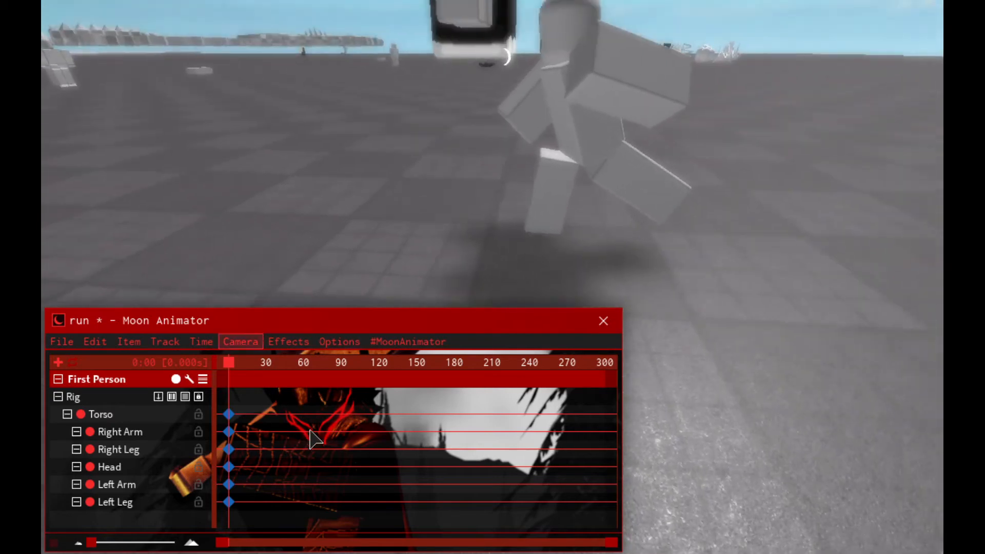
- Advance the playhead on the timeline to frame 15
key("Right")
key("Right")
key("Right")
key("Right")
key("Right")
key("Right")
key("Right")
key("Right")
key("Right")
key("Right")
key("Right")
key("Right")
key("Right")
key("Right")
key("Right")
key("Right")
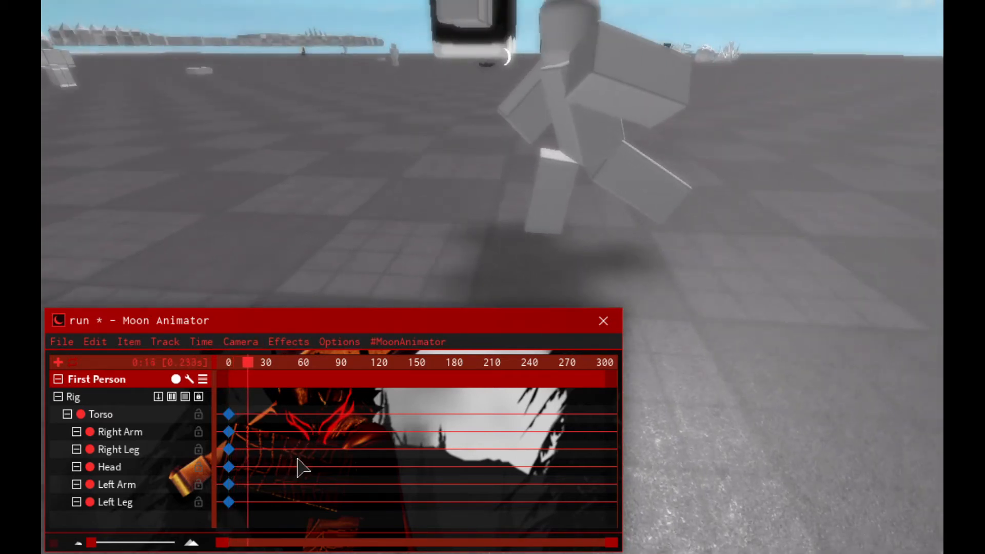
- Insert a default-pose keyframe for the torso at frame 15 so that it stands upright
key("a")
right_click_drag(738, 185, 768, 178)
key("w")
left_click(497, 102)
right_click_drag(631, 115, 634, 114)
key("s")
key("a")
key("d")
right_click_drag(704, 204, 704, 204)
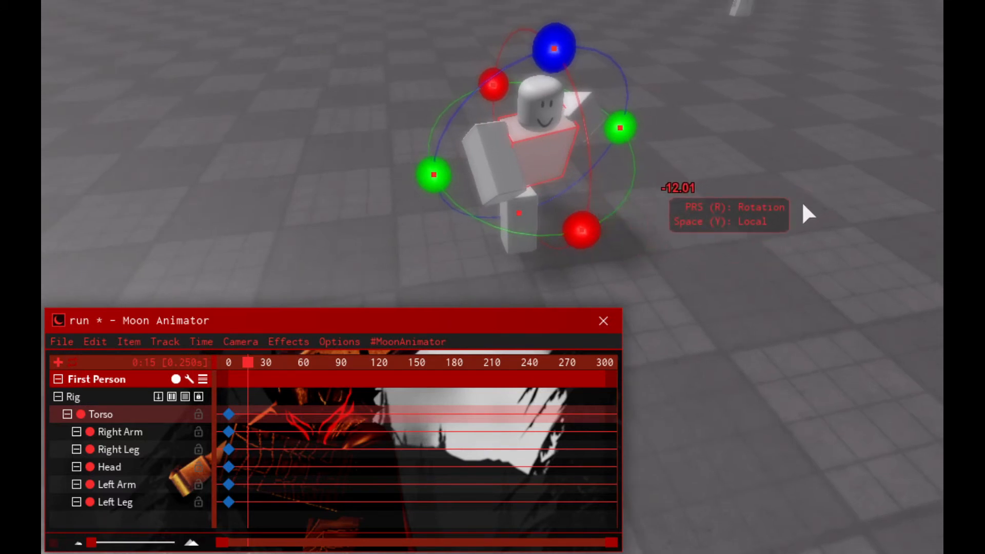
key("minus")
right_click_drag(803, 209, 800, 208)
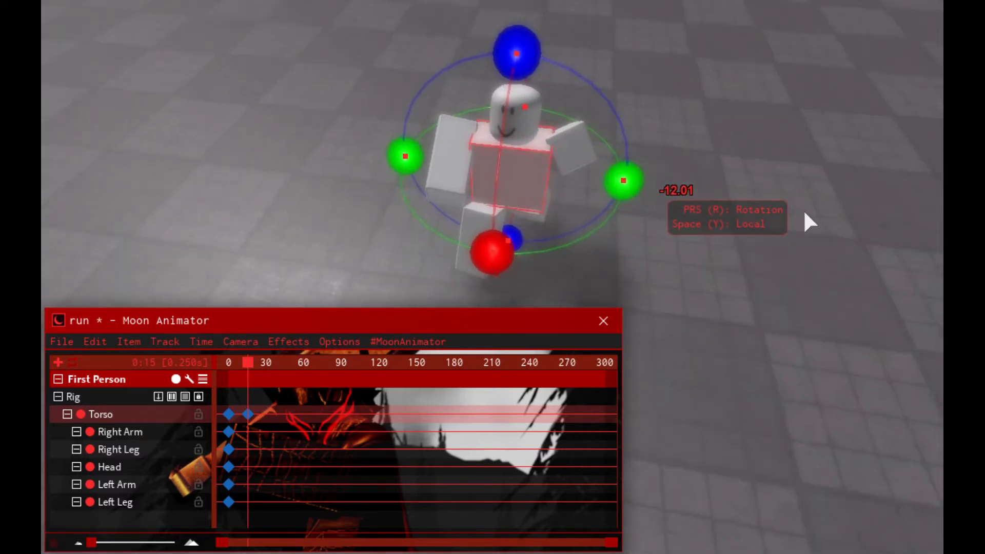
- Move the torso about 0.264 in local position at frame 15, and deselect it
right_click_drag(743, 227, 742, 226)
key("r")
left_click_drag(532, 125, 537, 114)
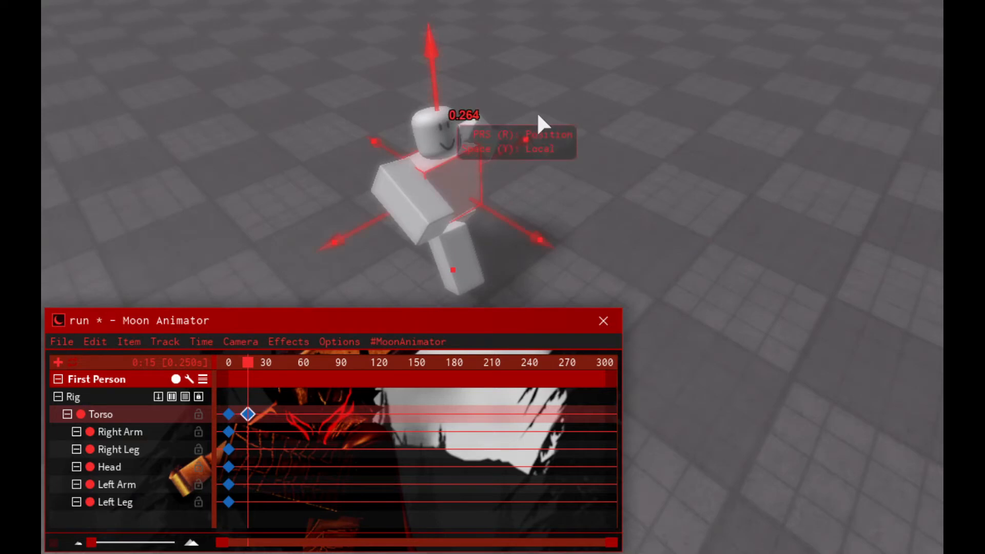
scroll(758, 126, "up", 5)
right_click_drag(758, 125, 758, 126)
left_click(863, 125)
right_click_drag(864, 125, 864, 125)
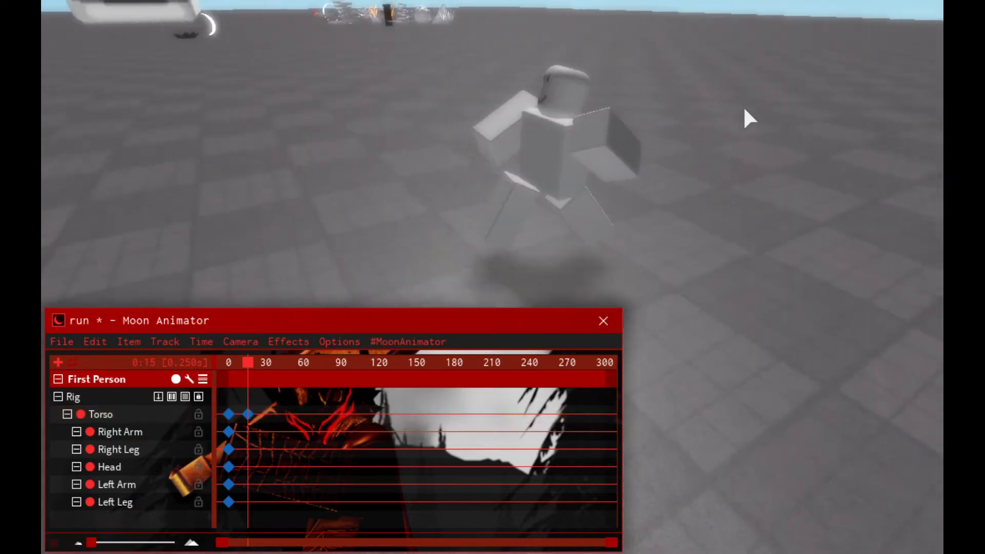
- Insert a keyframe for the head at frame 15, and deselect the head
left_click(733, 105)
right_click_drag(737, 105, 770, 113)
key("equal")
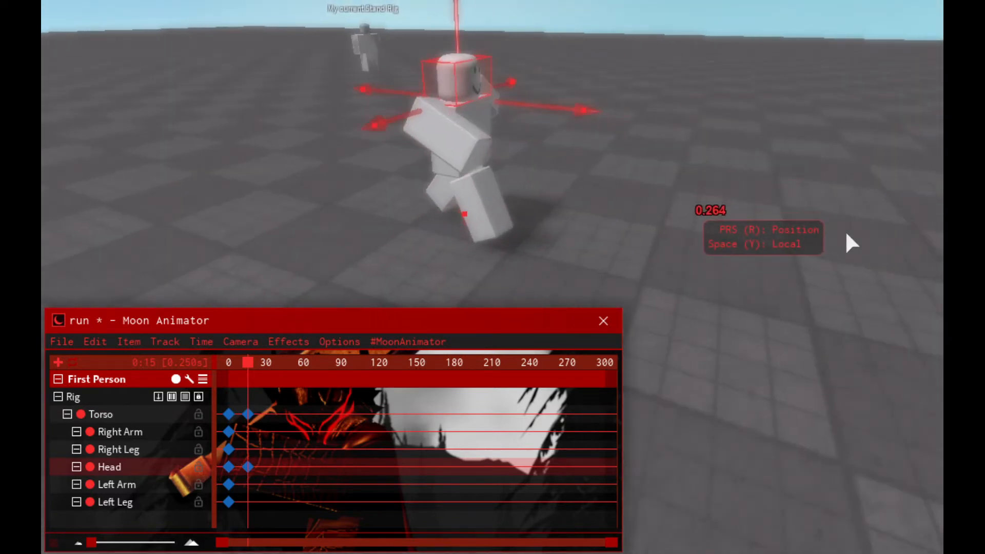
left_click(845, 230)
- Play the animation from the start to examine the motion between the two poses
key("space")
right_click_drag(825, 229, 780, 235)
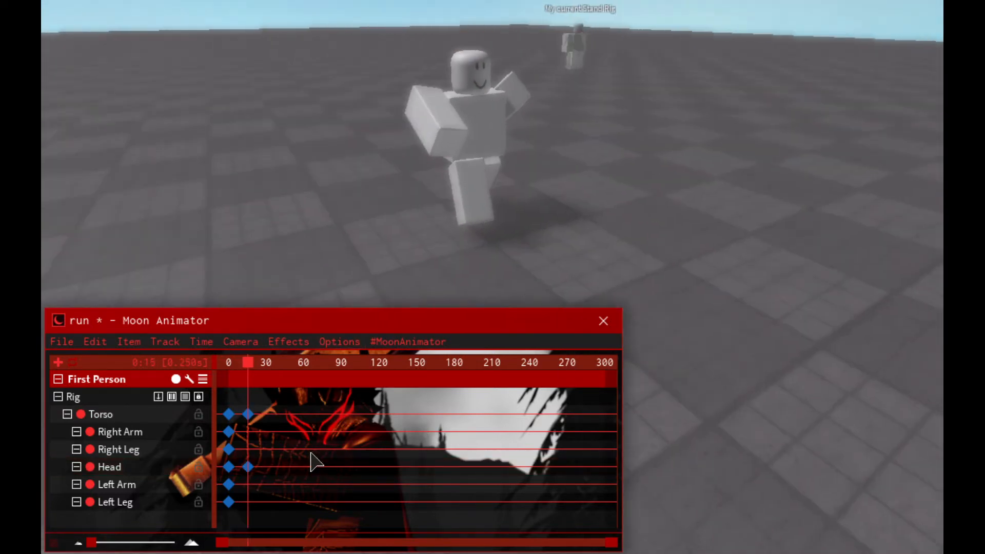
key("Home")
key("space")
- Lean the torso by about -16.94 degrees in local rotation at frame 15, and deselect it
left_click(616, 152)
right_click_drag(624, 154, 624, 153)
key("r")
right_click_drag(765, 101, 765, 101)
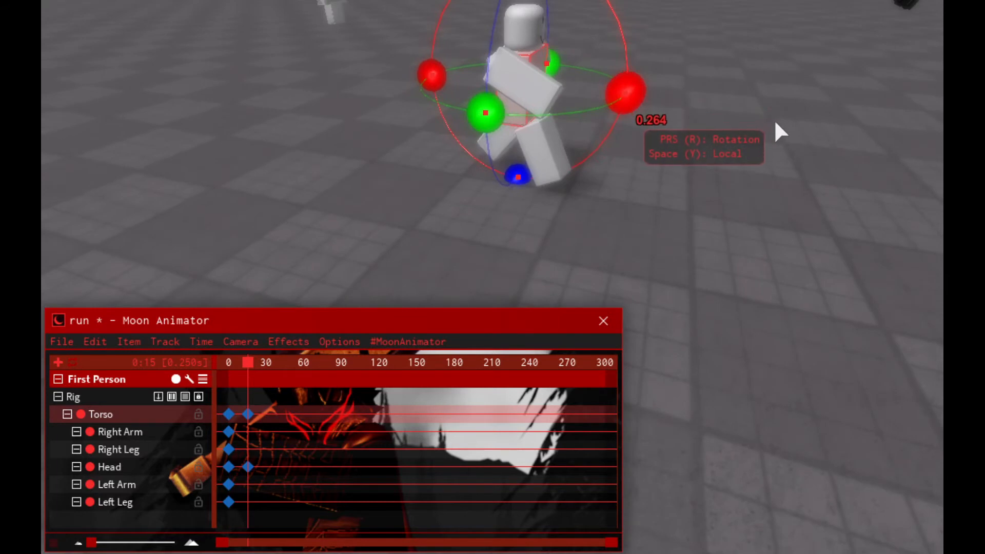
left_click_drag(786, 112, 762, 163)
left_click(738, 56)
- Tilt the head by about 14.47 degrees in local rotation at frame 15, and deselect it
left_click(681, 47)
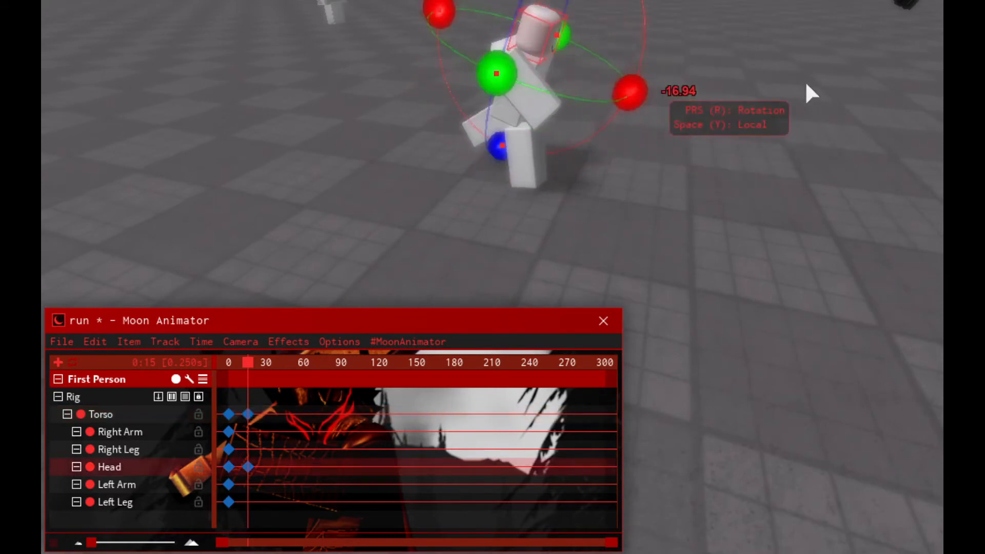
right_click_drag(805, 83, 806, 83)
left_click_drag(715, 160, 730, 125)
left_click(765, 109)
right_click_drag(779, 106, 795, 138)
- Rotate the right leg at frame 15 in local rotation, finishing with a turn of about -1.88 degrees
left_click(645, 190)
right_click_drag(645, 190, 783, 213)
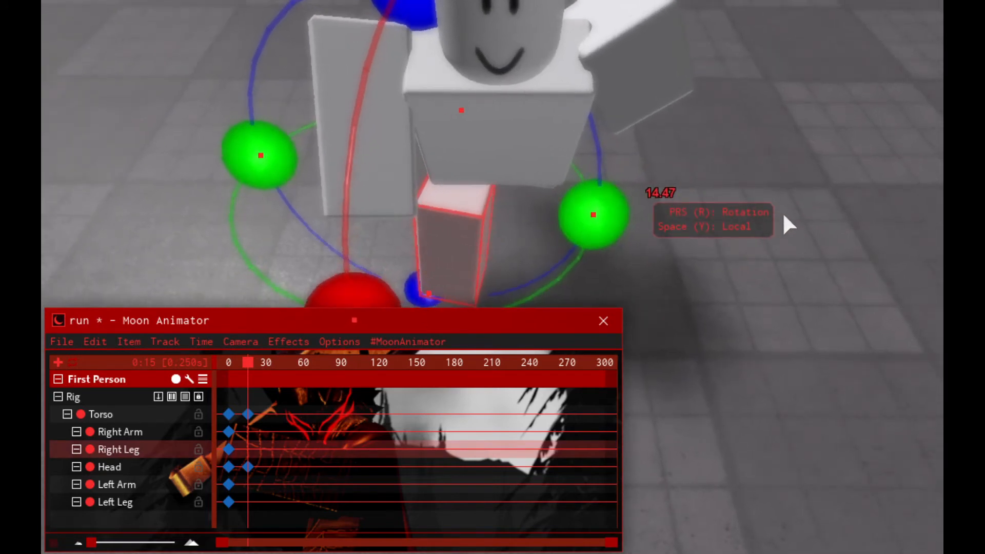
left_click_drag(728, 277, 753, 240)
key("r")
key("r")
mouse_move(532, 17)
left_mouse_down()
mouse_move(517, 18)
mouse_move(526, 18)
left_mouse_up()
right_click_drag(714, 151, 712, 162)
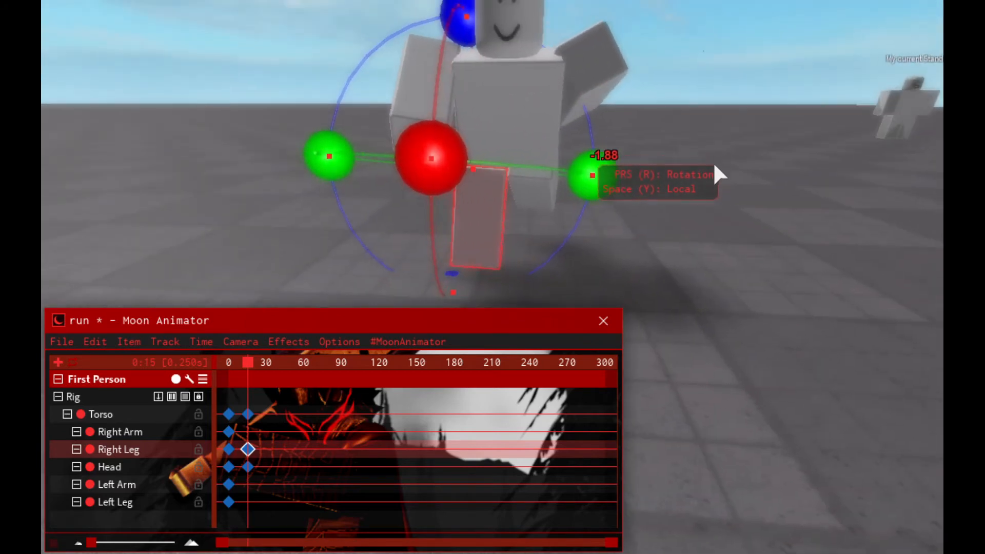
- Adjust the right leg's swing and tilt at frame 15 with further local rotations
left_click_drag(589, 28, 585, 27)
right_click_drag(649, 51, 649, 51)
right_click_drag(741, 142, 741, 143)
key("r")
key("r")
left_click_drag(662, 113, 610, 204)
- Shift the right leg by about 0.064 in local position at frame 15, and deselect it
key("r")
key("r")
key("r")
left_click_drag(443, 74, 455, 75)
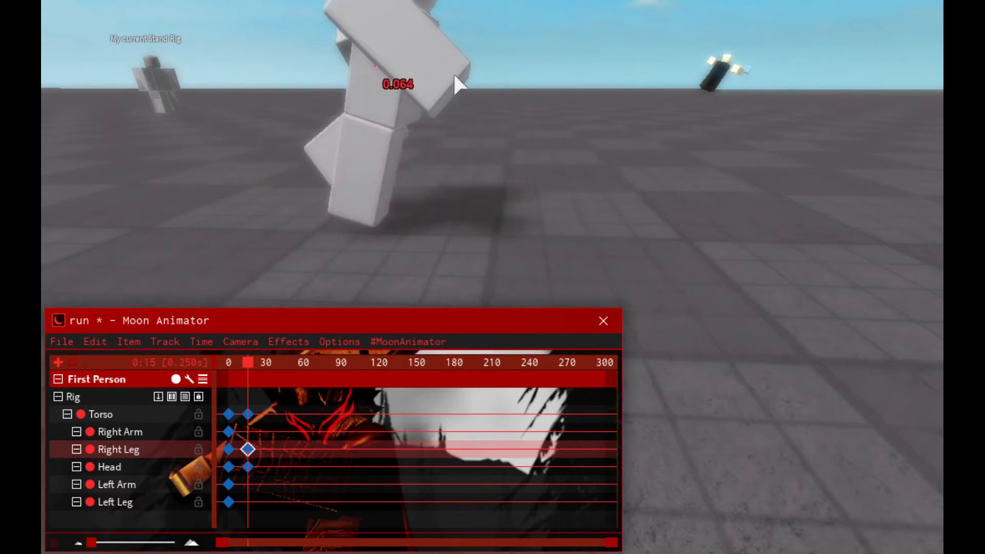
left_click(759, 102)
right_click_drag(759, 102, 714, 106)
- Rotate the right leg by about -3.77 degrees in local rotation at frame 15
left_click(503, 183)
right_click_drag(503, 183, 550, 185)
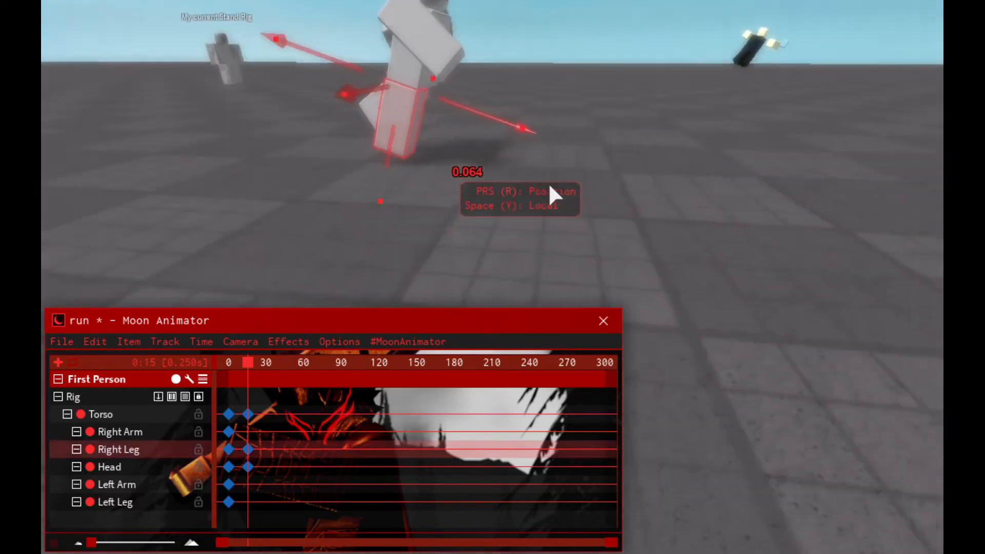
key("r")
left_click_drag(622, 173, 623, 172)
left_click(739, 96)
right_click_drag(739, 96, 600, 67)
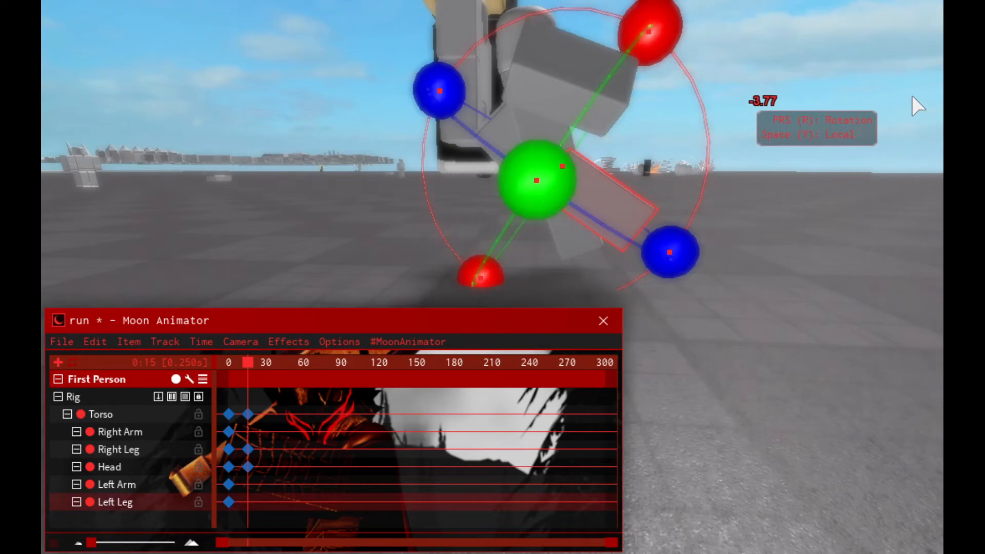
- Swing the left leg down from its raised pose at frame 15 in local rotation
right_click_drag(815, 162, 836, 136)
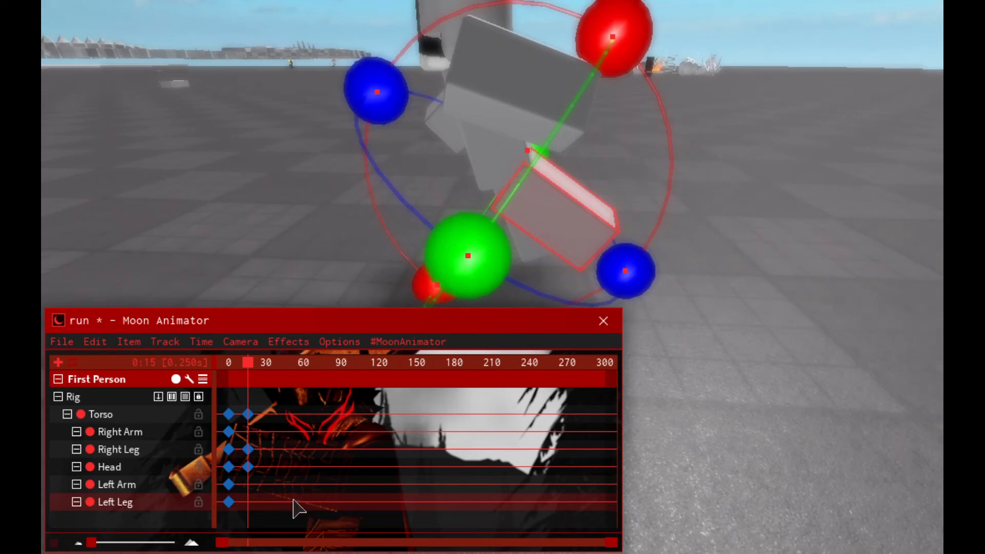
key("space")
scroll(944, 156, "down", 2)
scroll(845, 168, "up", 2)
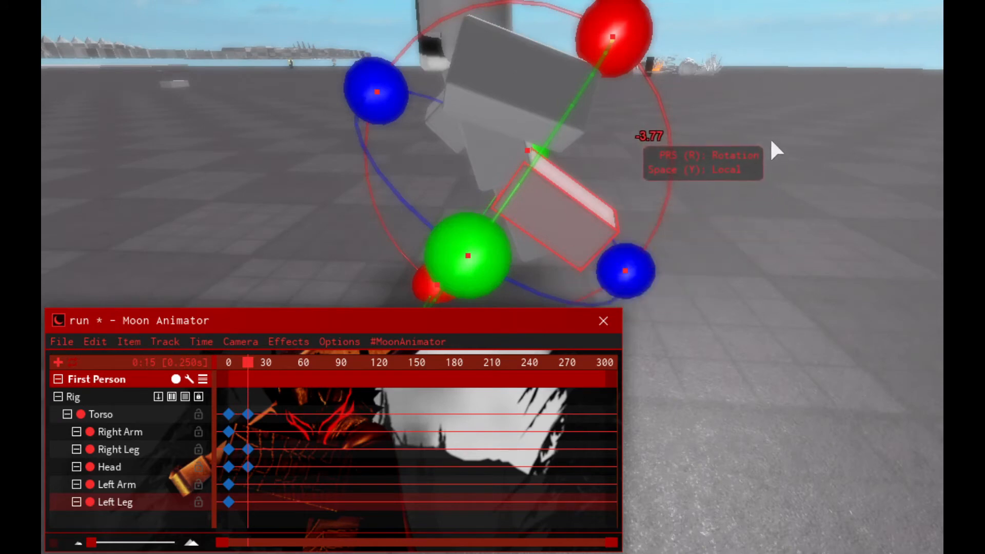
left_click_drag(766, 45, 763, 232)
- Shift the left leg by about 0.215 in local position at frame 15
key("r")
key("r")
key("r")
left_click_drag(537, 150, 554, 127)
right_click_drag(834, 156, 841, 154)
- Move the left leg a further 0.297 or so in local position at frame 15
key("r")
key("r")
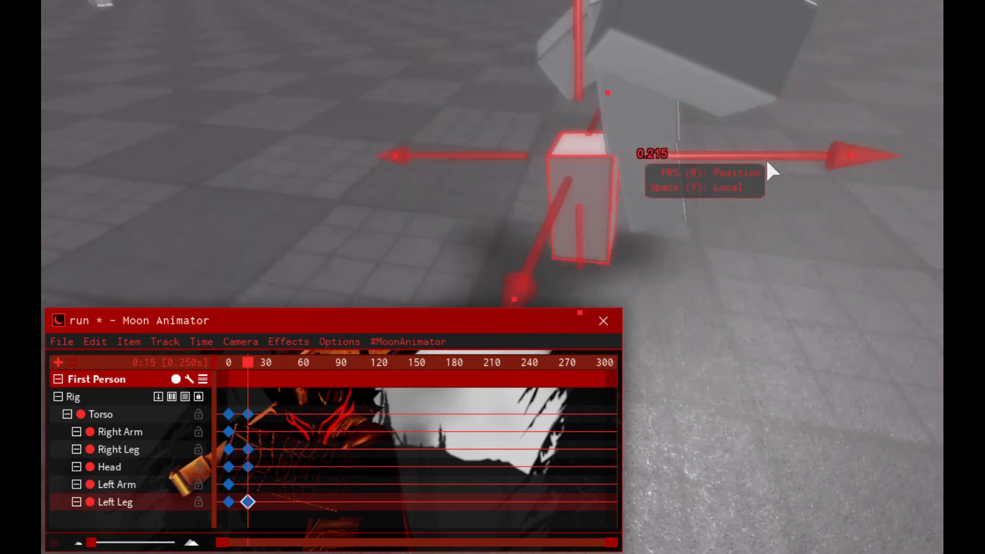
right_click_drag(766, 158, 763, 149)
key("r")
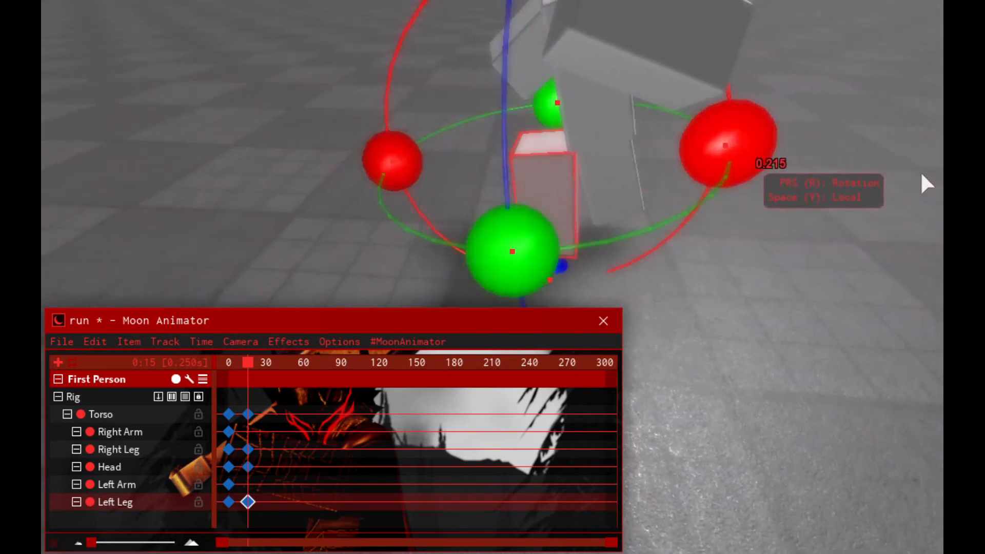
key("r")
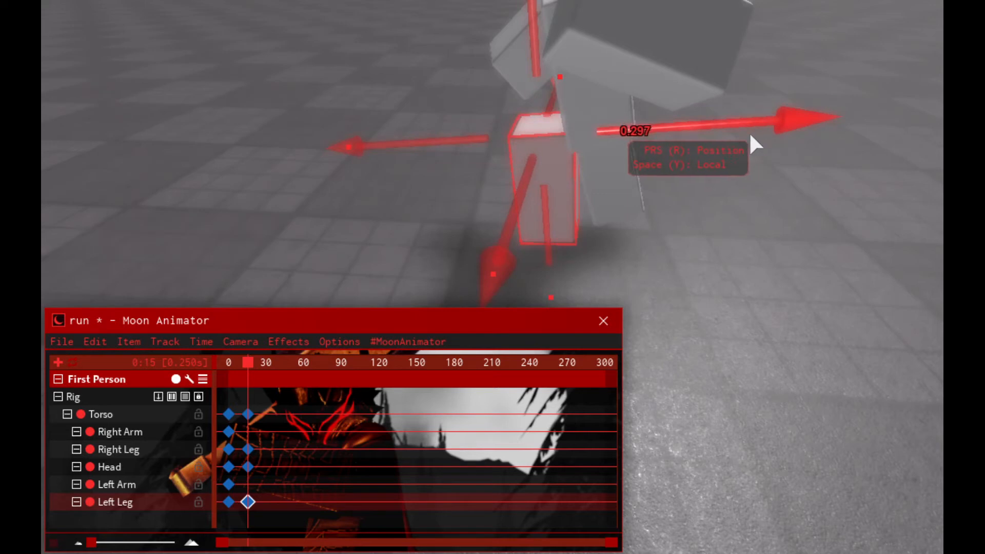
left_click_drag(811, 137, 672, 58)
- Turn the left leg about its vertical axis by about 4.53 degrees in local rotation at frame 15, and deselect it
key("r")
mouse_move(907, 143)
left_mouse_down()
mouse_move(927, 146)
mouse_move(924, 178)
mouse_move(878, 145)
mouse_move(897, 136)
left_mouse_up()
key("r")
left_click(893, 137)
right_click_drag(856, 150, 854, 151)
left_click(779, 175)
right_click_drag(780, 176, 779, 172)
key("r")
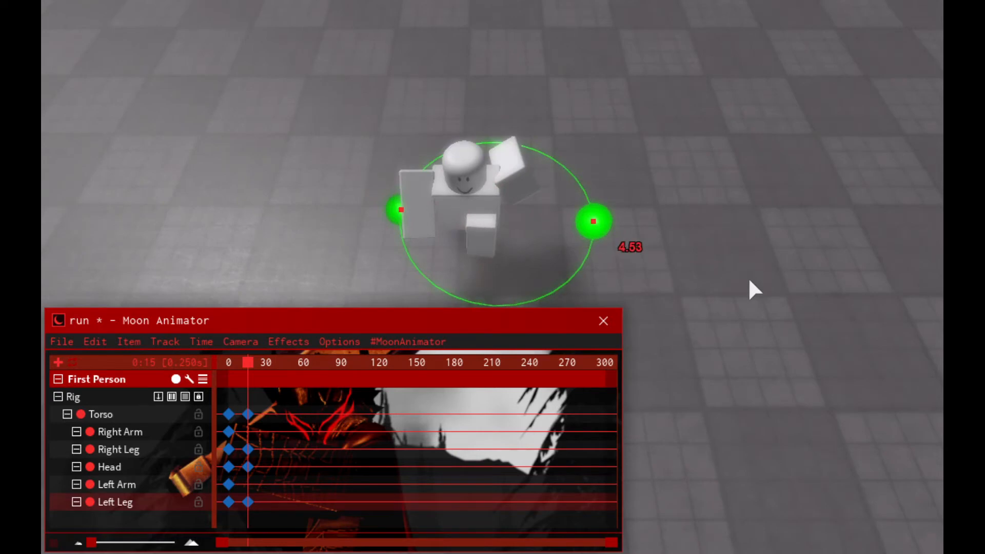
right_click_drag(749, 274, 750, 240)
mouse_move(714, 74)
left_mouse_down()
mouse_move(705, 74)
mouse_move(714, 75)
left_mouse_up()
left_click(892, 114)
- Make one more small adjustment to the leg pose at frame 15, and clear the selection
right_click_drag(886, 121, 887, 120)
left_click(549, 144)
left_click_drag(703, 94, 871, 104)
left_click(871, 105)
right_click_drag(903, 78, 874, 87)
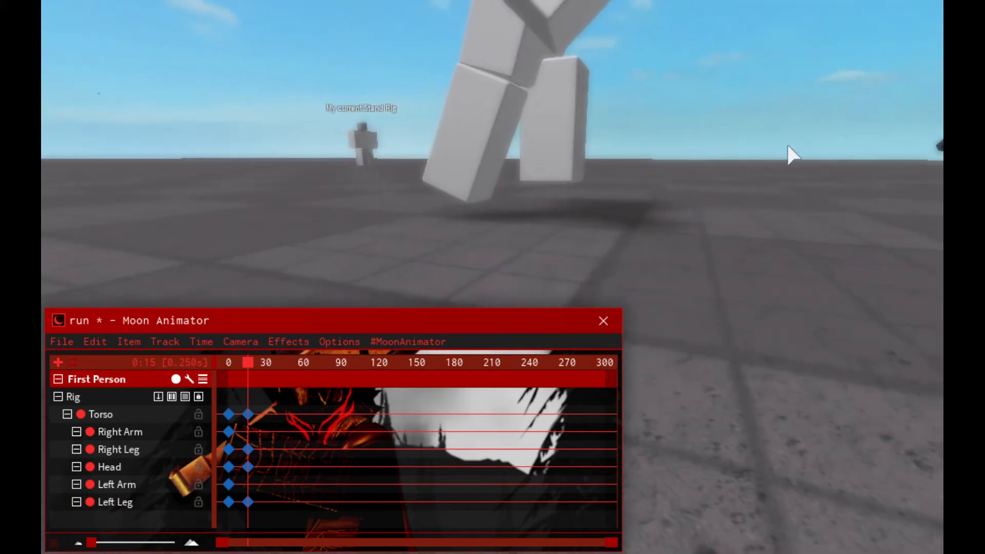
right_click_drag(688, 157, 688, 158)
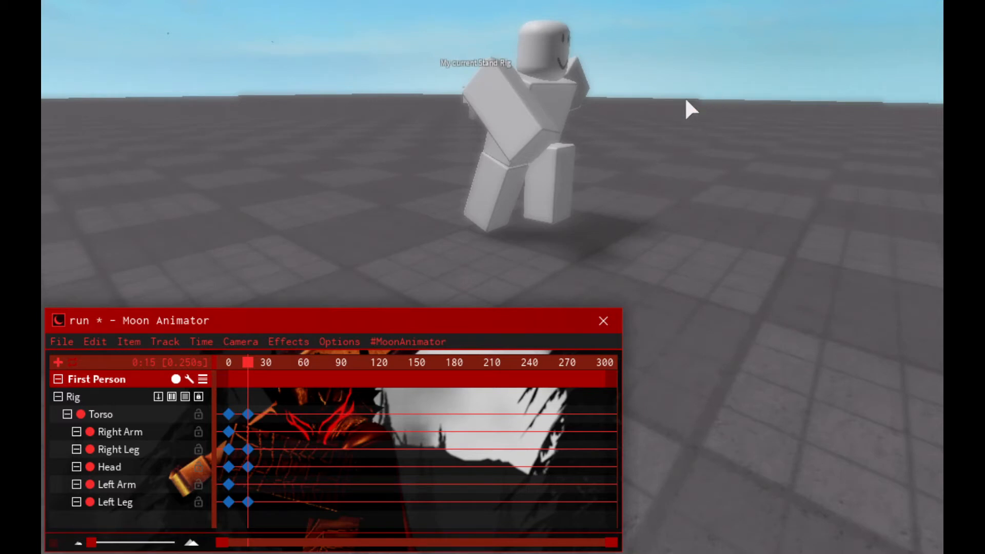
- Select the right arm and swing it to its new pose in local rotation at frame 15
right_click_drag(613, 207, 612, 209)
left_click_drag(293, 457, 232, 478)
scroll(236, 478, "up", 1)
scroll(246, 475, "down", 1)
scroll(257, 473, "up", 1)
scroll(258, 473, "down", 1)
key("d")
right_click_drag(731, 227, 731, 227)
left_click(482, 158)
left_click_drag(619, 169, 776, 196)
- Refine the right arm's swing and tilt with further local rotations at frame 15
key("a")
right_click_drag(796, 186, 796, 187)
left_click_drag(717, 153, 671, 275)
scroll(719, 225, "up", 3)
right_click_drag(719, 231, 716, 227)
mouse_move(747, 292)
left_mouse_down()
mouse_move(778, 227)
mouse_move(746, 279)
left_mouse_up()
right_click_drag(780, 159, 745, 143)
left_click_drag(619, 207, 633, 192)
right_click_drag(667, 169, 817, 87)
- Rotate the left arm at frame 15 in local rotation by about -24.88 degrees, followed by about 65.26 degrees
left_click(689, 119)
left_click_drag(806, 56, 796, 147)
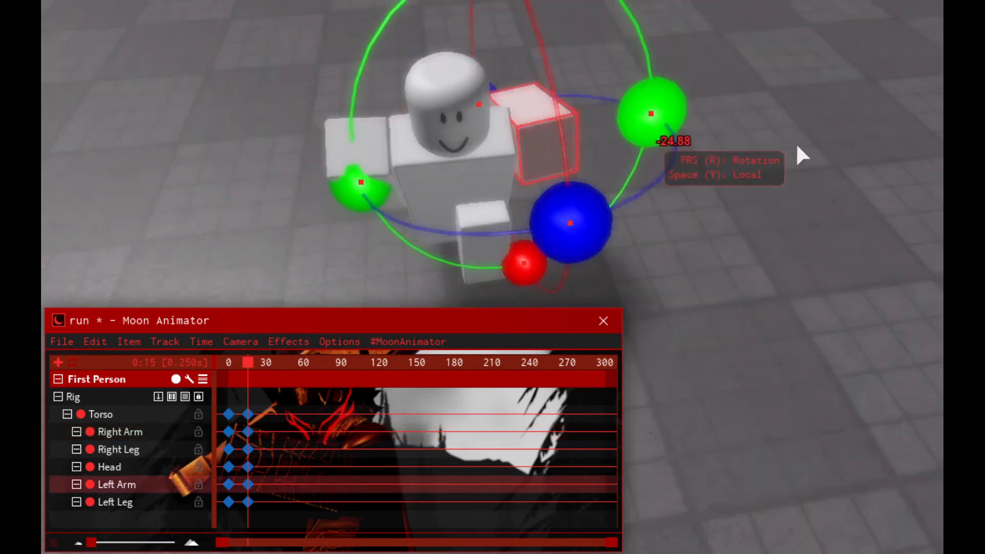
left_click_drag(704, 226, 688, 239)
right_click_drag(693, 231, 879, 95)
left_click_drag(758, 52, 688, 190)
right_click_drag(691, 189, 798, 110)
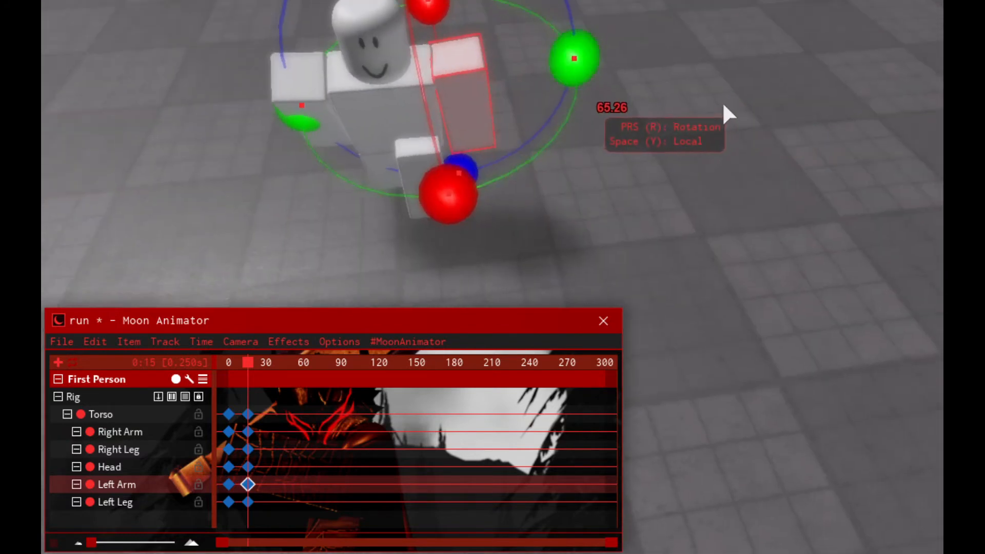
- Turn the left arm about its vertical axis by about -5.77 degrees at frame 15, and deselect it
left_click(729, 110)
left_click(616, 100)
left_click(694, 97)
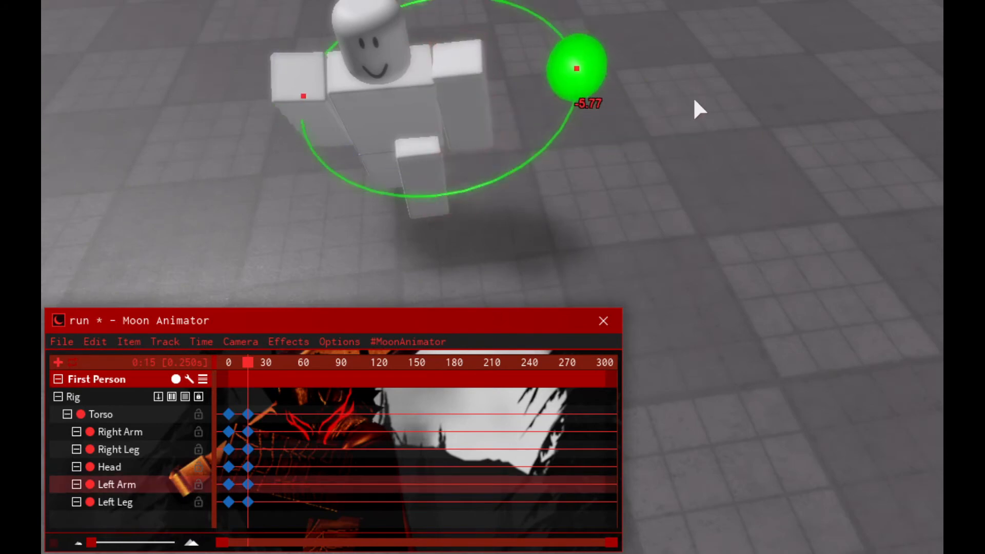
left_click(852, 89)
right_click_drag(854, 89, 840, 79)
- Go to frame 30 and examine the dummy's pose from several angles and distances
scroll(743, 183, "down", 4)
right_click_drag(744, 183, 742, 183)
scroll(743, 183, "up", 5)
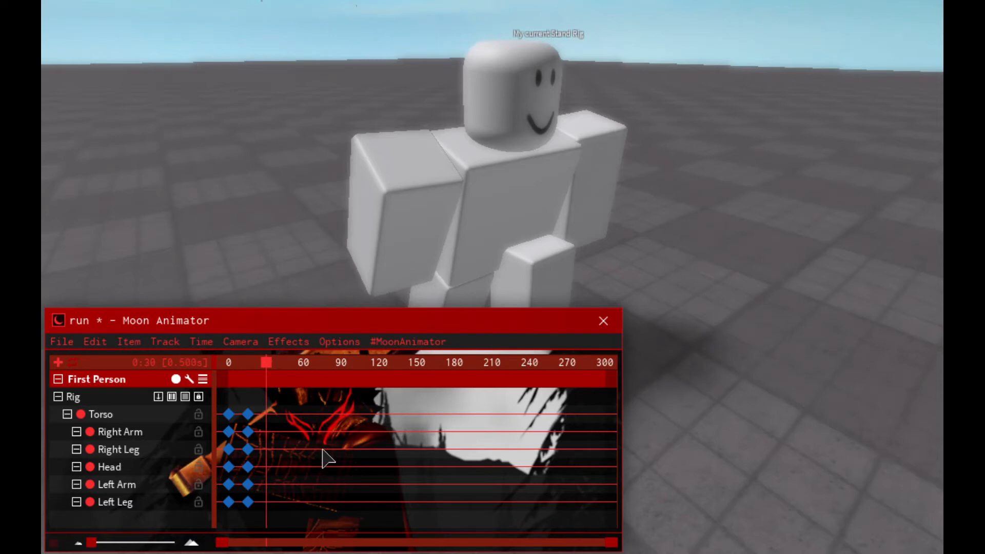
scroll(626, 325, "down", 3)
right_click_drag(673, 313, 674, 313)
scroll(756, 289, "up", 3)
right_click_drag(755, 288, 755, 289)
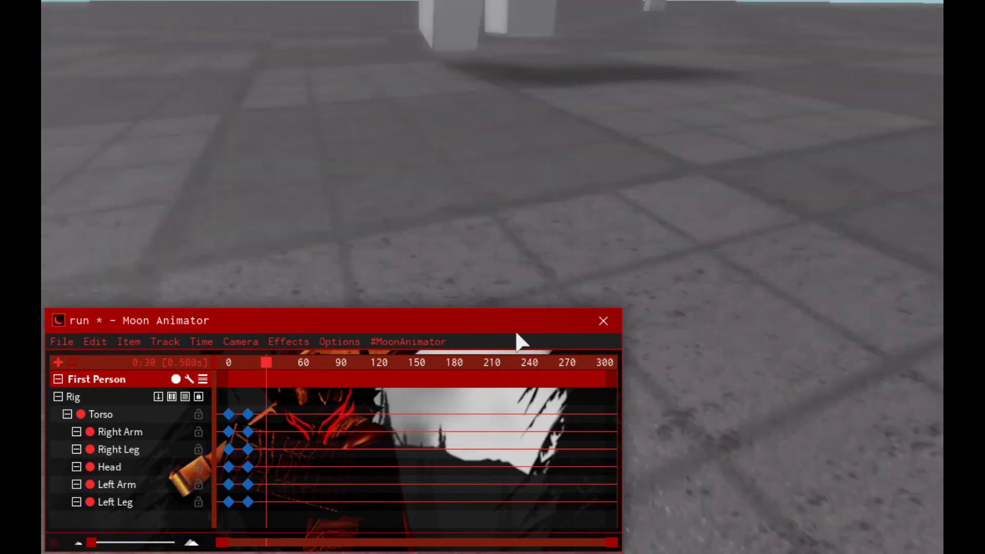
right_click_drag(517, 337, 517, 337)
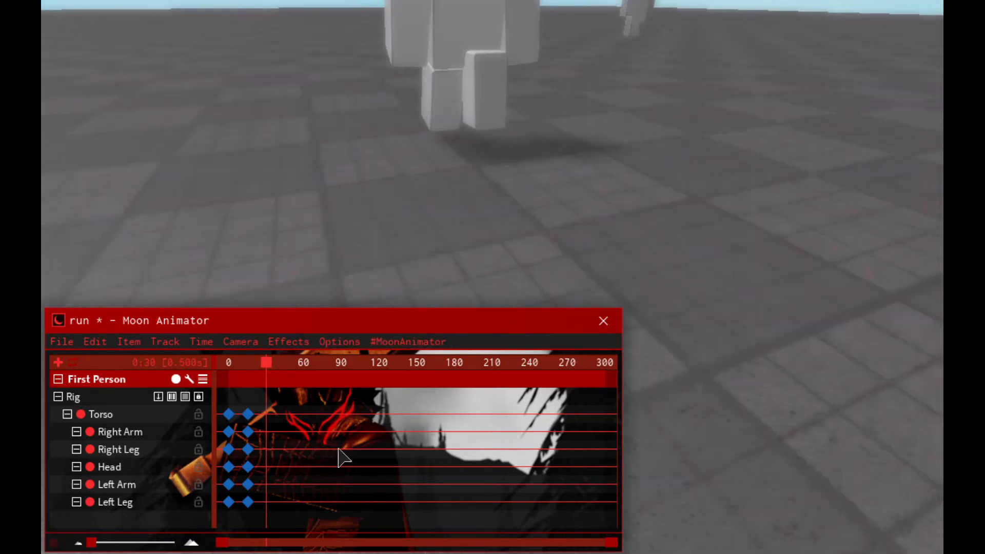
scroll(591, 266, "down", 5)
scroll(590, 267, "up", 6)
right_click_drag(590, 267, 590, 267)
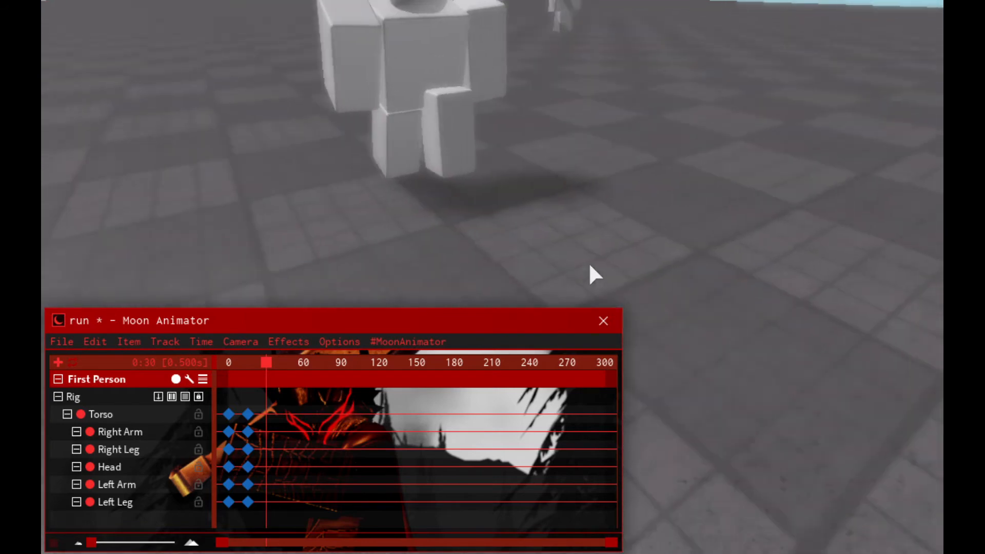
scroll(590, 266, "down", 4)
scroll(607, 233, "up", 6)
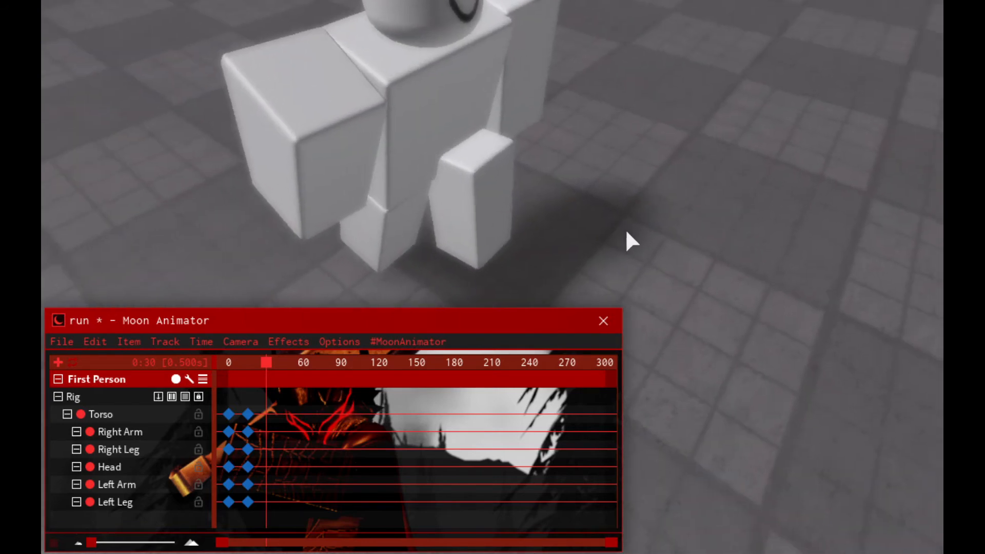
scroll(627, 233, "down", 2)
right_click_drag(640, 295, 648, 262)
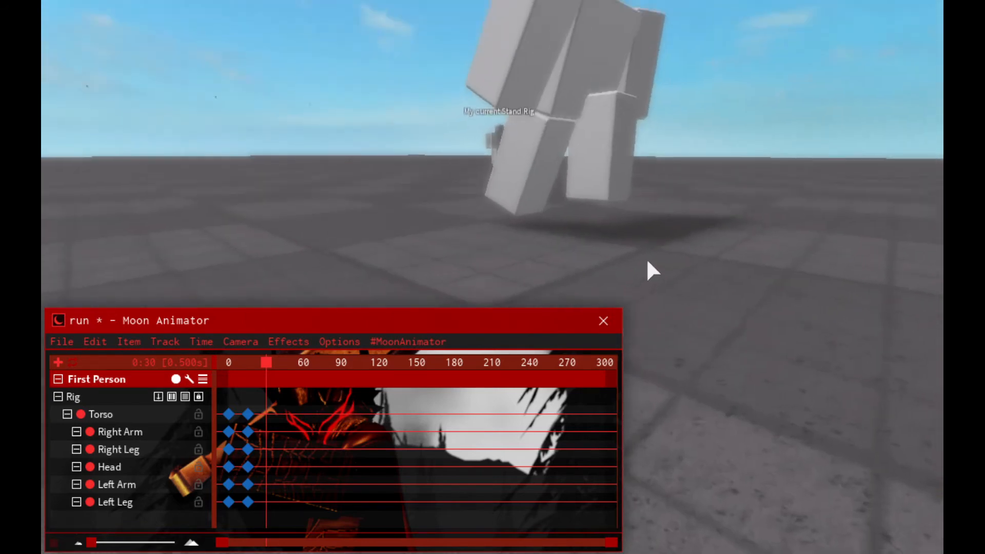
- Try straightening the torso at frame 30, and undo the change
key("d")
left_click(578, 176)
right_click_drag(667, 173, 665, 176)
key("r")
key("a")
key("s")
left_click(543, 90)
key("a")
right_click_drag(654, 105, 653, 100)
key("s")
key("minus")
left_click_drag(574, 72, 574, 78)
key("q")
right_click_drag(636, 88, 637, 45)
key("s")
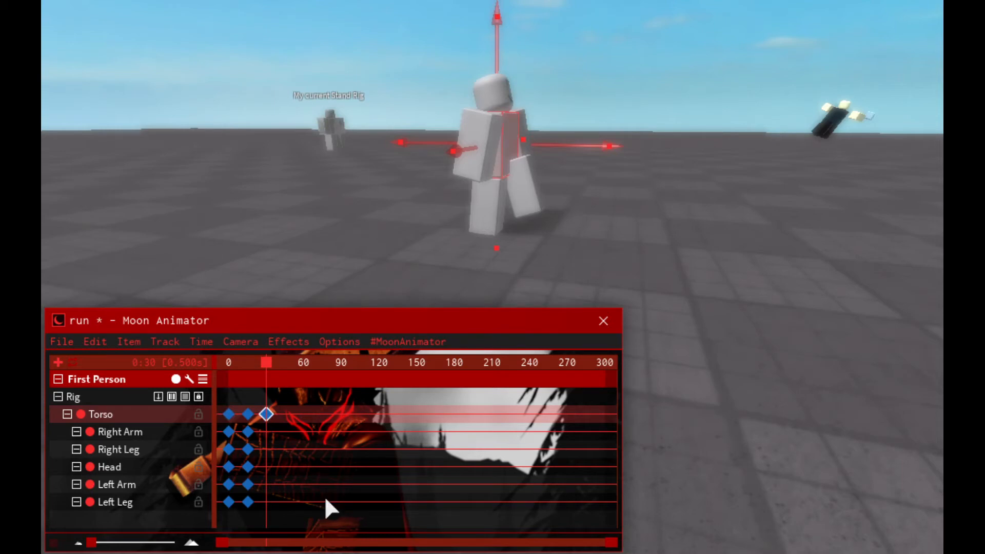
key("ctrl+z")
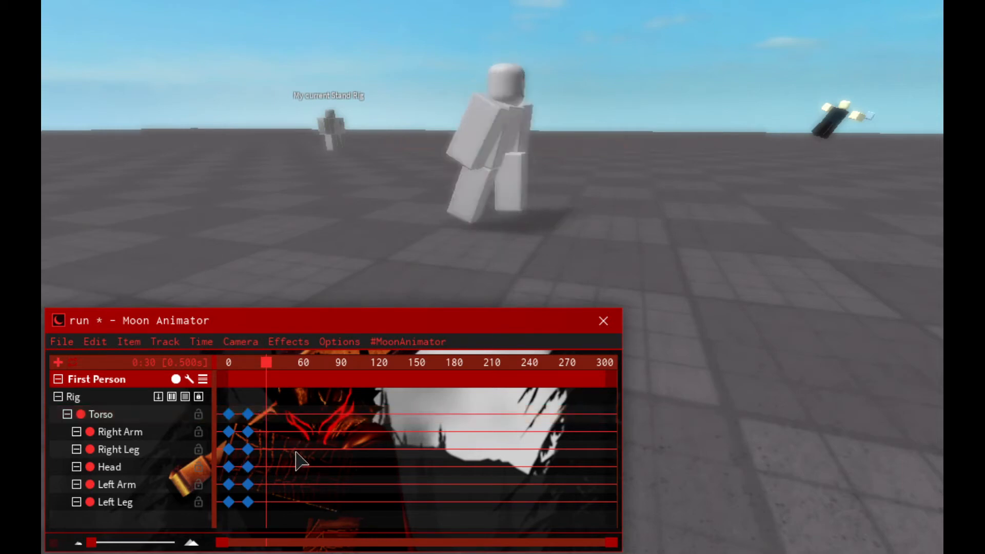
- Play the animation and zoom the timeline in on frames 0 to about 80
key("space")
right_click_drag(534, 238, 534, 238)
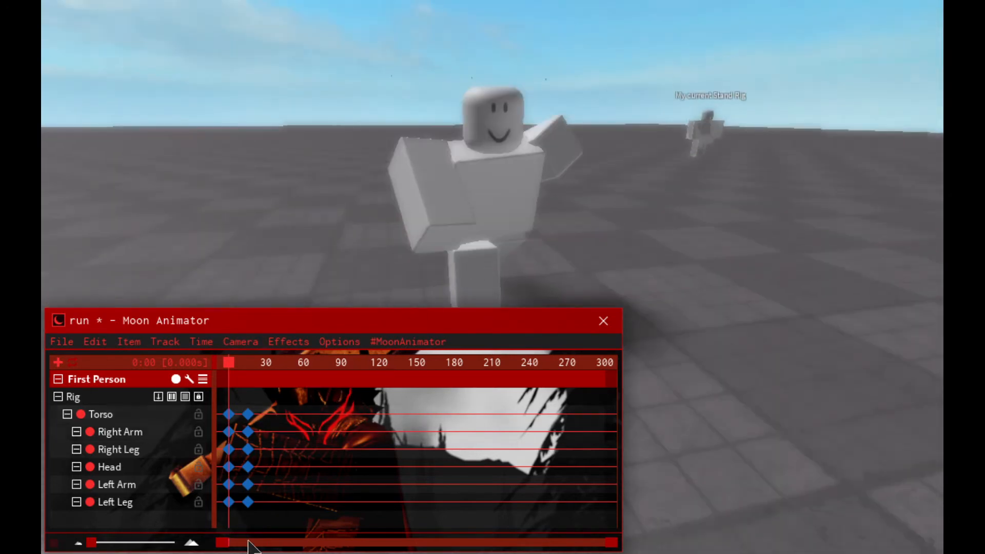
scroll(290, 542, "up", 5)
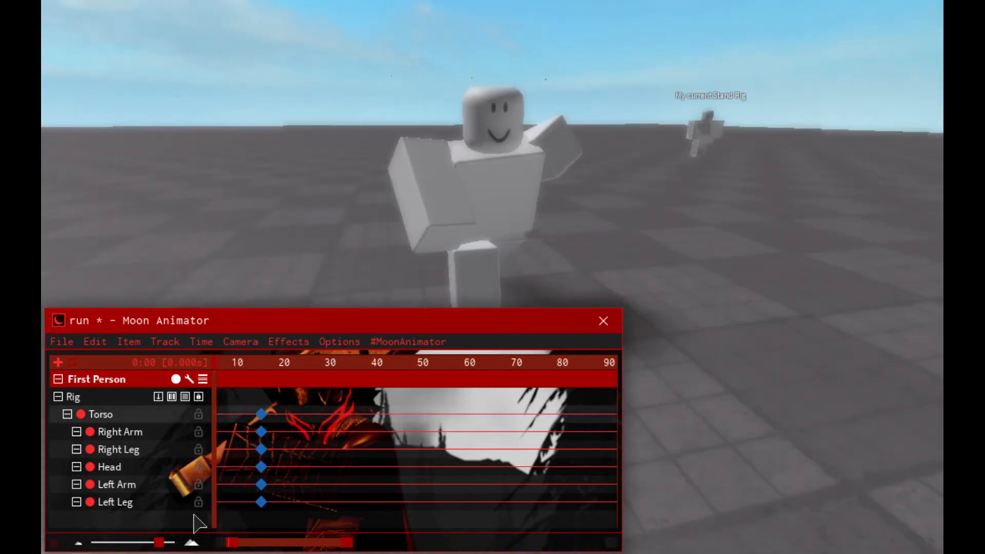
left_click_drag(334, 544, 323, 547)
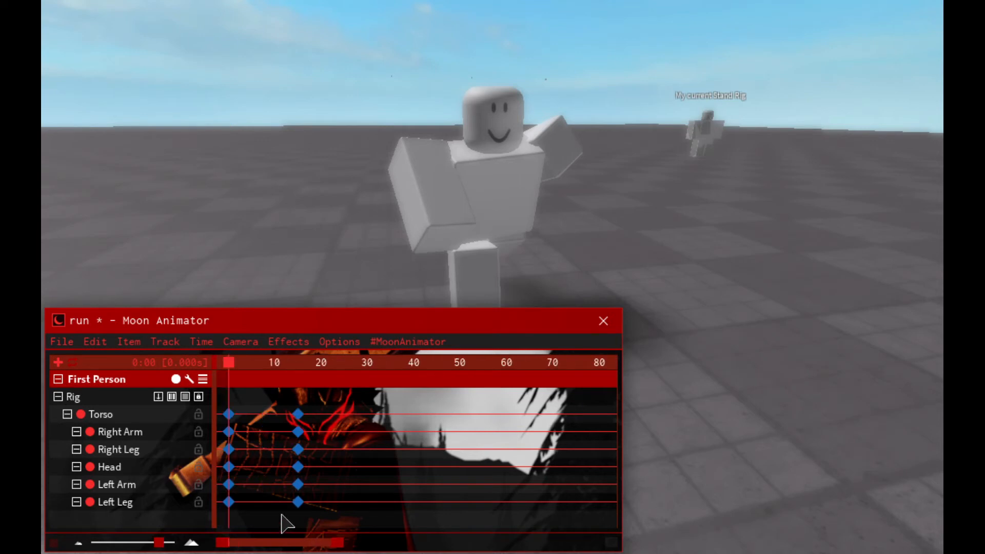
key("space")
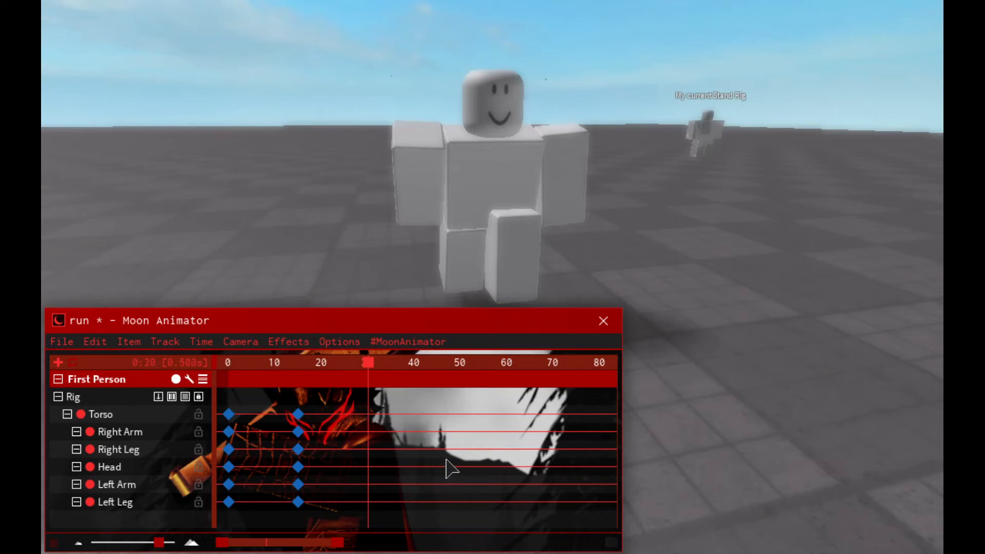
- Copy the torso's frame 0 keyframe to frame 30
left_click(229, 414)
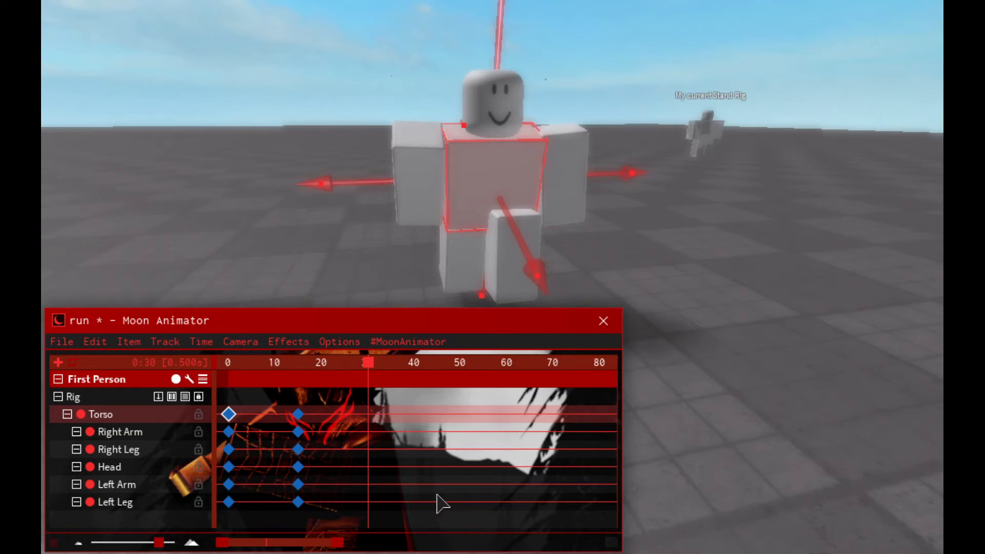
key("ctrl+v")
right_click_drag(625, 301, 615, 297)
scroll(614, 297, "down", 3)
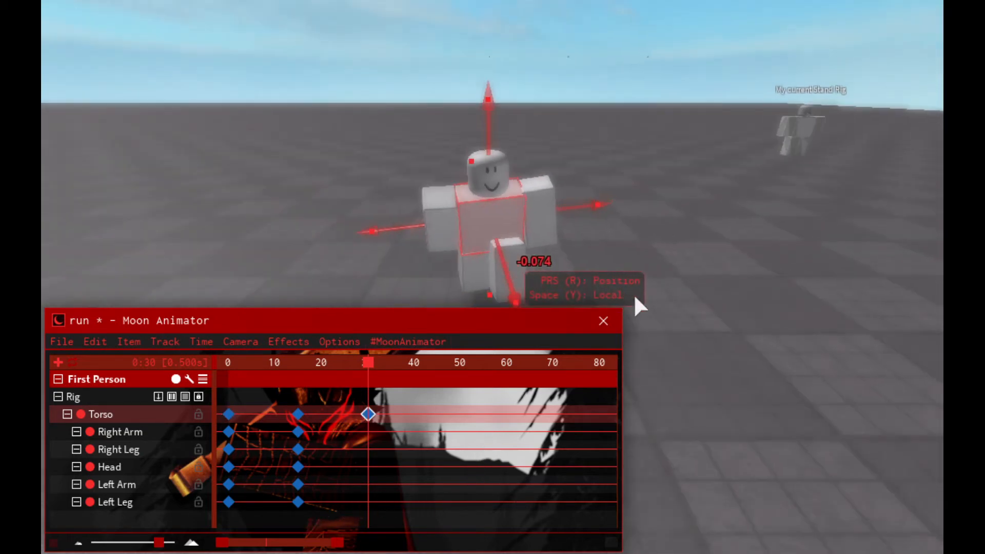
- Adjust the torso's lean in local rotation at frame 30, and deselect it
scroll(735, 288, "up", 3)
key("r")
right_click_drag(762, 238, 783, 211)
left_click_drag(759, 195, 748, 228)
left_click(811, 183)
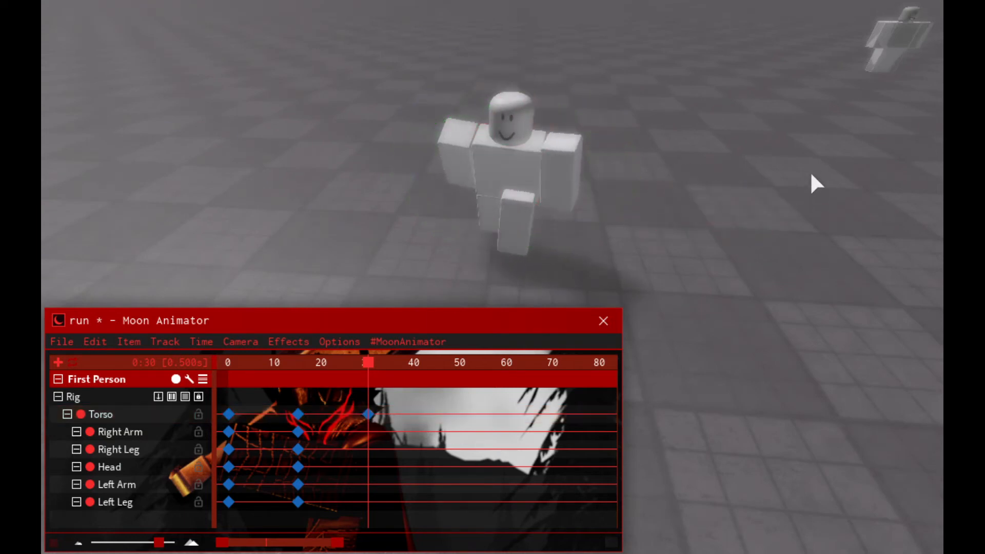
- Rotate the head at frame 30 in local rotation by about 12.71 degrees and about 3.08 degrees, and deselect it
left_click(631, 149)
left_click_drag(782, 193, 794, 176)
key("a")
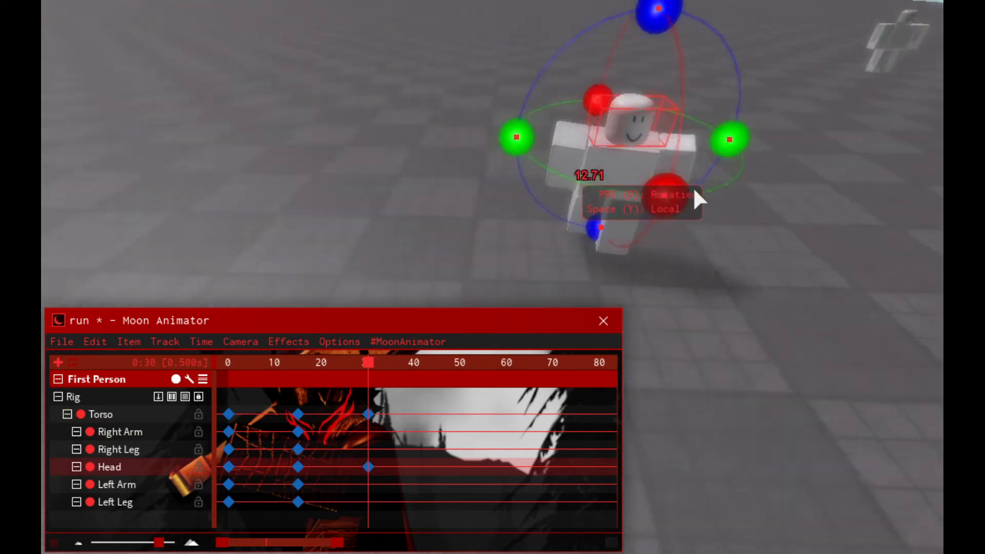
right_click_drag(695, 190, 702, 198)
left_click_drag(702, 198, 698, 177)
key("d")
right_click_drag(698, 178, 683, 154)
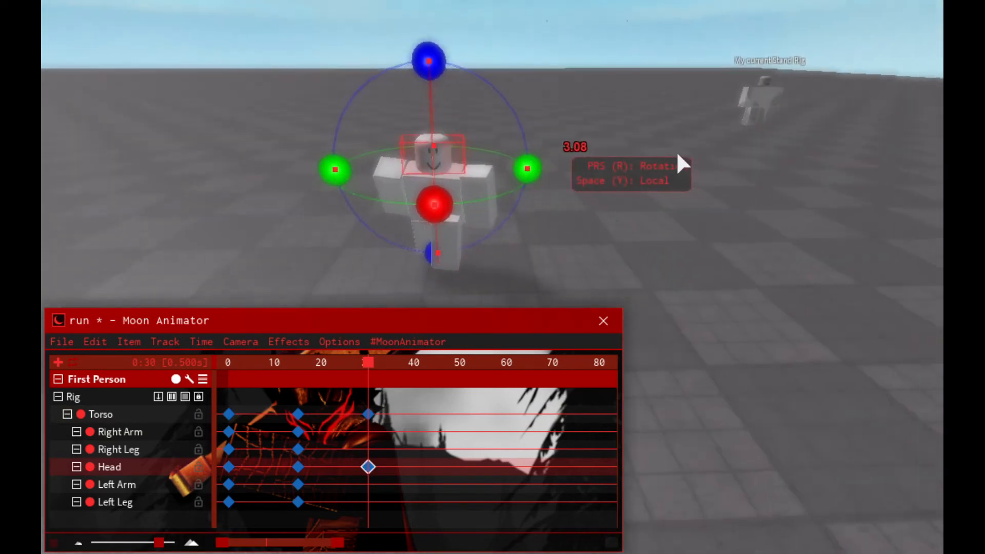
left_click(662, 205)
- Select the left leg and rotate it by about -7.78 degrees in local rotation at frame 30
key("w")
right_click_drag(633, 237, 590, 269)
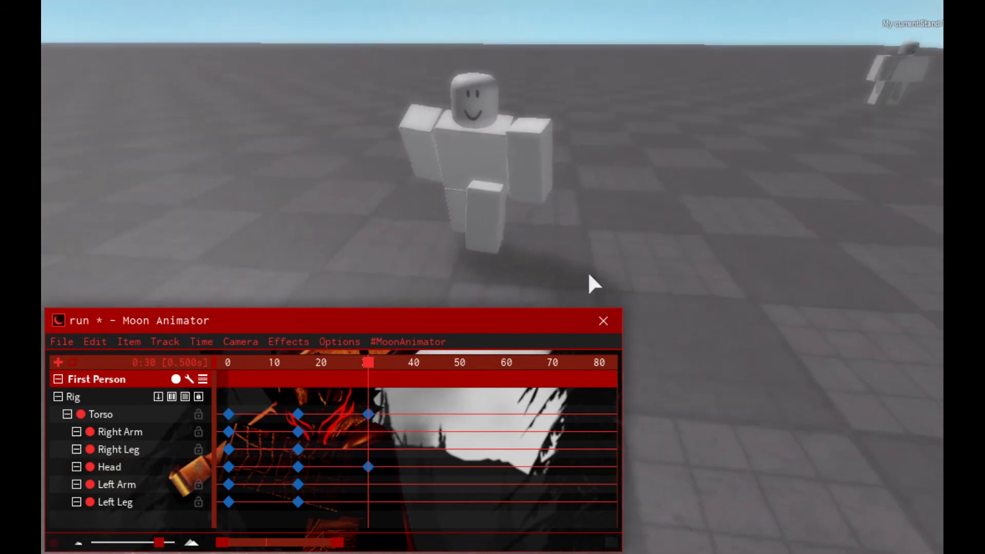
left_click(589, 270)
key("a")
right_click_drag(676, 269, 679, 272)
left_click_drag(733, 75, 710, 61)
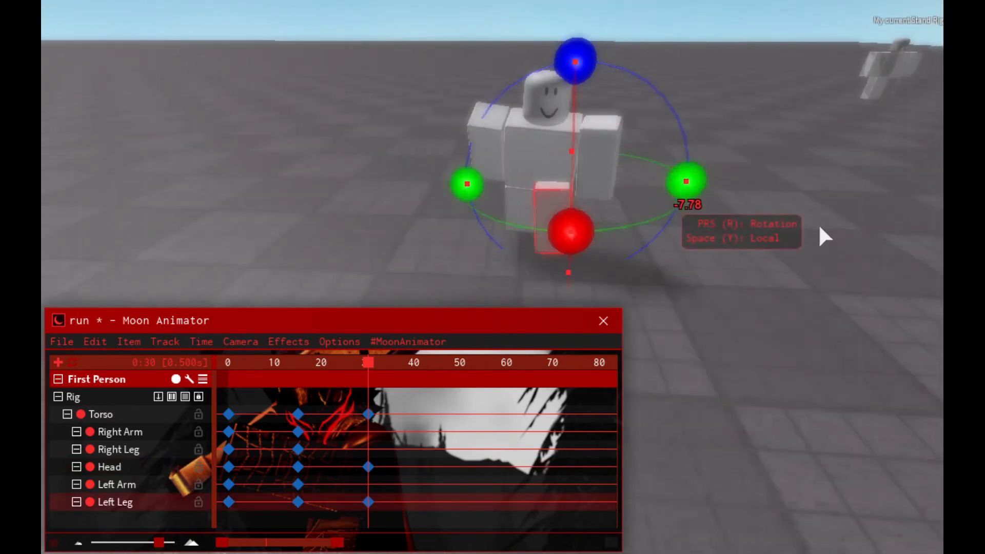
- Rotate the left leg by a further 4.46 degrees or so at frame 30, and switch to local position editing
right_click_drag(837, 245, 837, 240)
left_click_drag(567, 43, 571, 39)
key("a")
right_click_drag(680, 77, 686, 82)
key("r")
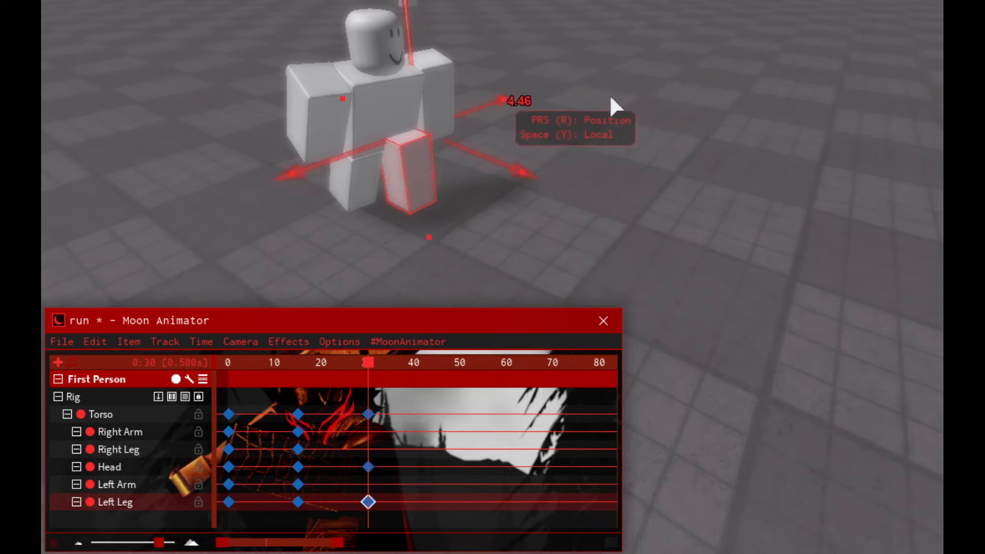
right_click_drag(623, 100, 617, 104)
right_click_drag(618, 109, 664, 116)
- Play back the run animation to check the motion between the keyframes
key("space")
key("space")
key("space")
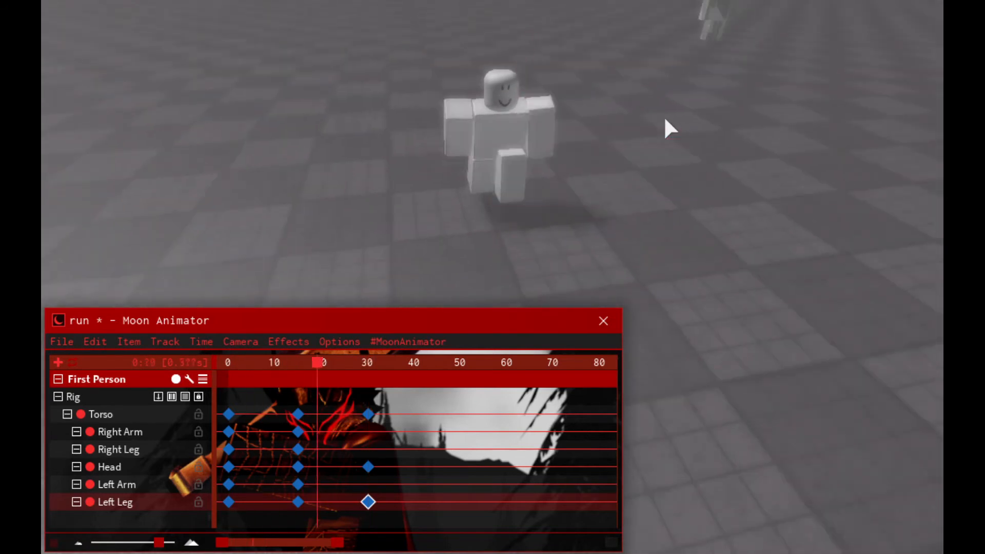
- Play back the run animation up to frame 30 and examine the dummy's head and overall pose from several angles
key("space")
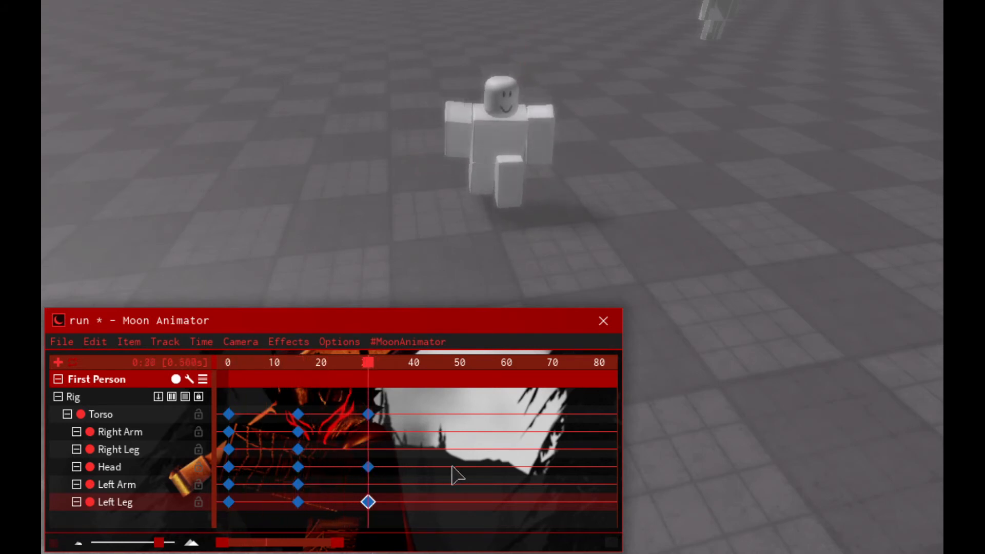
key("space")
left_click(504, 98)
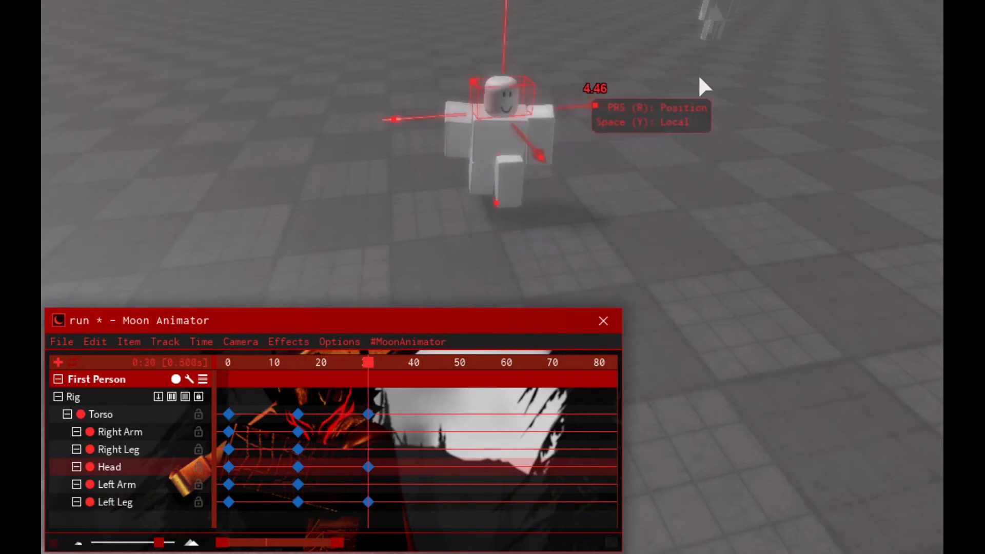
right_click_drag(776, 93, 780, 96)
key("w")
key("f")
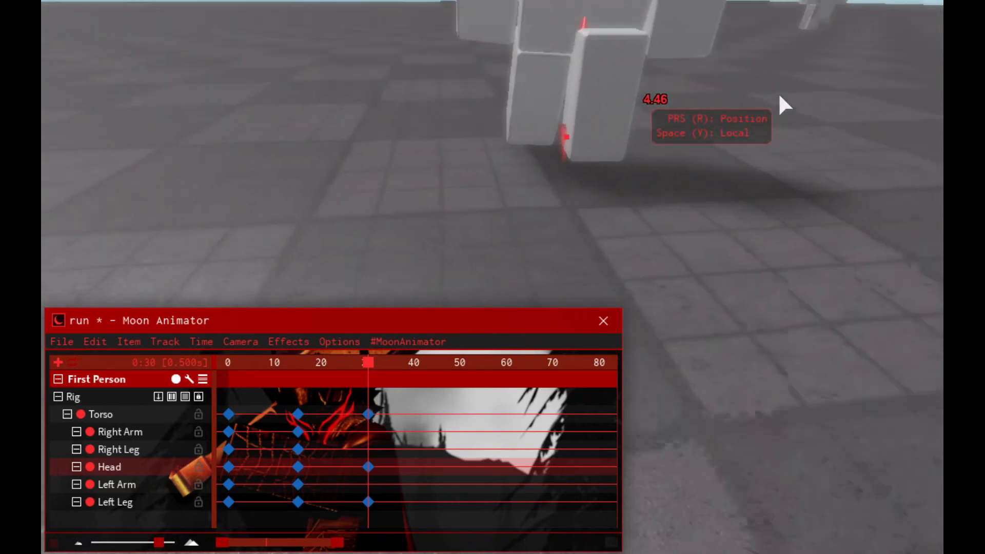
key("r")
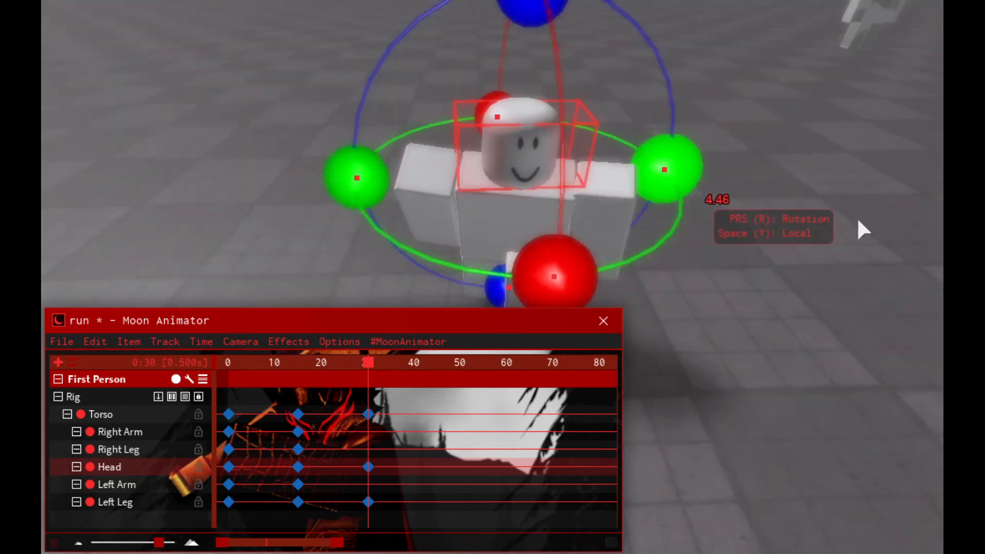
left_click(827, 220)
key("s")
right_click_drag(939, 212, 936, 207)
key("w")
key("space")
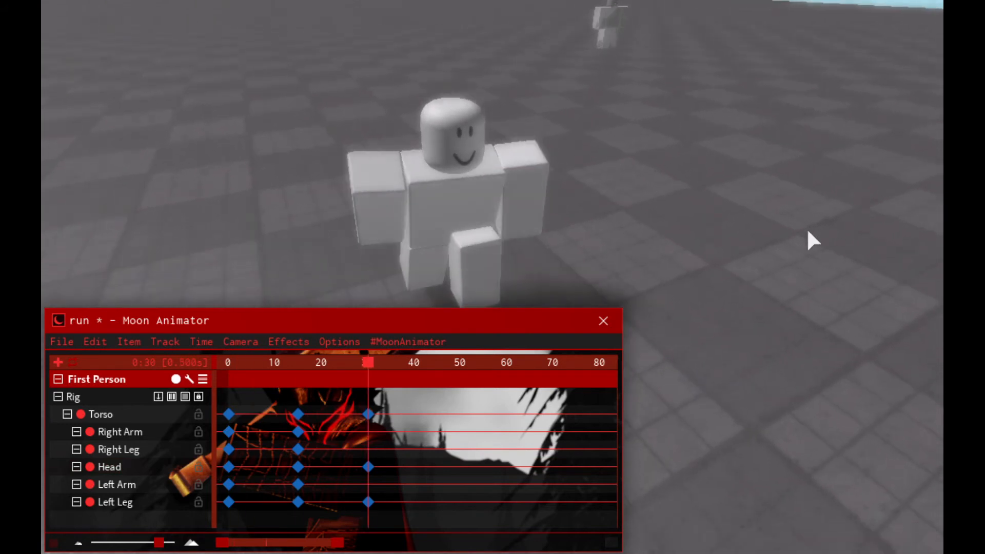
- Rotate the left leg in local rotation by about 10.15 degrees at frame 30, and deselect it
left_click(475, 267)
key("f")
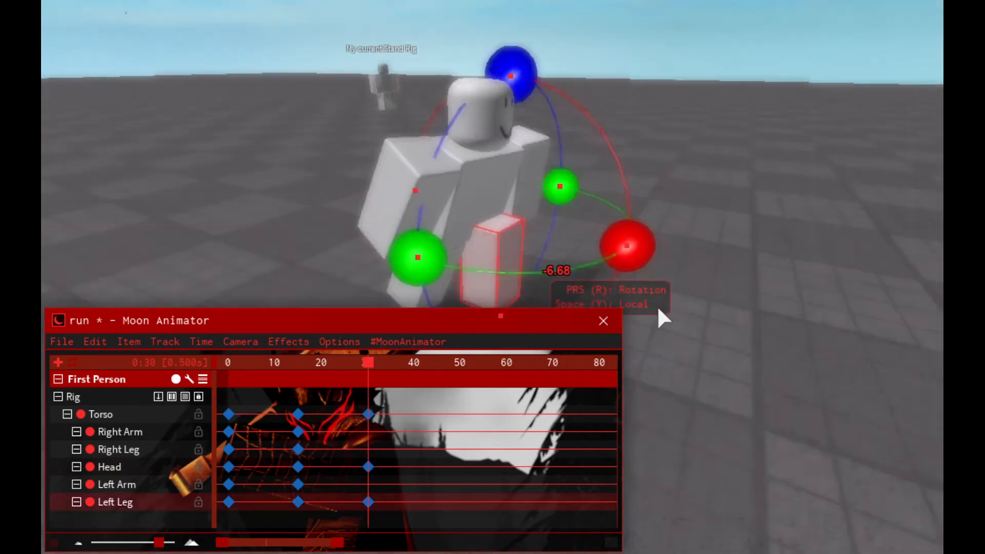
key("r")
key("r")
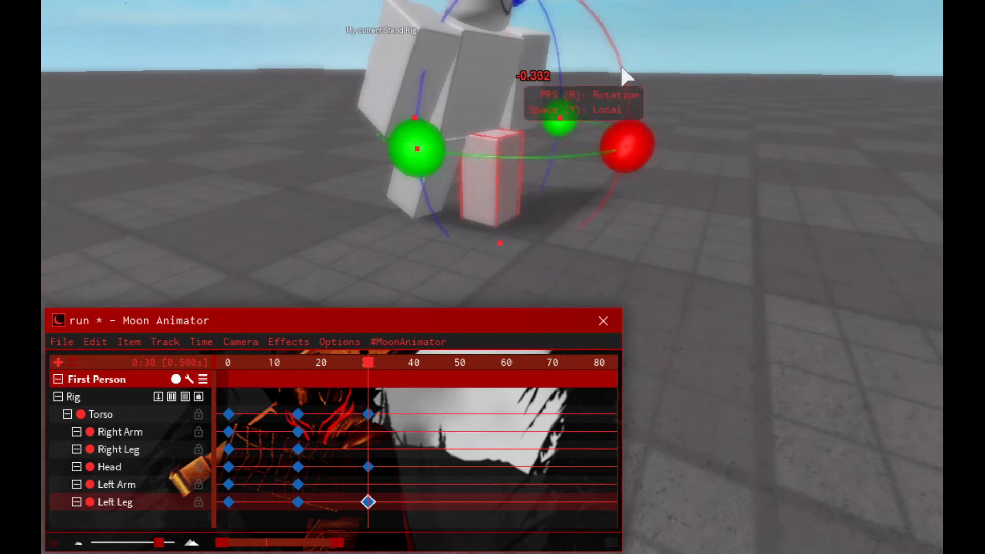
left_click_drag(754, 182, 763, 144)
key("r")
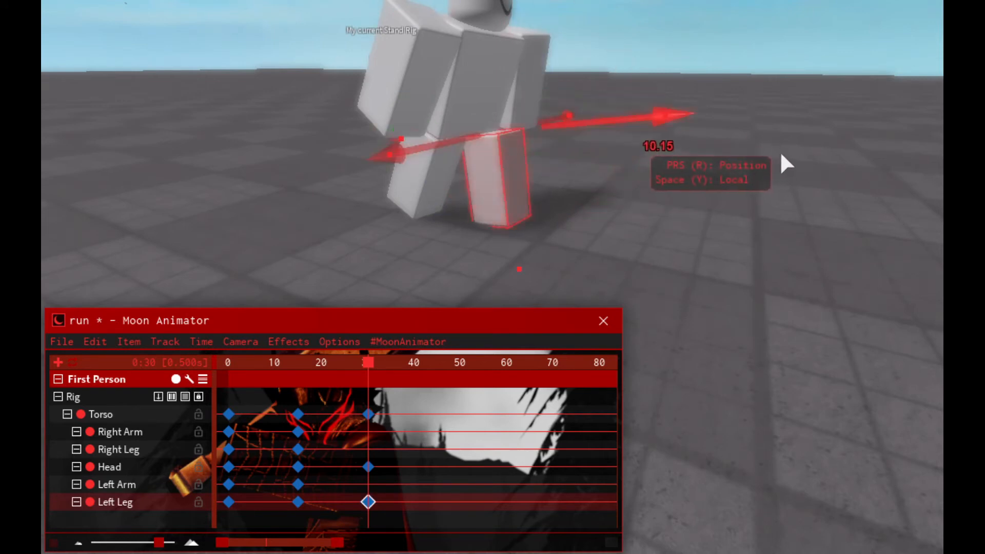
left_click(853, 249)
- Swing the right leg backward by about -36.7 degrees in local rotation at frame 30, and deselect it
key("a")
right_click_drag(854, 249, 849, 249)
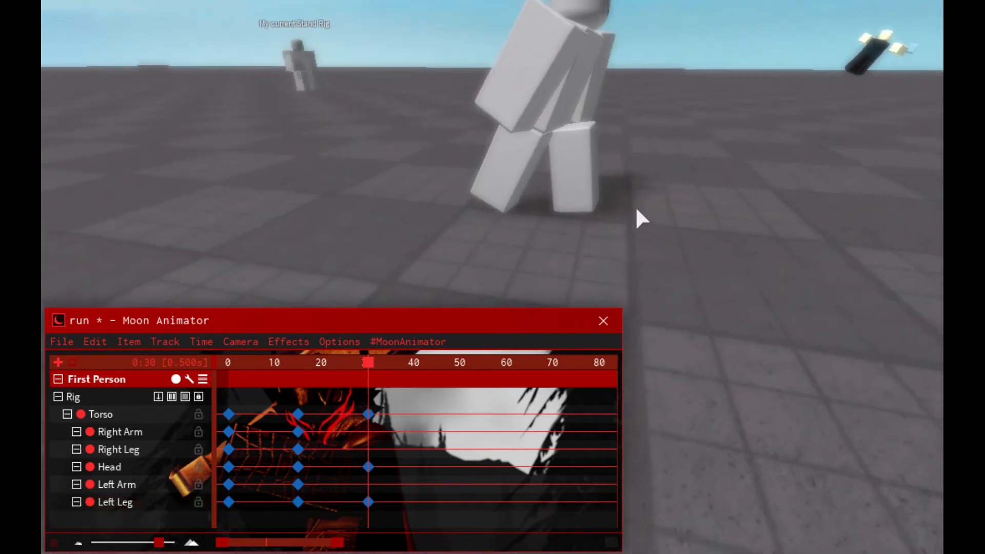
left_click(640, 207)
key("r")
left_click_drag(798, 246, 690, 264)
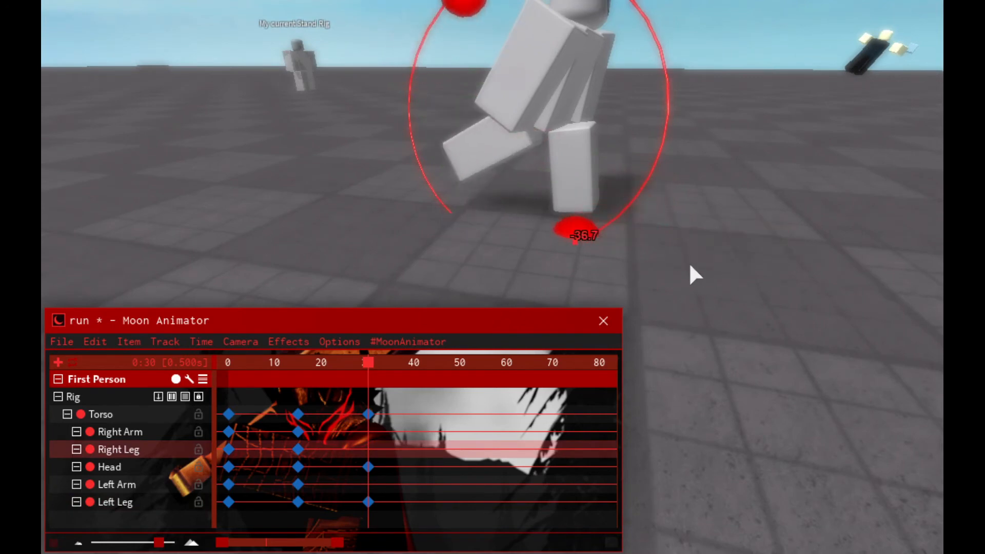
left_click(910, 175)
- Rotate the right arm raised and outward at frame 30 to give it a keyframe there, and deselect it
key("d")
right_click_drag(911, 176, 891, 174)
key("s")
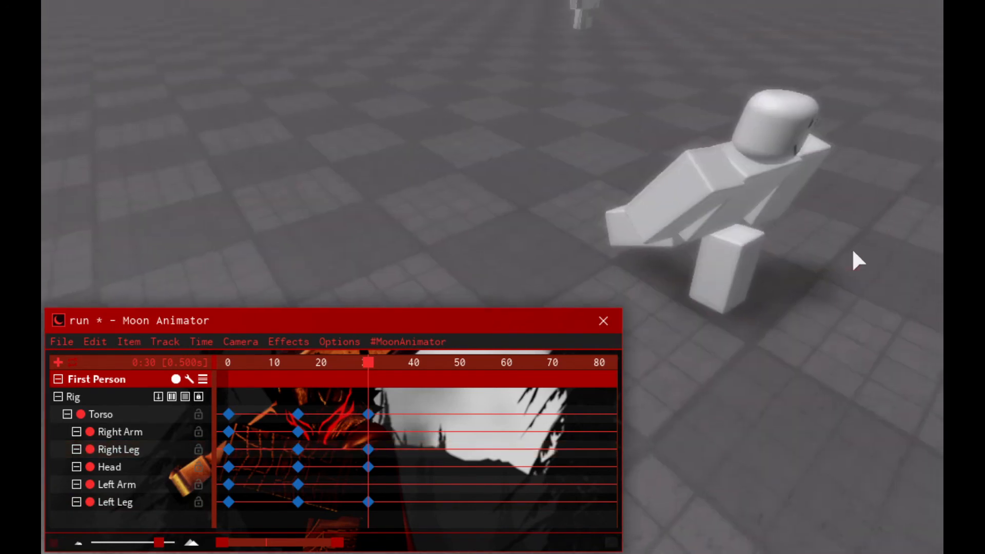
left_click(853, 249)
right_click_drag(893, 249, 892, 250)
left_click_drag(692, 307, 622, 321)
left_click_drag(420, 204, 425, 161)
left_click(806, 222)
- Select the left arm and rotate it at frame 30 to give it a keyframe there
right_click_drag(806, 222, 806, 222)
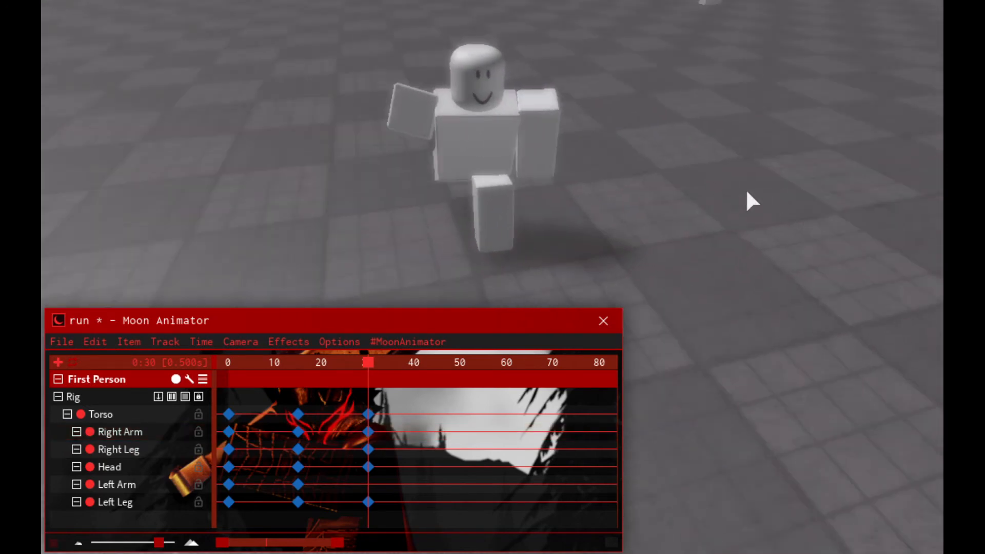
left_click(676, 171)
right_click_drag(676, 171, 609, 170)
left_click_drag(609, 170, 620, 54)
left_click_drag(673, 121, 849, 159)
right_click_drag(849, 158, 849, 159)
- Deselect the left arm and play back the run animation to check the new arm and leg poses
right_click_drag(770, 148, 798, 205)
key("space")
key("space")
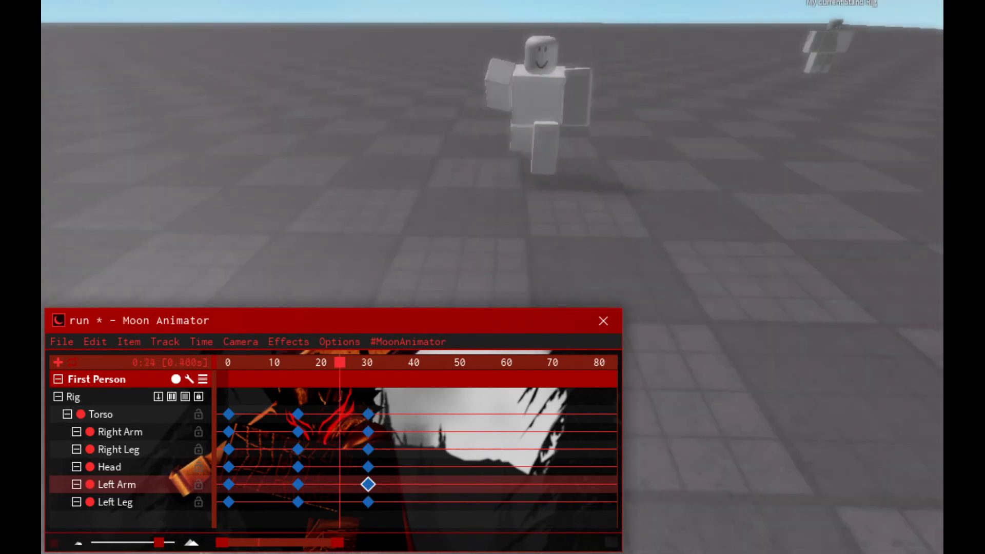
right_click_drag(798, 210, 800, 212)
left_click(810, 311)
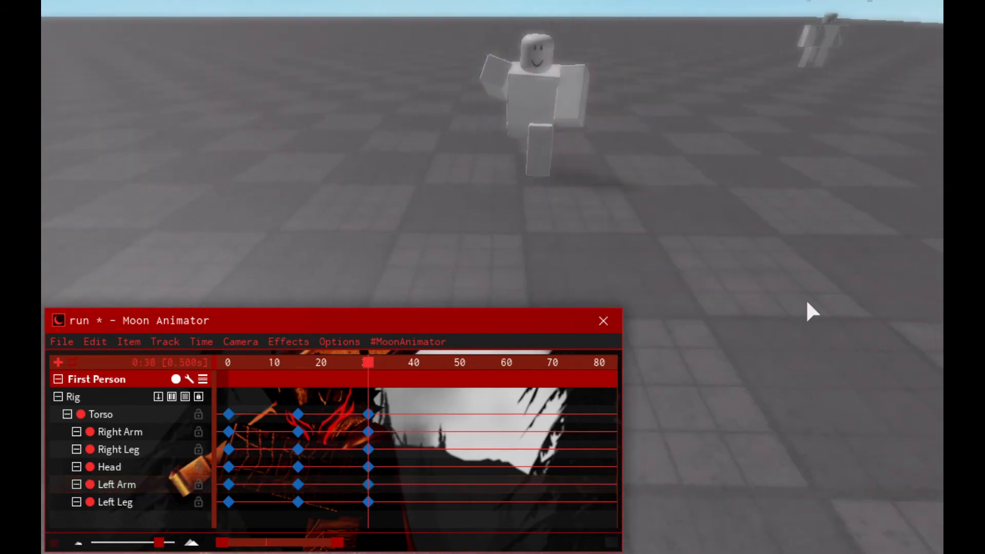
key("space")
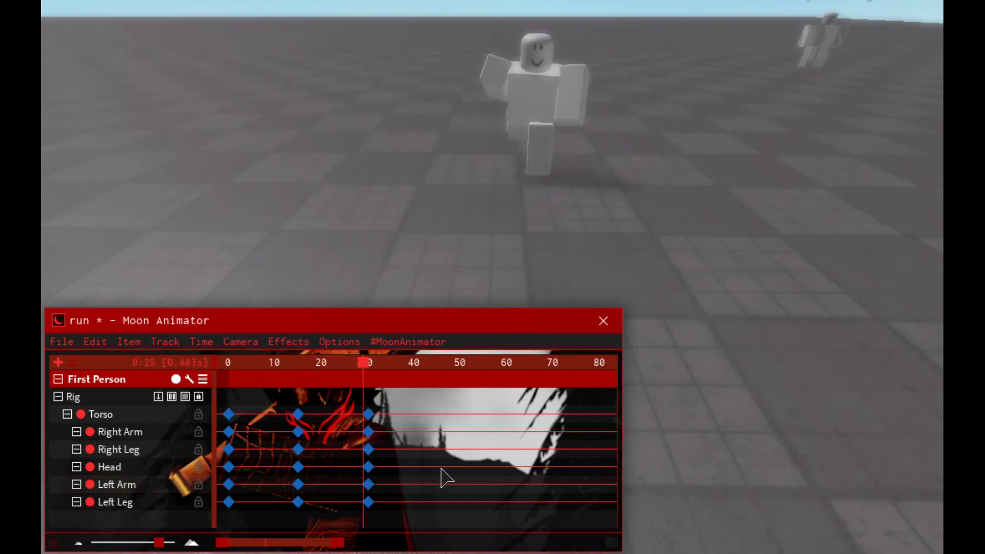
- Rotate the left leg in local rotation at frame 30 by about 5.44 degrees and about 1.04 degrees, and deselect it
left_click(653, 187)
left_click_drag(789, 176, 785, 149)
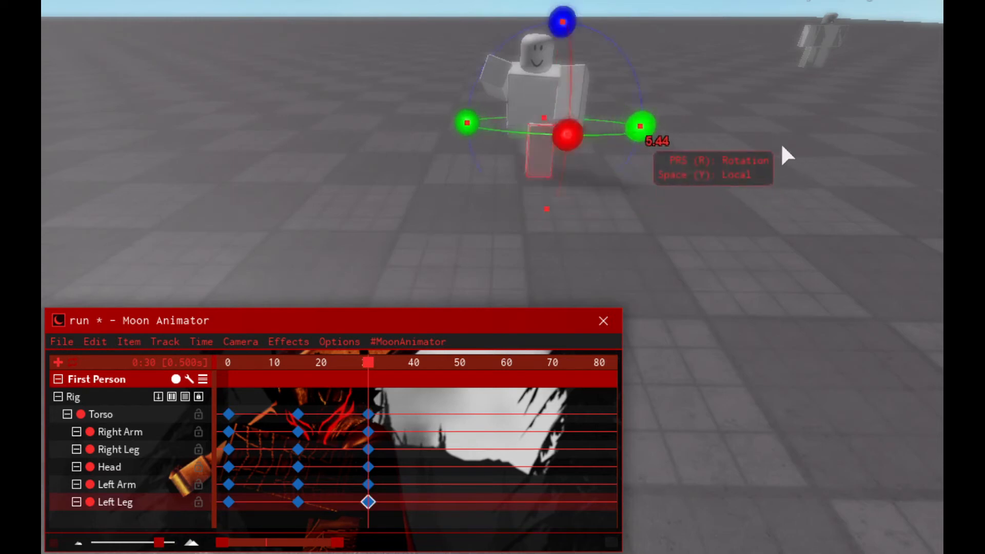
mouse_move(710, 35)
left_mouse_down()
mouse_move(680, 37)
mouse_move(703, 31)
left_mouse_up()
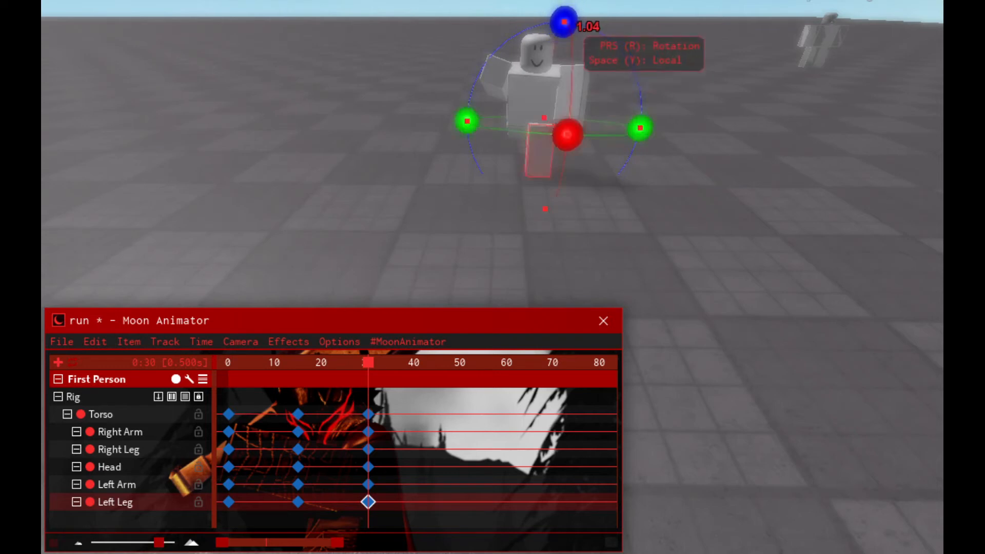
left_click(719, 233)
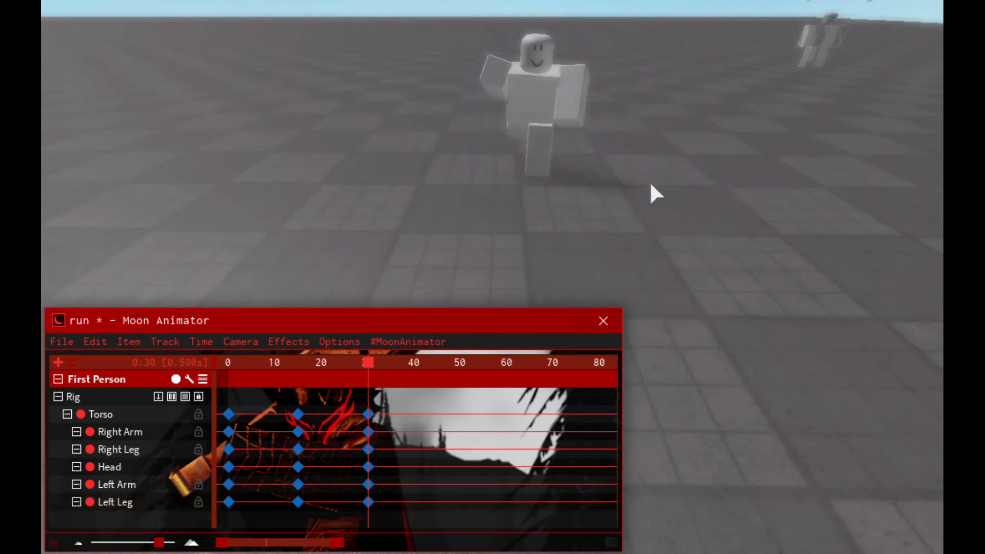
left_click(666, 176)
left_click_drag(699, 18, 694, 17)
left_click(832, 12)
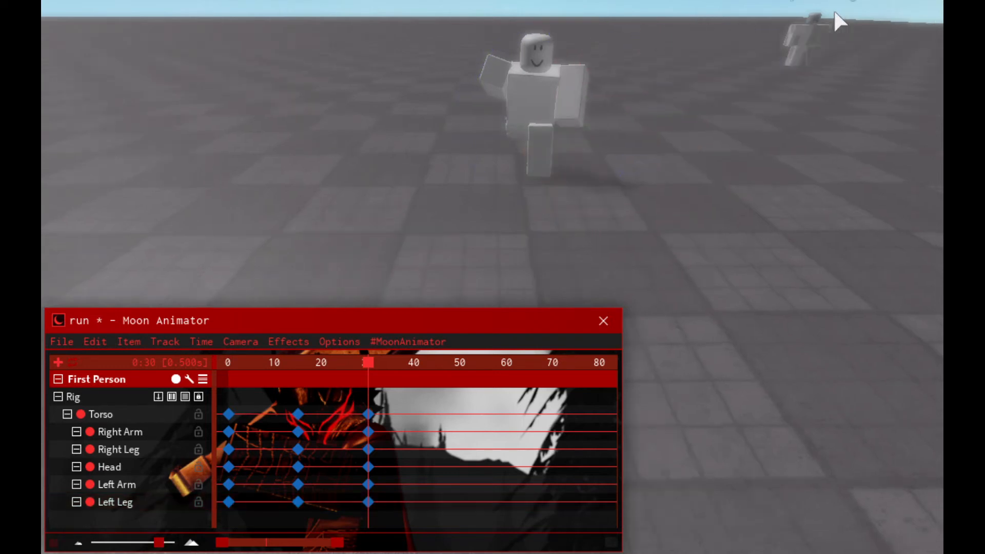
- Fine-tune the leg pose at frame 30 with two more small adjustments made from the dummy's side
right_click_drag(831, 11, 834, 11)
key("w")
left_click(759, 54)
key("d")
right_click_drag(759, 55, 760, 55)
left_click_drag(616, 41, 624, 41)
left_click_drag(732, 130, 730, 137)
left_click(858, 81)
- Rotate the left leg by about -2.08 degrees at frame 15, and adjust it slightly in local position
key("space")
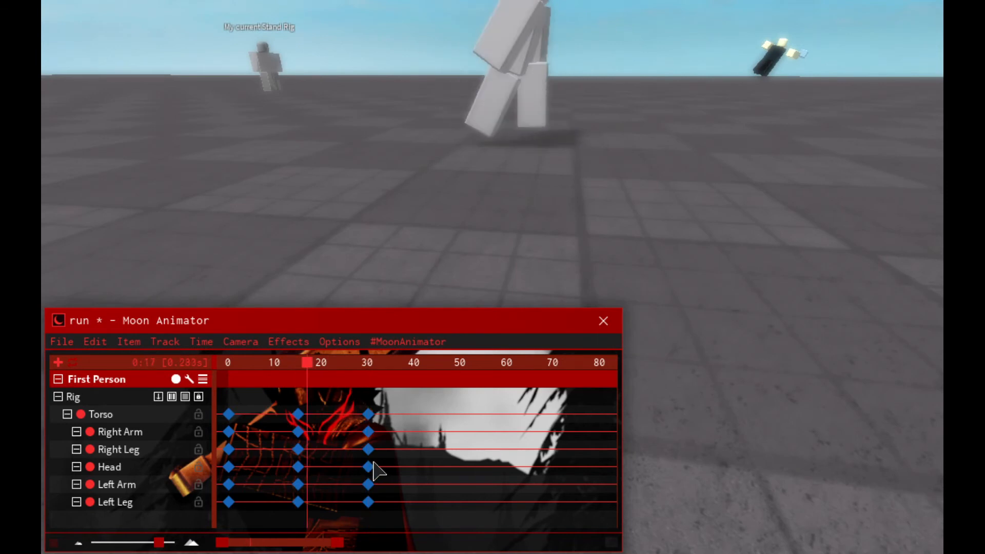
key("d")
left_click(495, 93)
left_click_drag(585, 67, 615, 78)
key("r")
right_click_drag(491, 37, 626, 137)
key("e")
key("e")
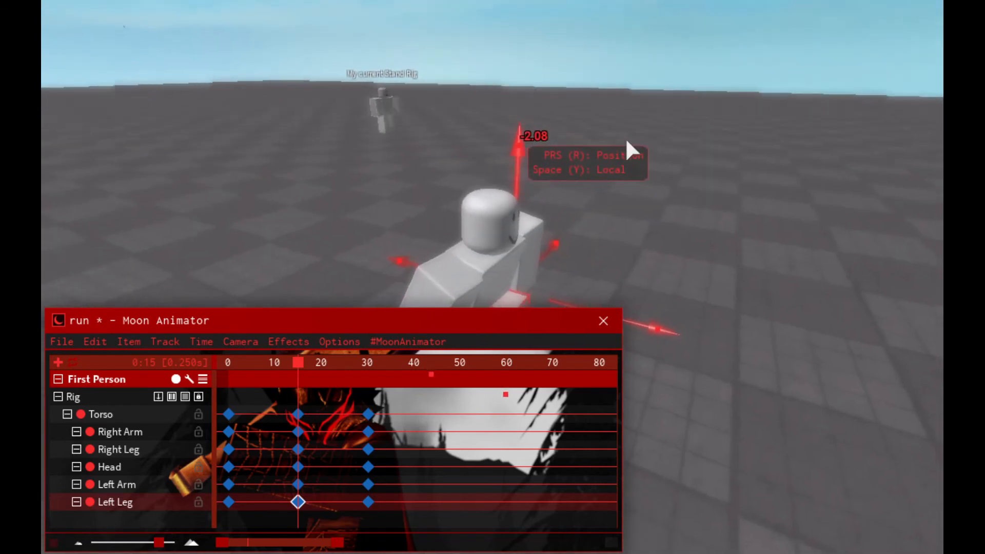
key("q")
left_click_drag(649, 56, 667, 41)
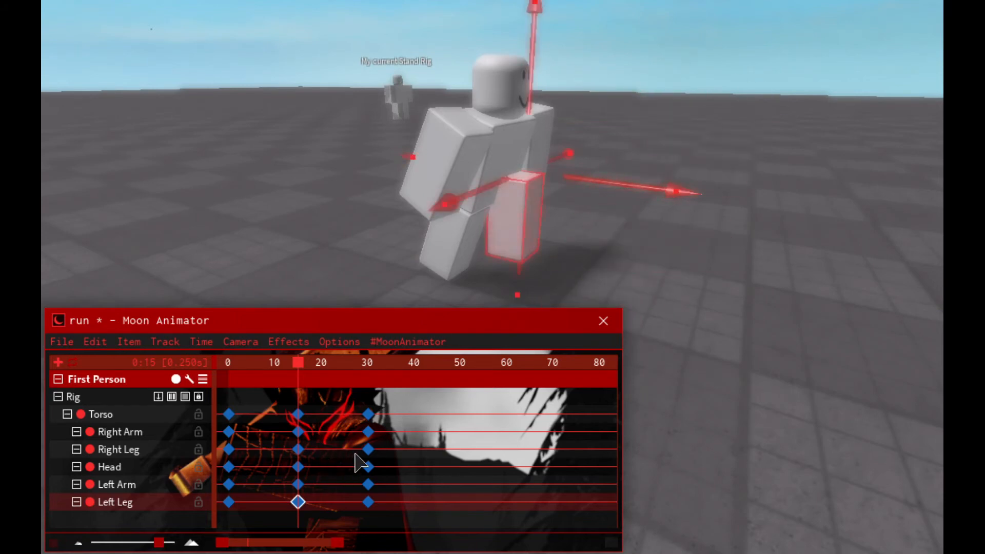
- Deselect the left leg and play back the run animation to review the motion between frames 0 and 30
left_click(557, 512)
key("space")
key("space")
key("space")
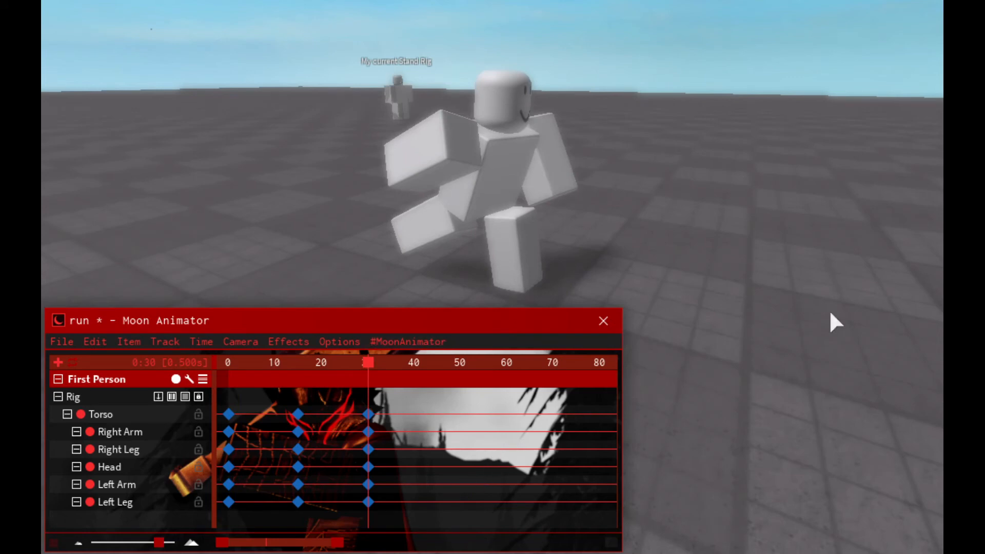
right_click_drag(769, 311, 770, 311)
key("space")
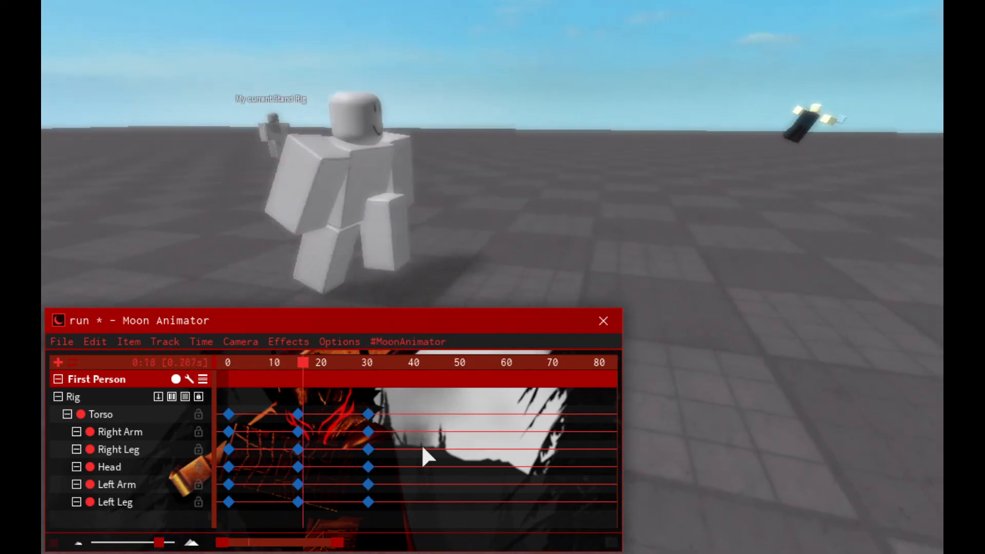
- Copy the torso keyframe from frame 15 and paste it at frame 45
right_click_drag(536, 305, 536, 310)
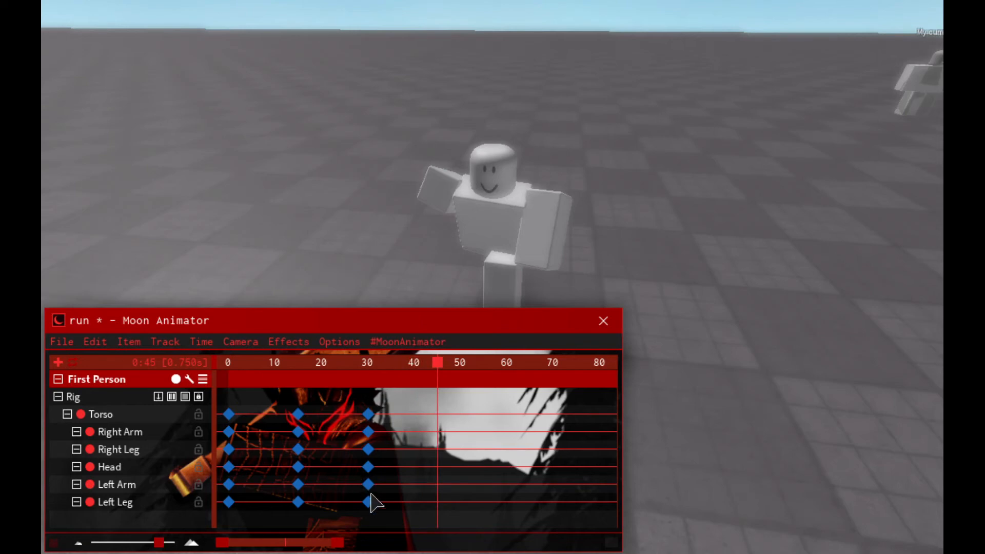
left_click(299, 414)
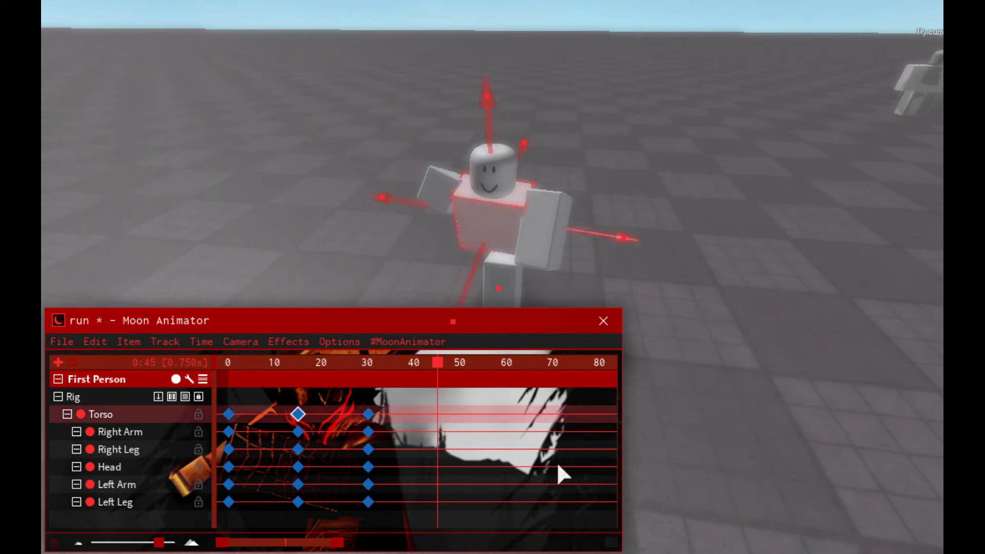
key("ctrl+v")
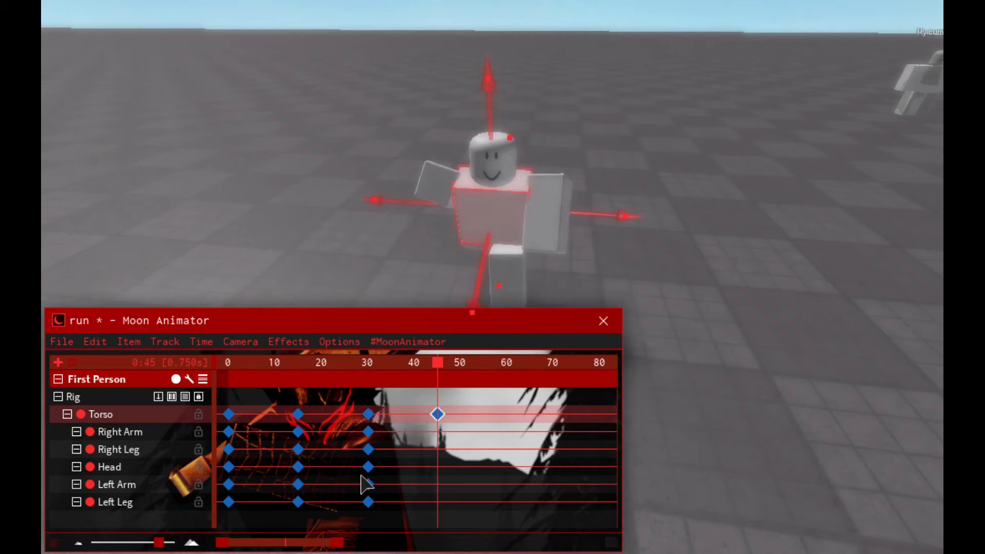
- Compare the dummy's pose at frames 15 and 45, return to frame 45, and deselect the torso
key("space")
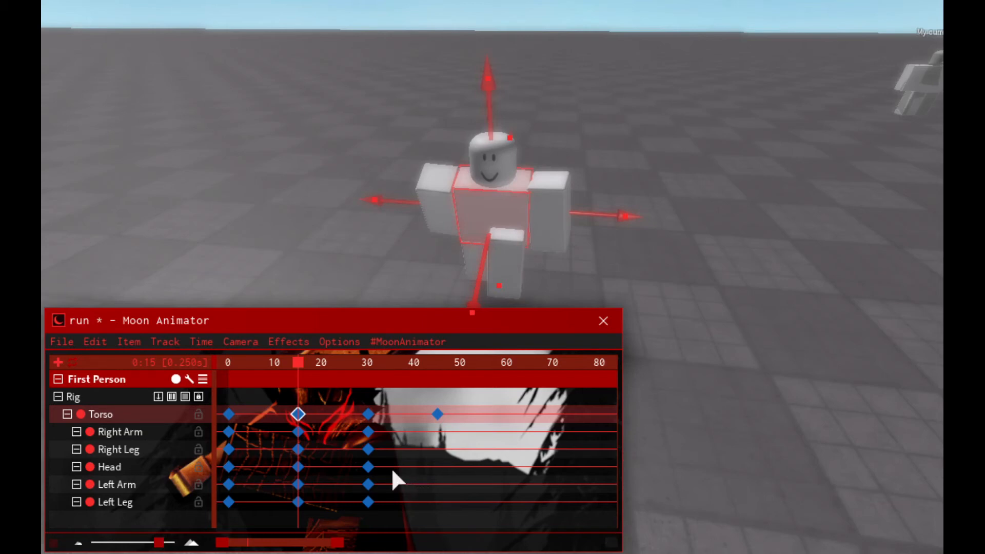
key("space")
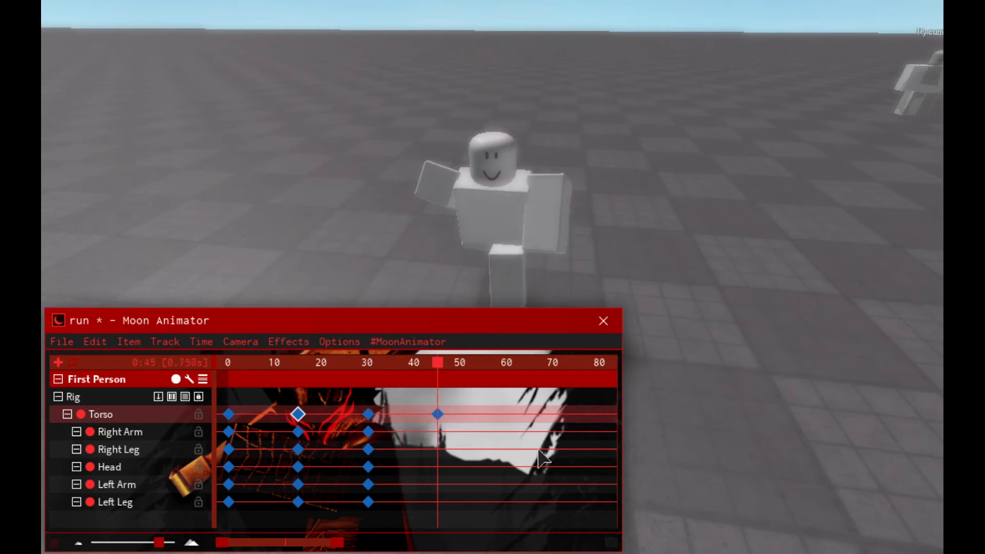
key("Right")
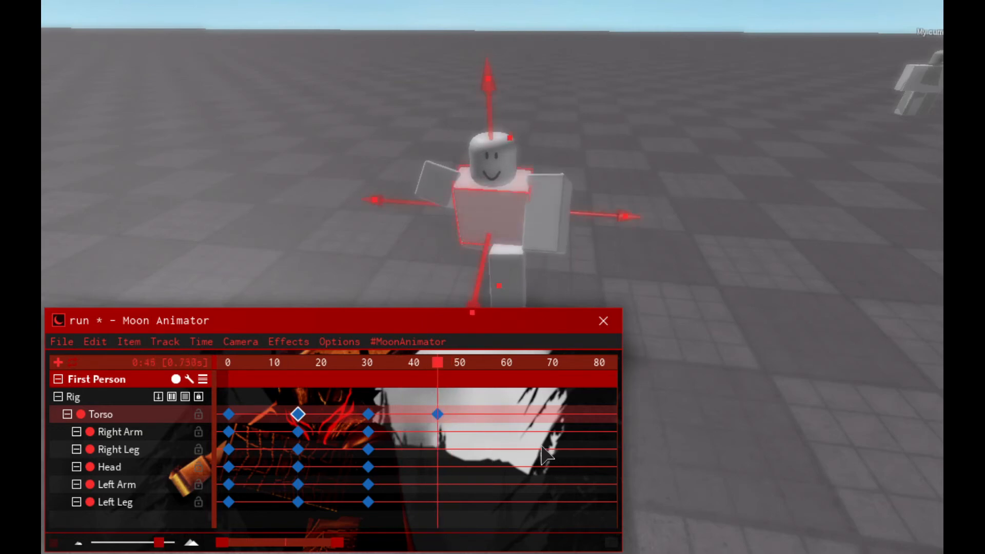
key("space")
key("a")
right_click_drag(580, 308, 681, 290)
left_click(718, 331)
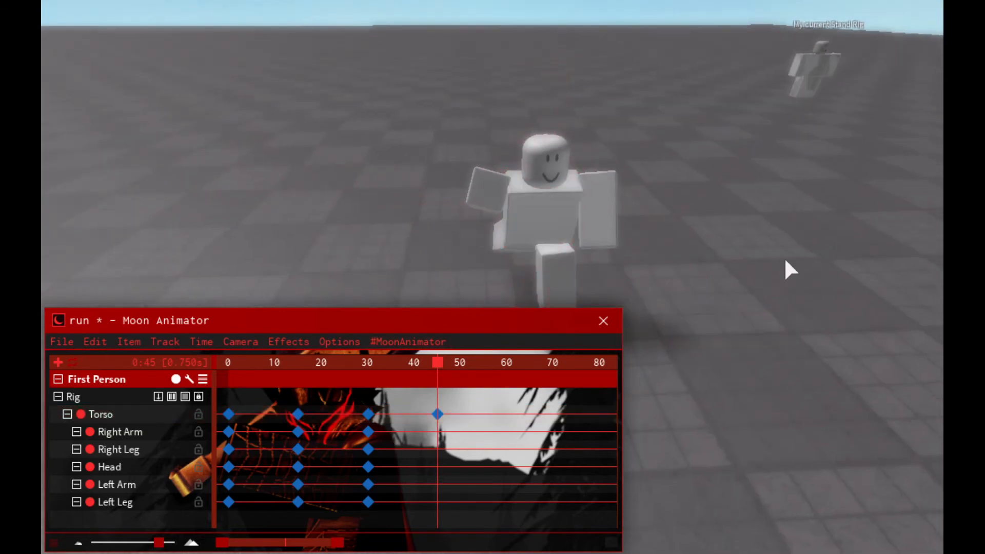
- Pose the left arm at frame 45 in local rotation to give it a keyframe there, and deselect it
left_click(759, 249)
right_click_drag(783, 281, 778, 280)
key("r")
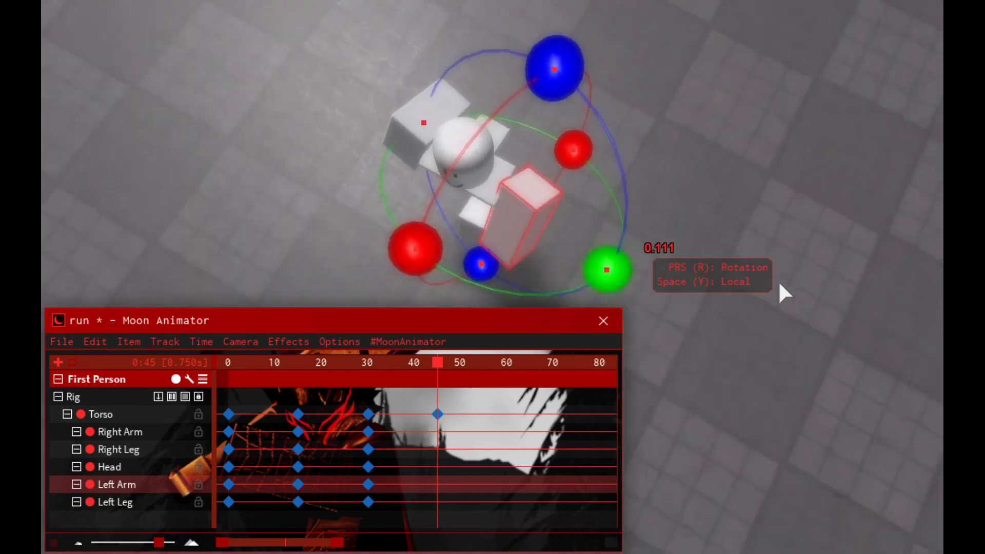
left_click_drag(760, 337, 788, 268)
right_click_drag(788, 269, 790, 269)
left_click_drag(875, 282, 880, 169)
left_click_drag(774, 277, 783, 274)
left_click(845, 290)
right_click_drag(845, 290, 844, 291)
- Rotate the right arm at frame 45 in local rotation by about 13.52 degrees and about 59.47 degrees, and deselect it
left_click(562, 131)
right_click_drag(695, 199, 695, 200)
left_click_drag(753, 213, 765, 178)
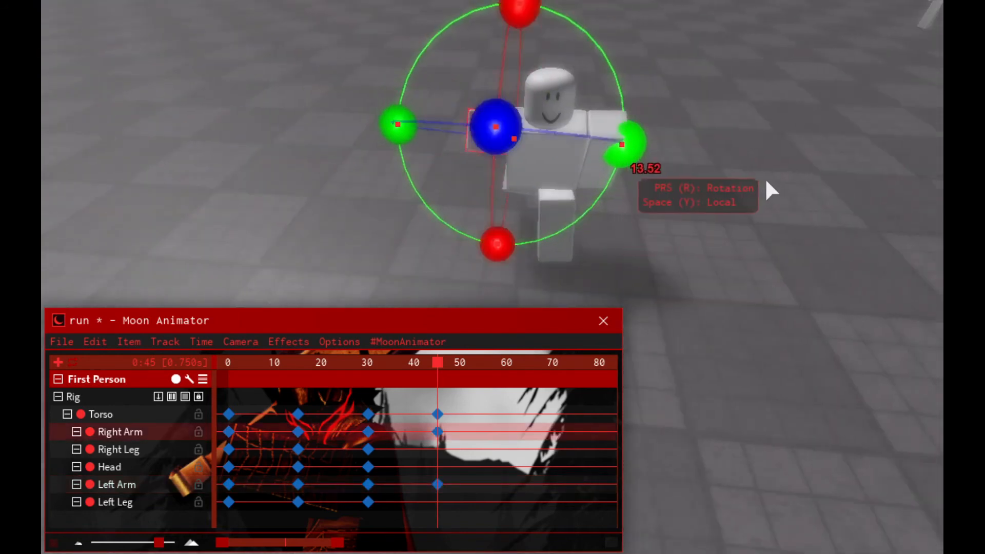
right_click_drag(787, 177, 786, 177)
left_click_drag(641, 119, 618, 220)
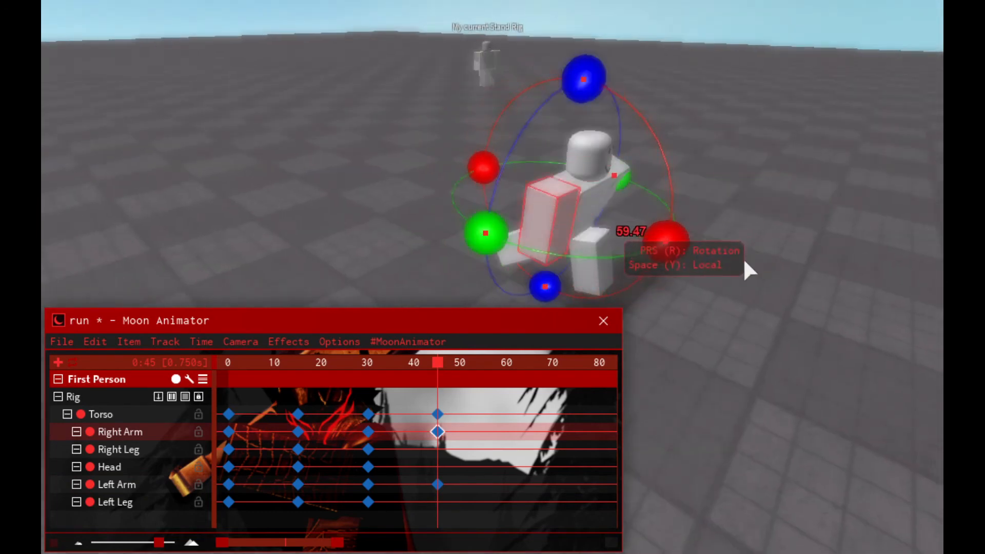
left_click_drag(611, 302, 619, 303)
left_click(891, 242)
right_click_drag(784, 238, 759, 244)
key("d")
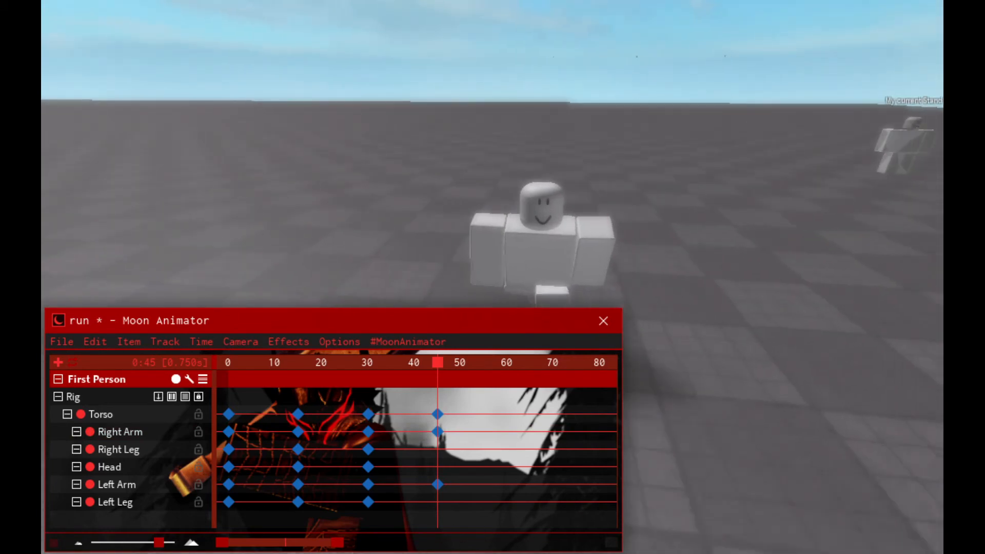
- Copy the head keyframe from frame 15, paste it at frame 45, and deselect the head
left_click(298, 467)
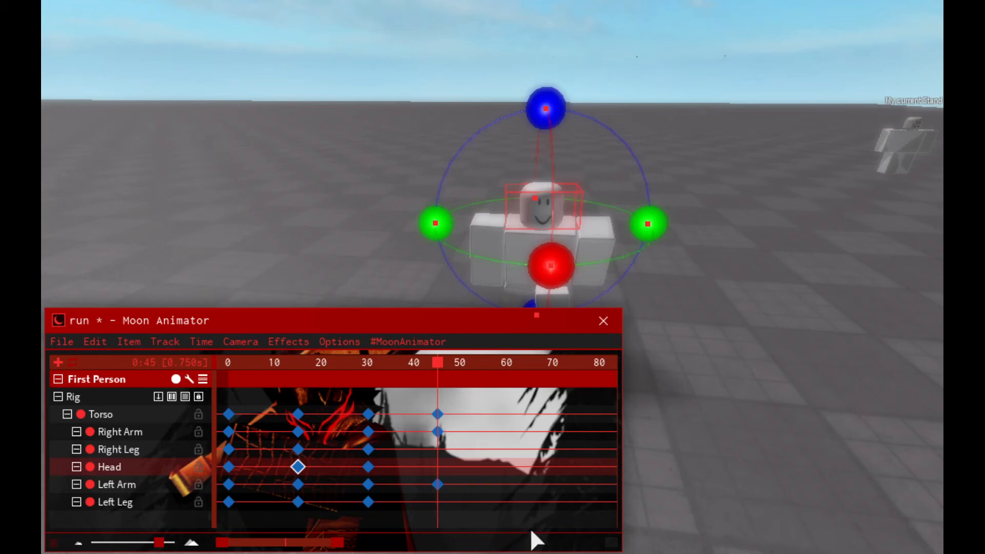
key("ctrl+v")
left_click(899, 318)
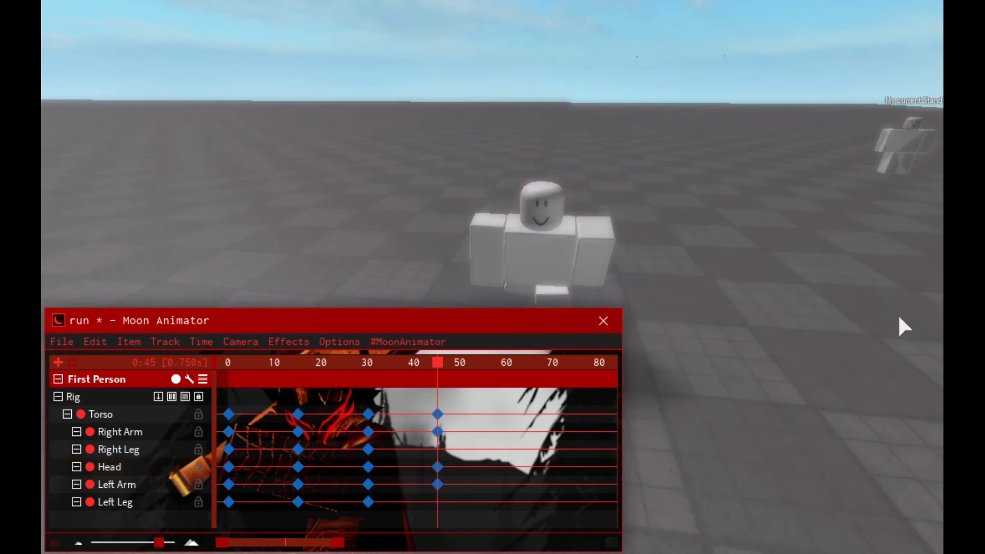
- Rotate the left leg at frame 45 in local rotation by about 3.29 degrees
right_click_drag(880, 328, 881, 328)
key("a")
key("q")
right_click_drag(871, 140, 871, 140)
key("e")
key("d")
scroll(795, 143, "down", 3)
left_click(605, 250)
right_click_drag(679, 223, 654, 213)
scroll(679, 224, "up", 3)
key("a")
right_click_drag(756, 163, 754, 163)
right_click_drag(763, 107, 763, 107)
scroll(763, 106, "down", 1)
left_click_drag(658, 154, 667, 150)
- Compare the left leg's pose at frame 45 with the earlier frames back to frame 0, and return to frame 45
right_click_drag(718, 155, 753, 158)
scroll(754, 158, "up", 3)
left_click_drag(377, 444, 355, 458)
key("a")
key("a")
left_click_drag(366, 457, 276, 466)
key("d")
right_click_drag(681, 268, 681, 268)
key("a")
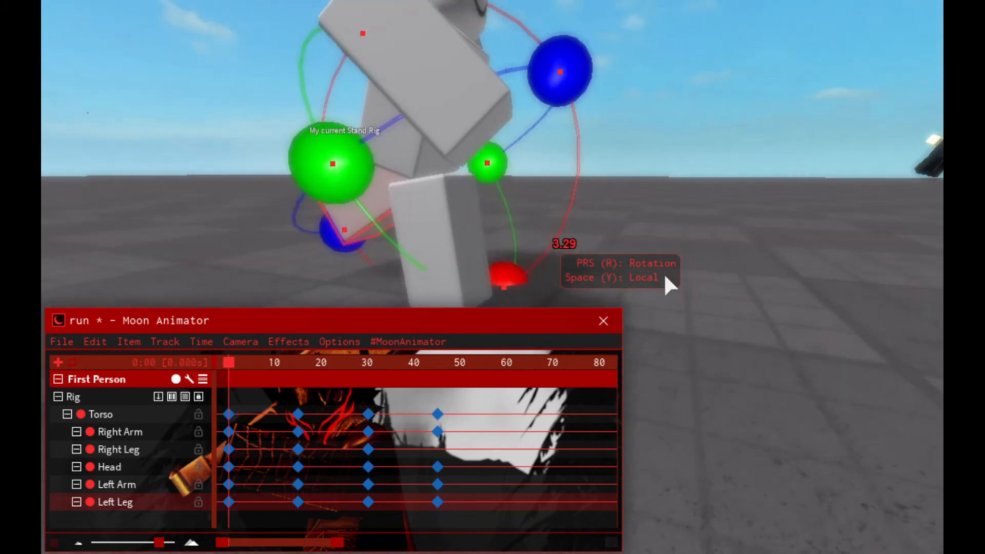
left_click(822, 291)
left_click(567, 288)
left_click_drag(289, 460, 547, 487)
right_click_drag(657, 229, 657, 229)
key("space")
right_click_drag(828, 220, 828, 220)
left_click(828, 220)
scroll(883, 240, "up", 1)
- Move the left leg at frame 45 along its local red axis by about 0.648 and rotate it by about -27.68 degrees
left_click(606, 318)
right_click_drag(799, 288, 799, 288)
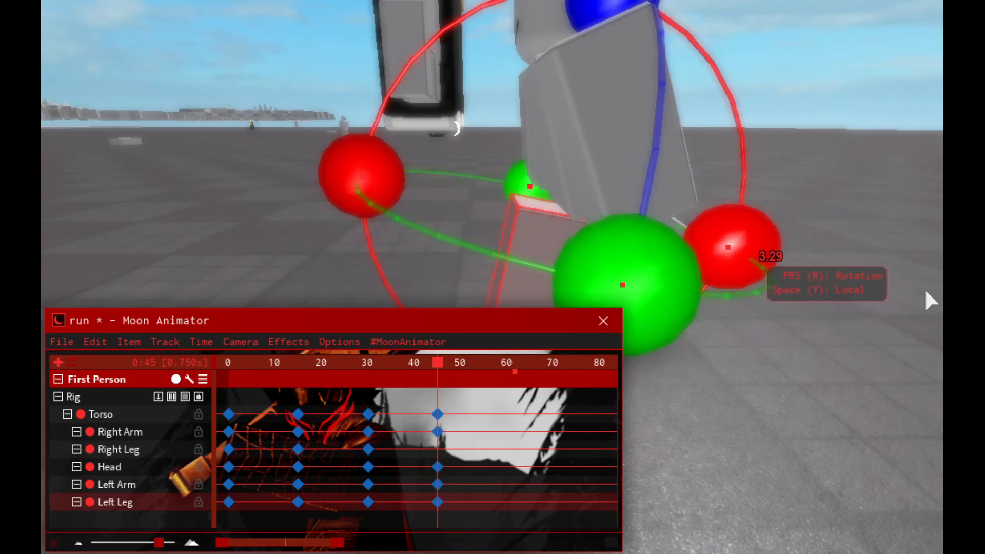
key("r")
left_click_drag(913, 305, 943, 302)
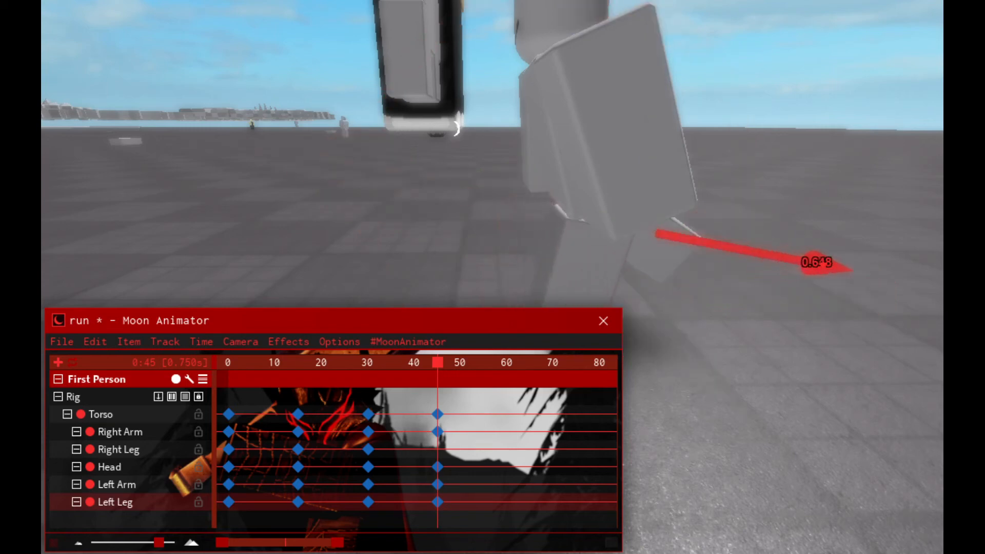
left_click_drag(817, 262, 818, 262)
key("r")
right_click_drag(836, 232, 821, 213)
left_click_drag(744, 177, 775, 93)
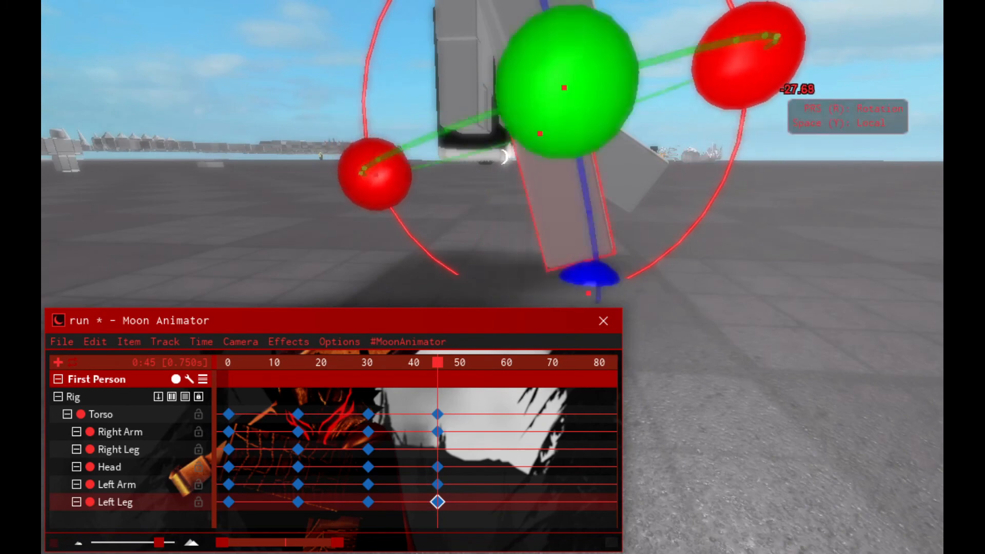
- Reposition the left leg at frame 45, rotate it by about -6.61 degrees in local space, and deselect it
key("r")
left_click_drag(703, 303, 706, 274)
key("r")
left_click_drag(762, 67, 742, 31)
left_click(777, 198)
- Examine both legs from the side while scrubbing the timeline around frame 45, and return to frame 45
key("a")
right_click_drag(777, 198, 845, 209)
key("w")
key("s")
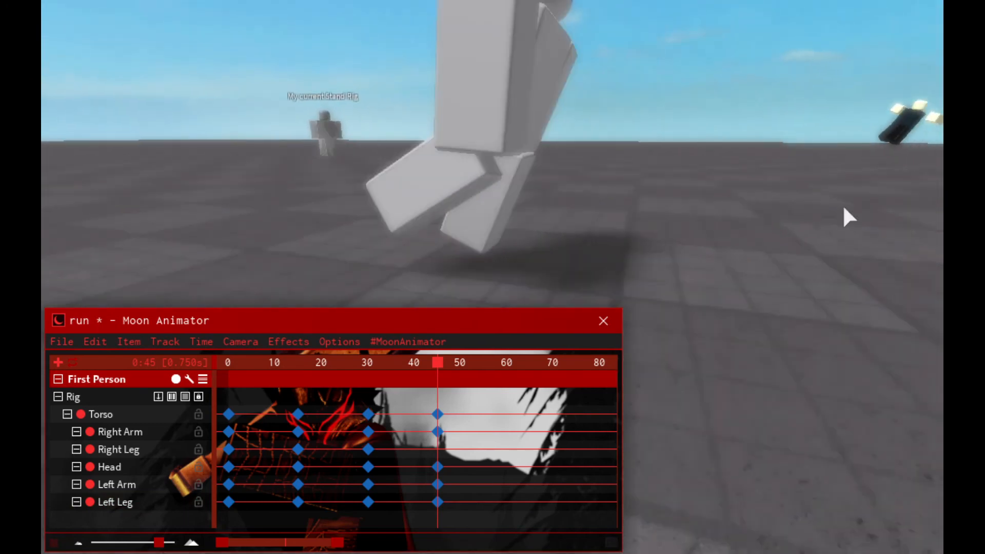
right_click_drag(600, 247, 608, 345)
left_click_drag(360, 455, 361, 455)
right_click_drag(779, 171, 807, 191)
key("s")
key("e")
key("s")
key("q")
key("e")
left_click_drag(353, 452, 552, 468)
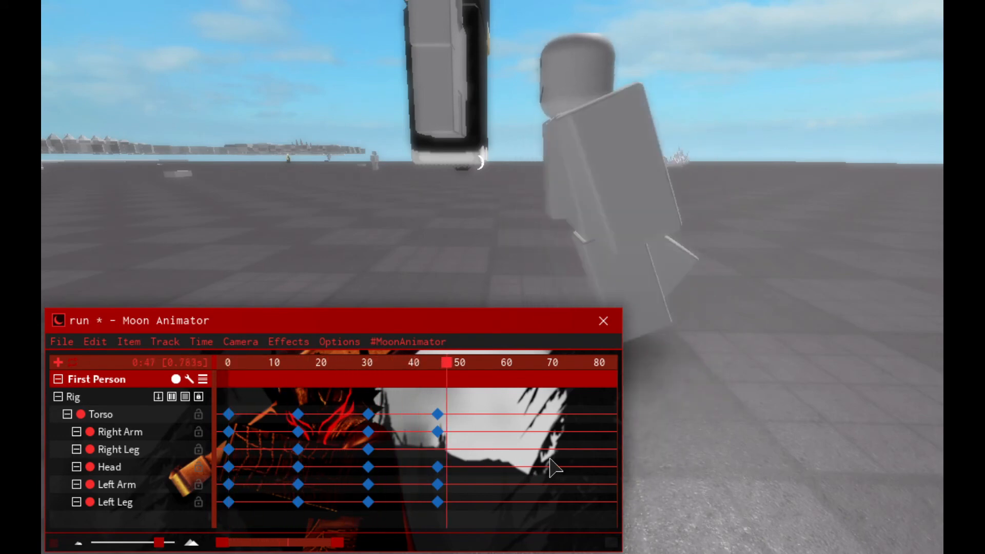
scroll(717, 328, "down", 1)
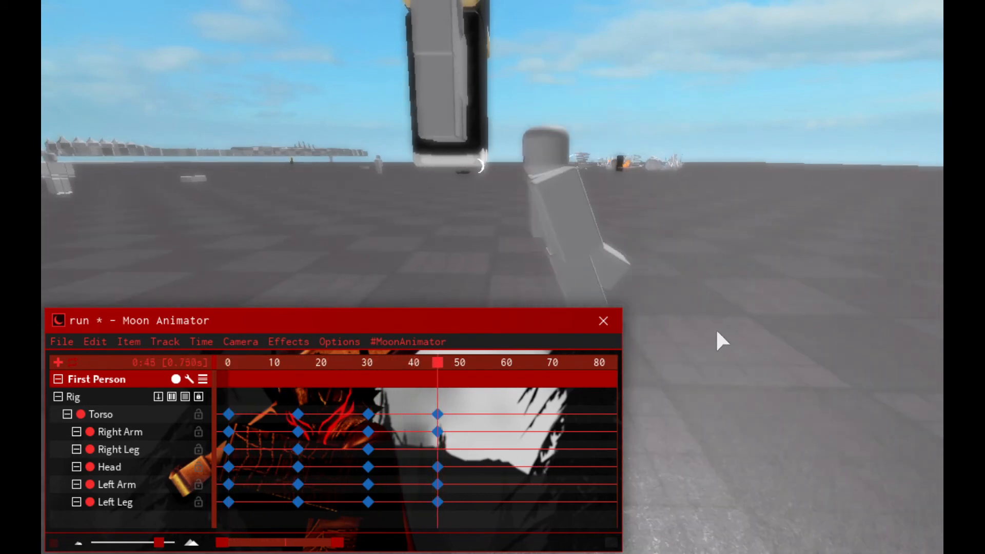
- Fine-tune the left leg's local rotation around its red axis at frame 45 and deselect it
left_click(720, 328)
scroll(767, 320, "up", 1)
right_click_drag(766, 321, 760, 326)
scroll(941, 166, "down", 2)
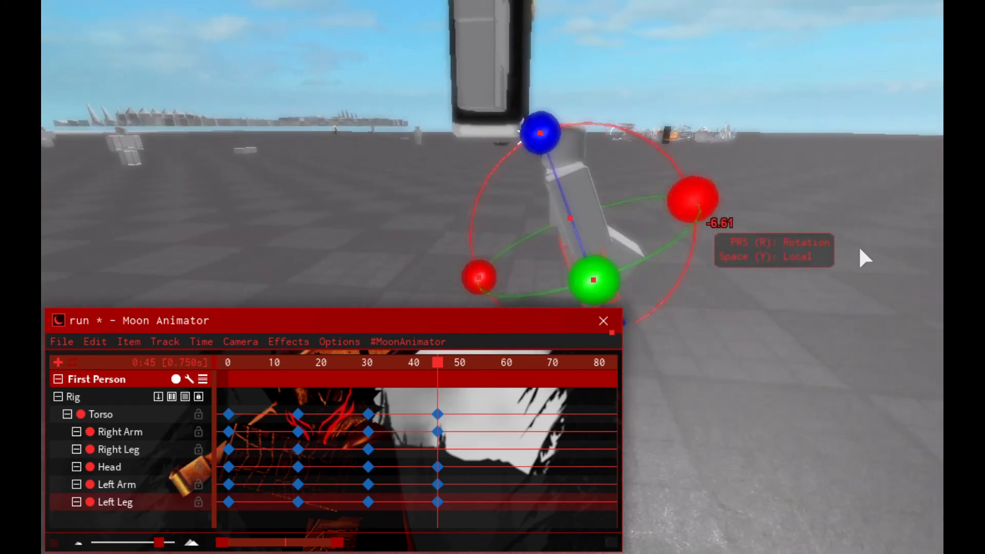
scroll(860, 250, "up", 1)
left_click(859, 266)
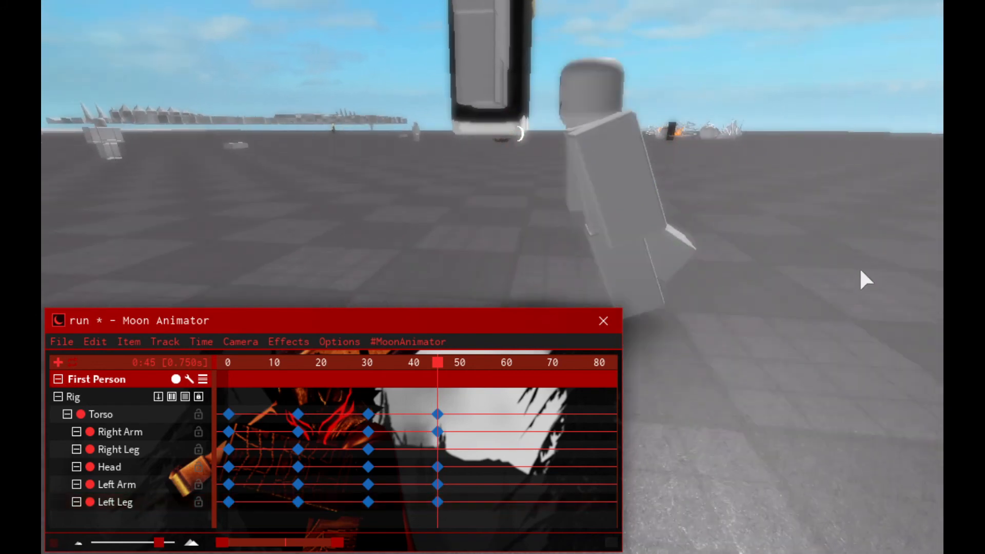
left_click(775, 335)
left_click_drag(922, 223, 940, 204)
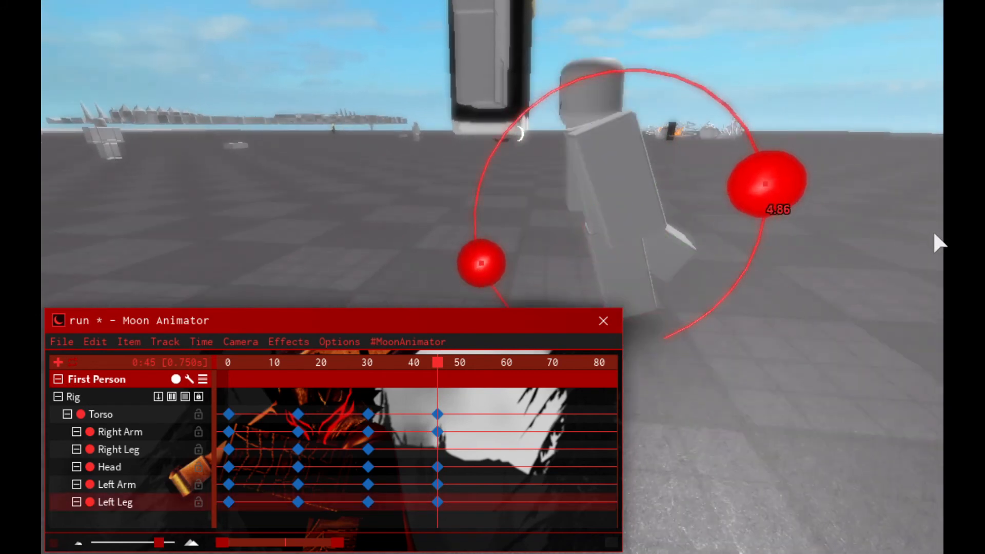
right_click_drag(943, 193, 944, 195)
left_click(743, 297)
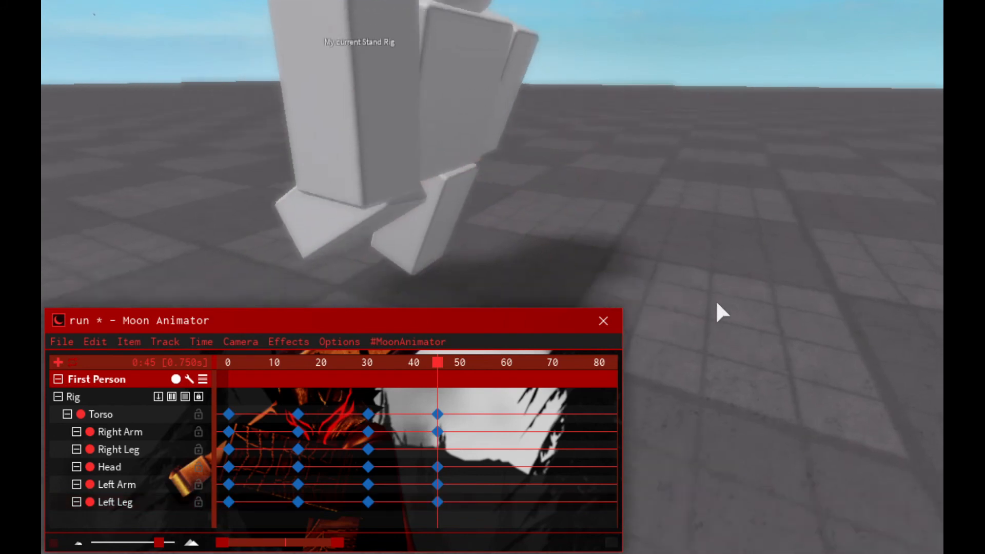
- Select the right leg and play the animation to review its leg motion, ending at frame 45
right_click_drag(743, 297, 615, 296)
key("a")
left_click(429, 308)
right_click_drag(429, 308, 429, 309)
scroll(429, 310, "down", 2)
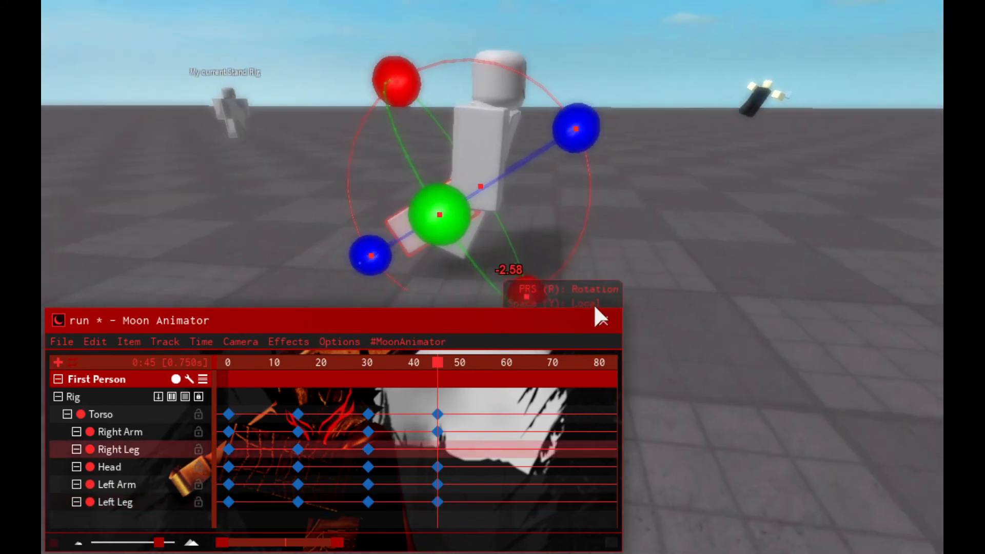
scroll(503, 473, "up", 2)
key("space")
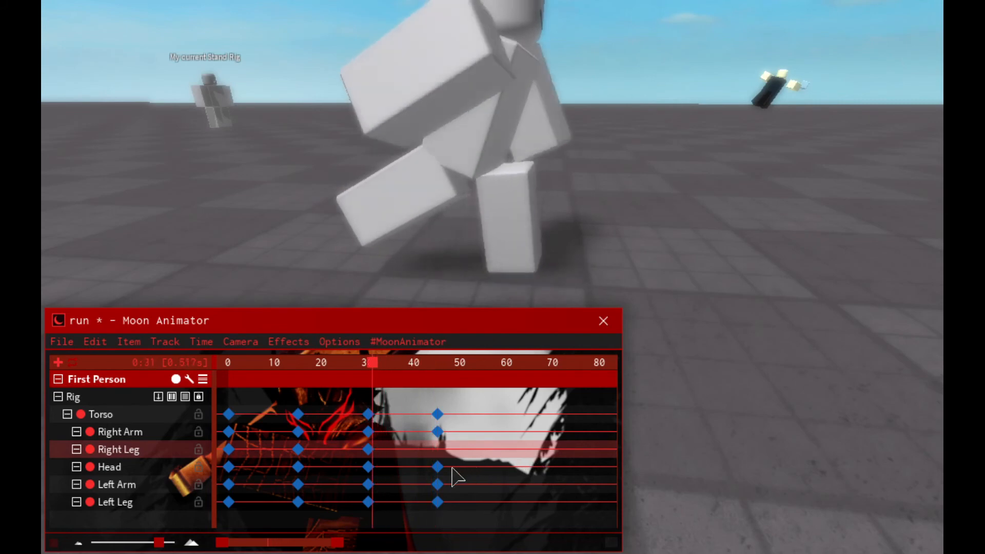
key("space")
key("space")
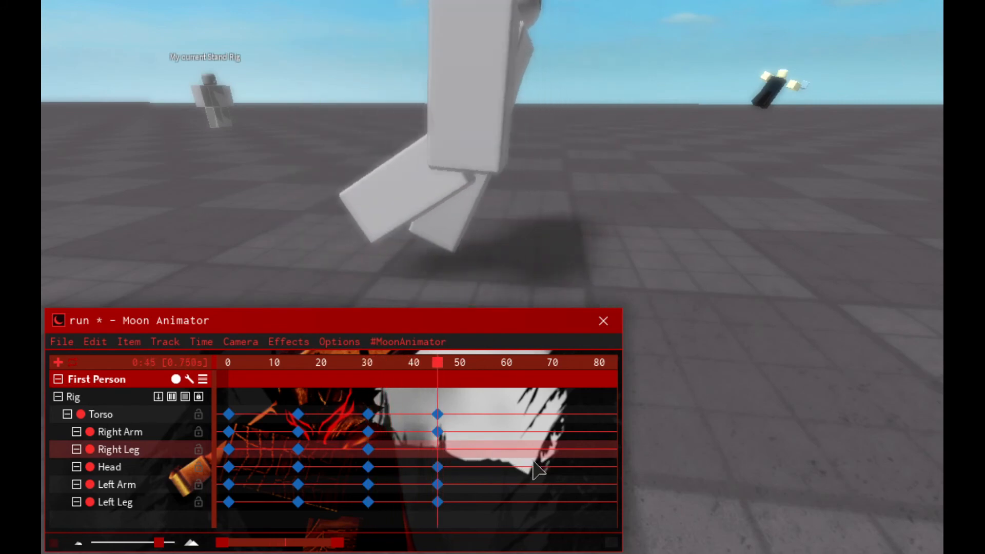
key("space")
- Move and rotate the right leg in local space at frame 45 to give it a keyframe there
key("r")
left_click_drag(632, 344, 690, 322)
key("r")
left_click_drag(648, 196, 676, 172)
key("r")
left_click_drag(730, 319, 774, 271)
- Refine the right leg at frame 45 with a local rotation of about -5.33 degrees and a small move, and deselect it
key("r")
left_click_drag(620, 153, 625, 144)
right_click_drag(771, 199, 771, 197)
key("r")
left_click_drag(570, 102, 555, 100)
left_click(660, 304)
right_click_drag(781, 283, 781, 283)
left_click(848, 325)
right_click_drag(867, 323, 867, 318)
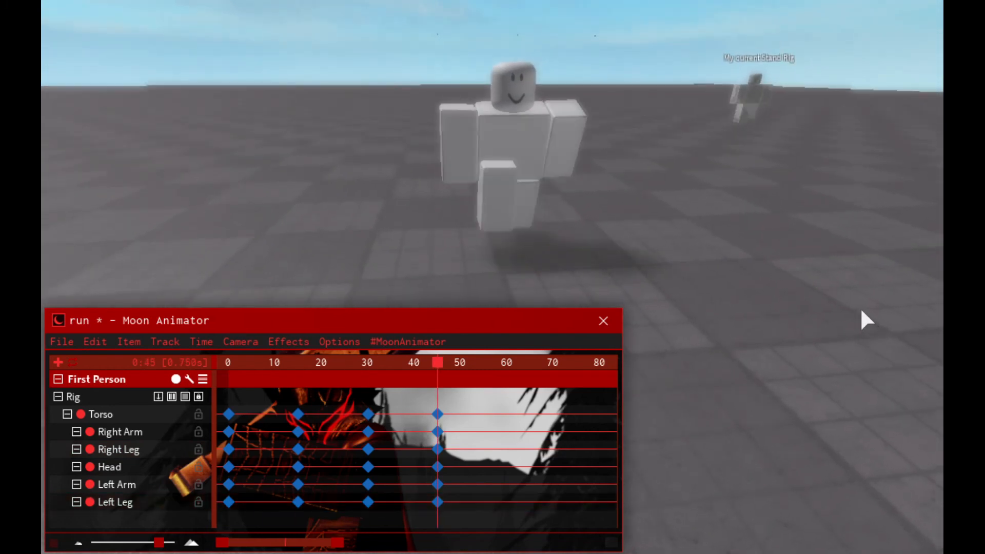
- Copy the keyframes of all body parts from frame 0, paste them at frame 60, and deselect them
right_click_drag(855, 296, 855, 296)
scroll(580, 475, "up", 3)
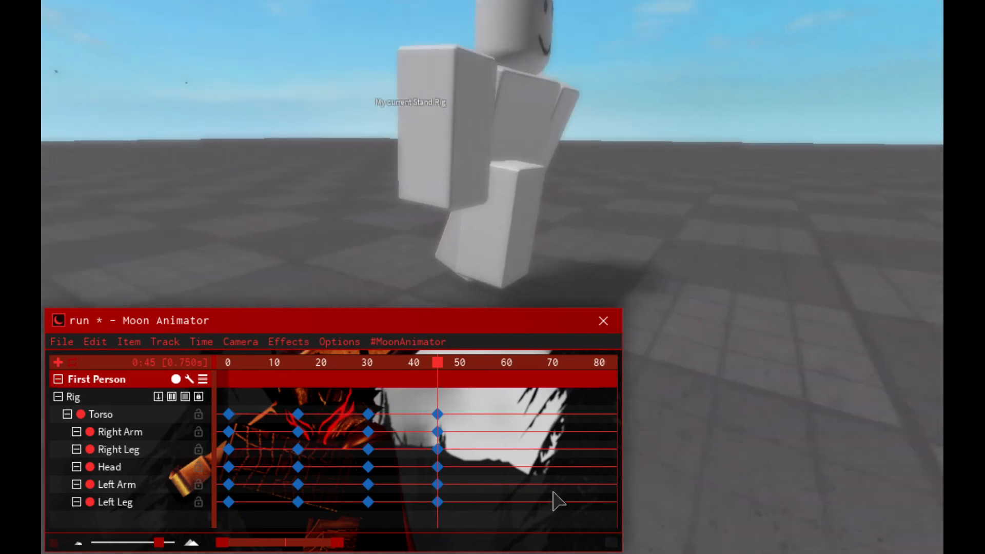
scroll(564, 469, "down", 3)
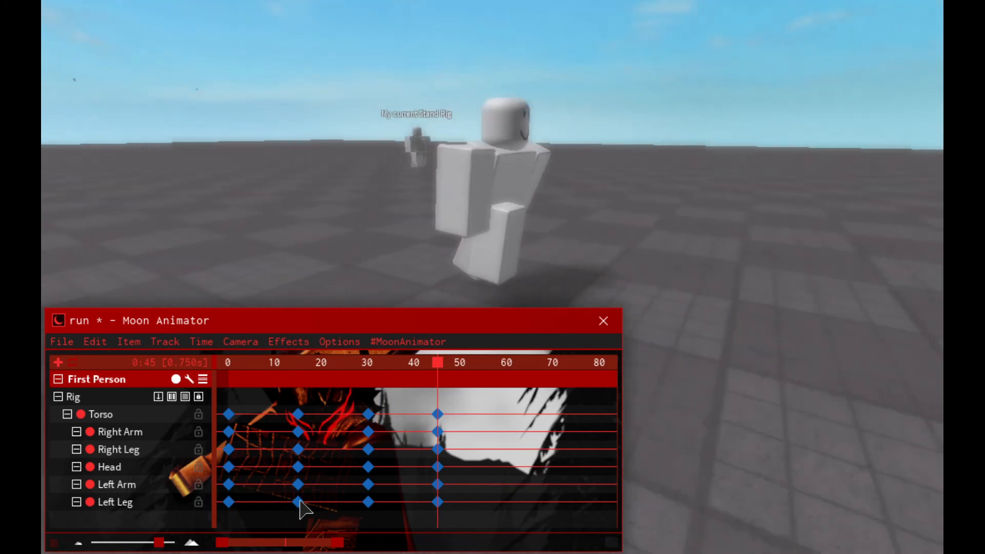
left_click_drag(245, 499, 246, 500)
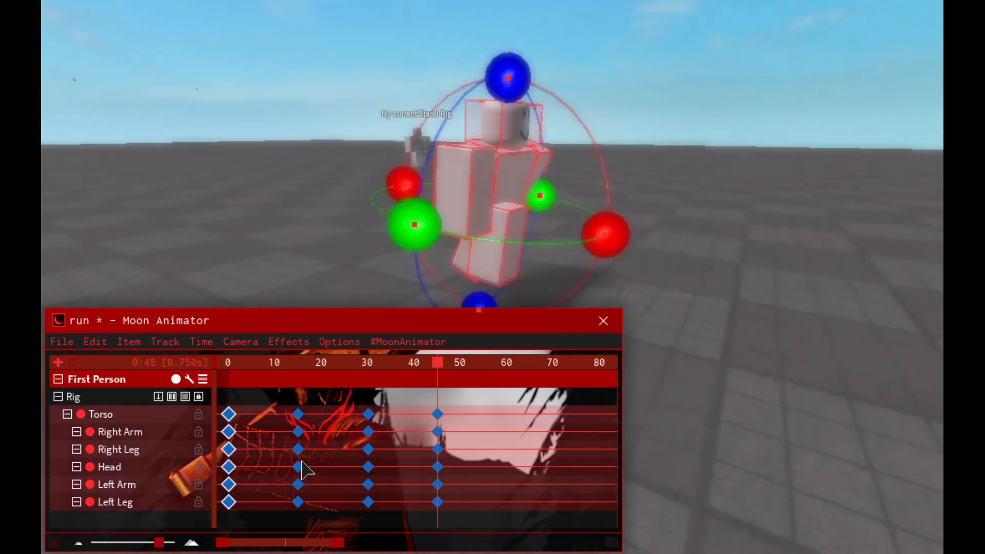
key("Right")
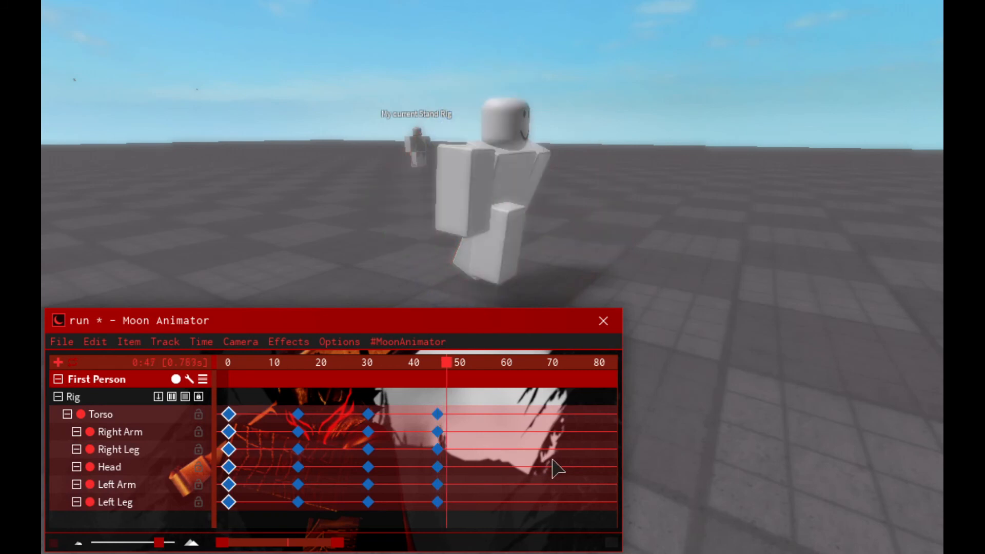
key("ctrl+v")
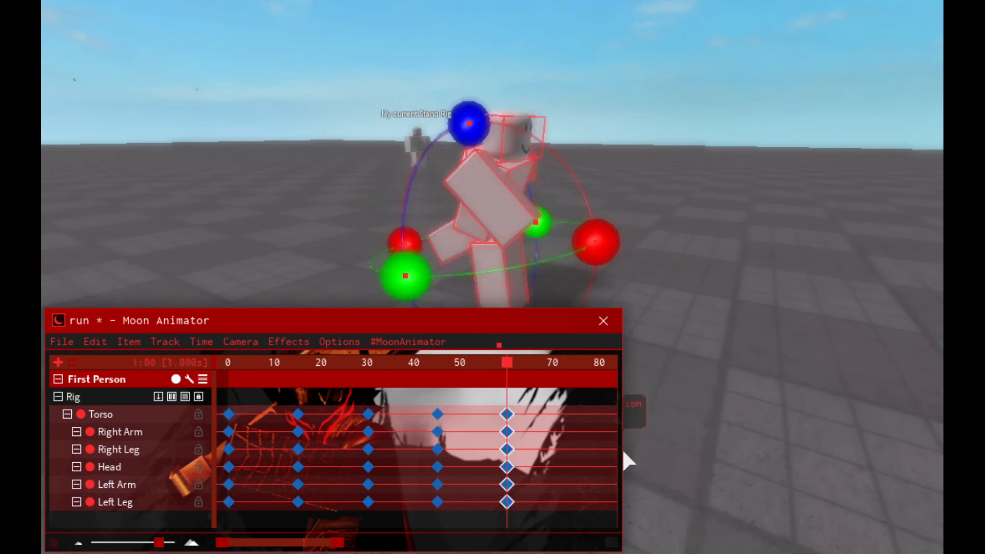
left_click(655, 472)
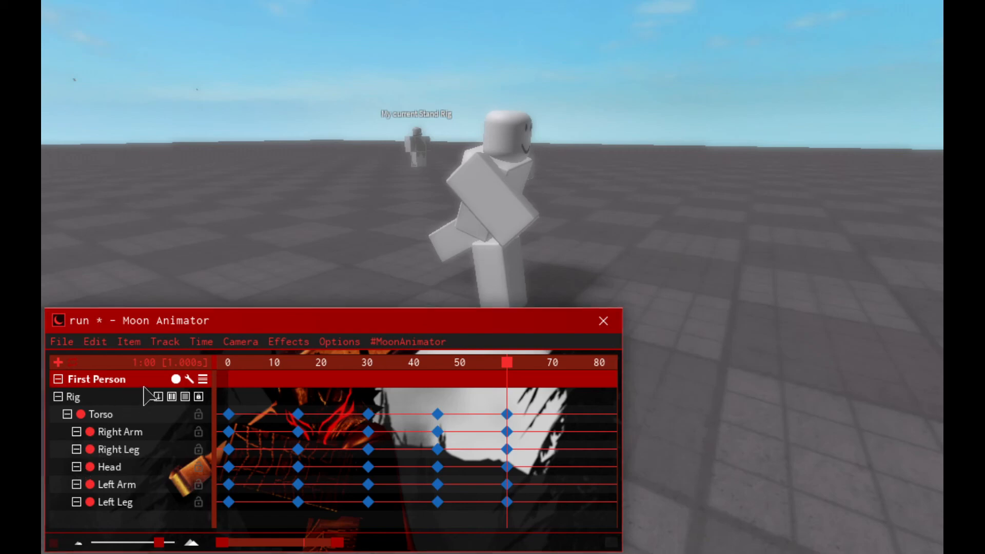
- Resize the animator window so it is narrower and just tall enough to show all body-part tracks
left_click_drag(196, 309, 262, 151)
left_click_drag(623, 359, 816, 351)
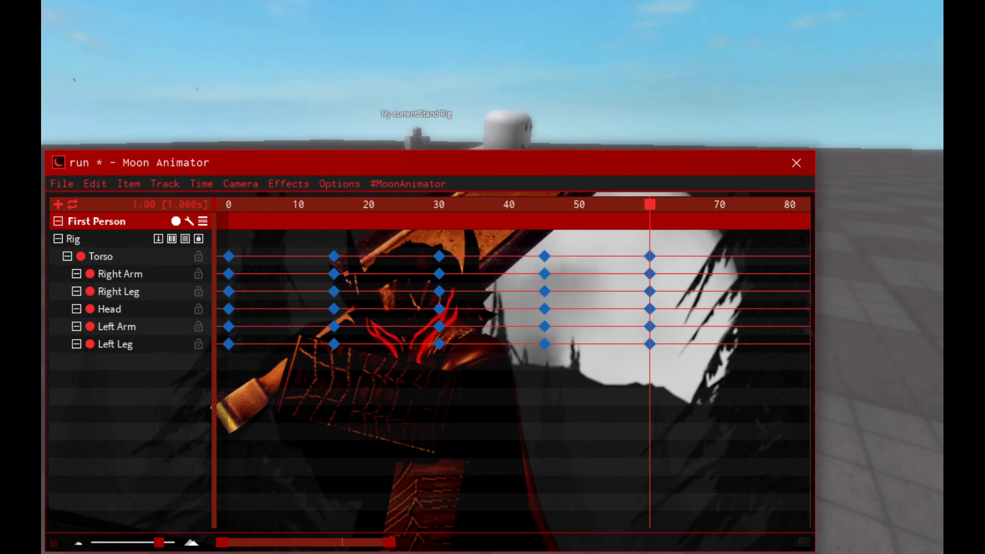
left_click_drag(815, 308, 617, 272)
left_click_drag(370, 190, 342, 417)
- Play the run animation from frame 0 to frame 60 in a close view of the dummy
right_click_drag(767, 259, 766, 254)
key("d")
key("a")
key("w")
key("a")
key("w")
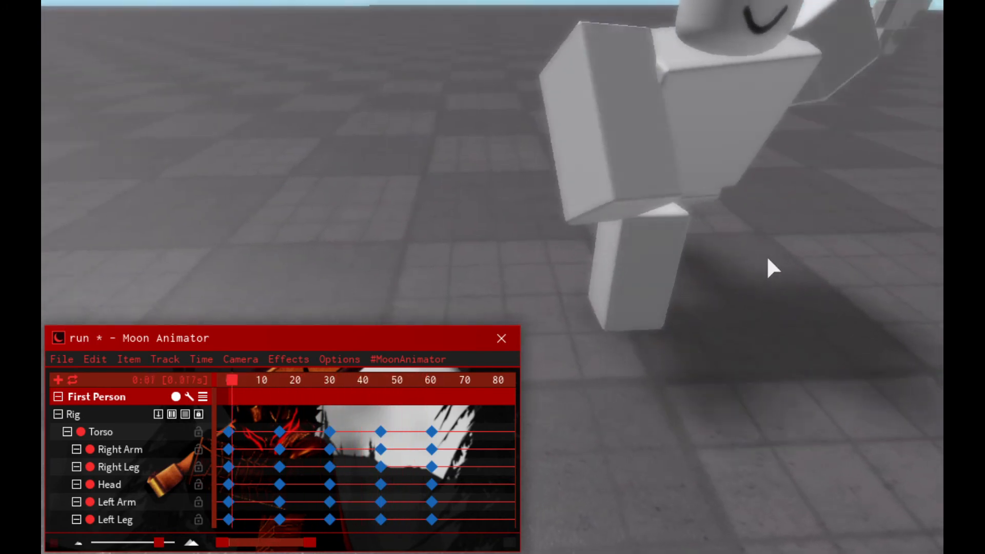
key("space")
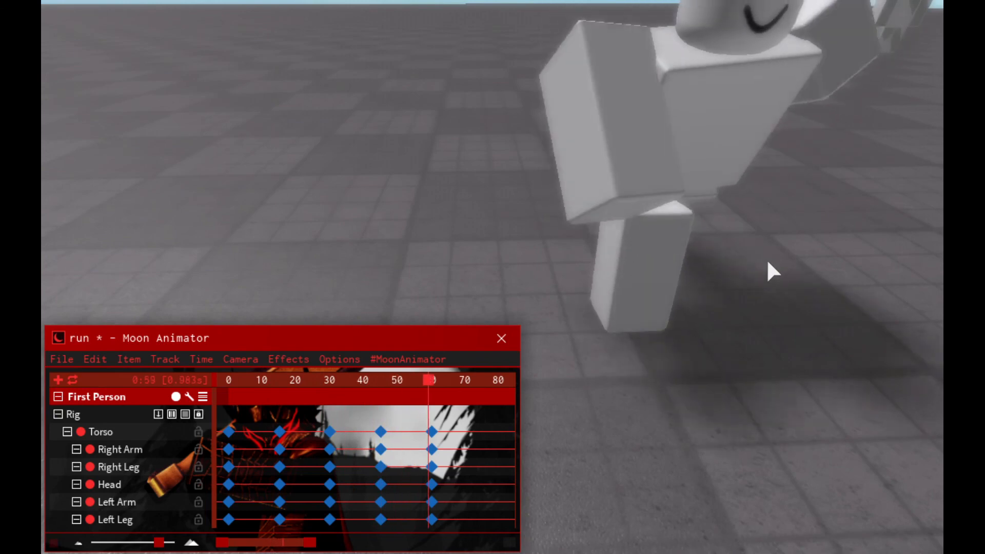
- Return to frame 0 and examine the dummy's arm and torso pose from several angles
left_click_drag(256, 380, 229, 380)
right_click_drag(558, 246, 559, 246)
scroll(558, 246, "down", 3)
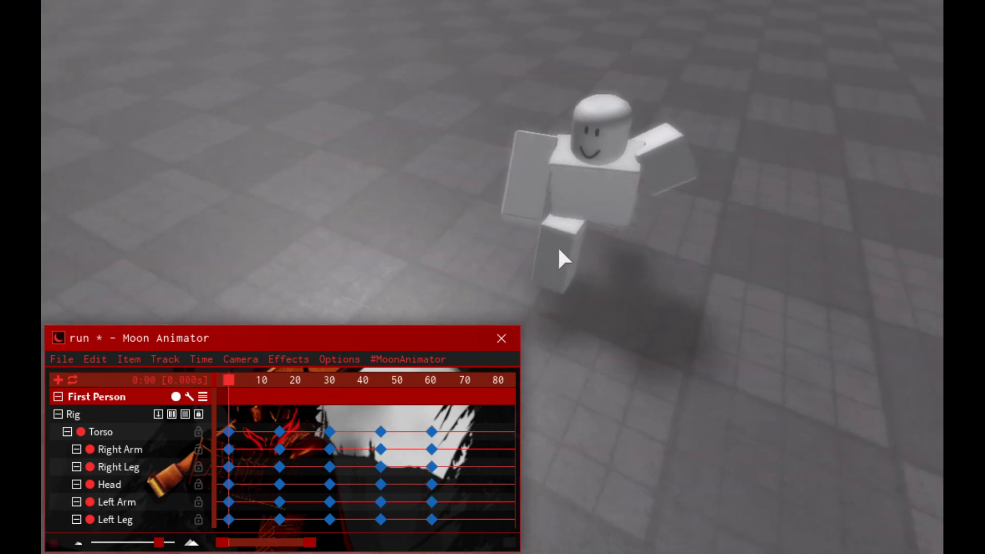
scroll(650, 239, "up", 2)
right_click_drag(651, 240, 651, 239)
scroll(700, 218, "down", 2)
right_click_drag(702, 220, 700, 218)
right_click_drag(698, 279, 548, 334)
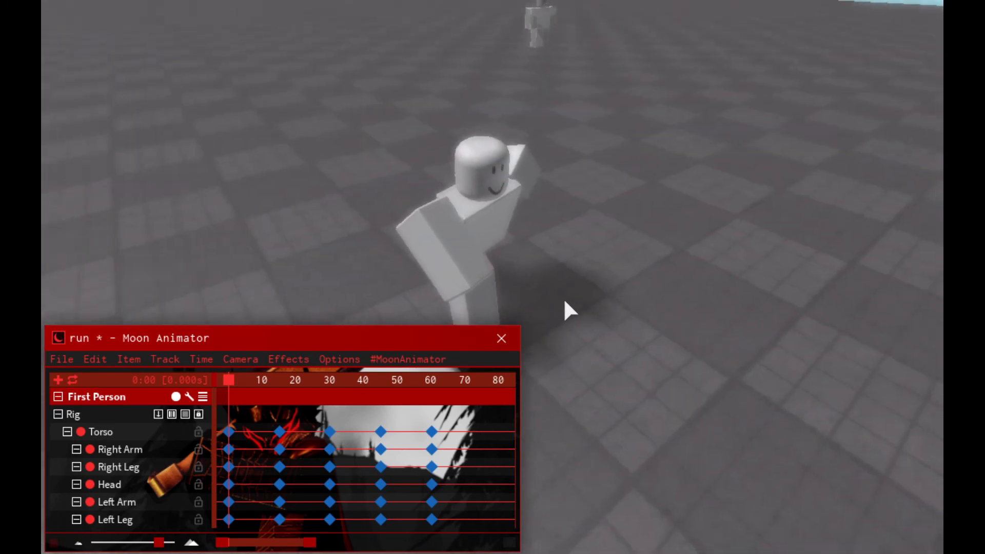
scroll(732, 243, "up", 1)
right_click_drag(732, 243, 732, 243)
scroll(732, 243, "up", 3)
scroll(732, 243, "down", 5)
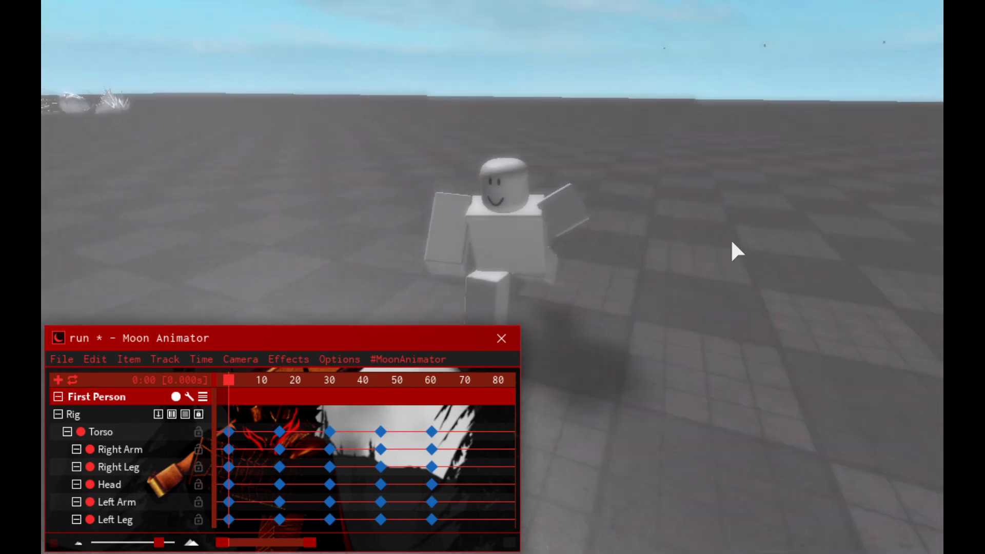
- Pose the right arm at frame 0 in local rotation, ending with a turn of about -9.05 degrees, and deselect it
left_click(448, 232)
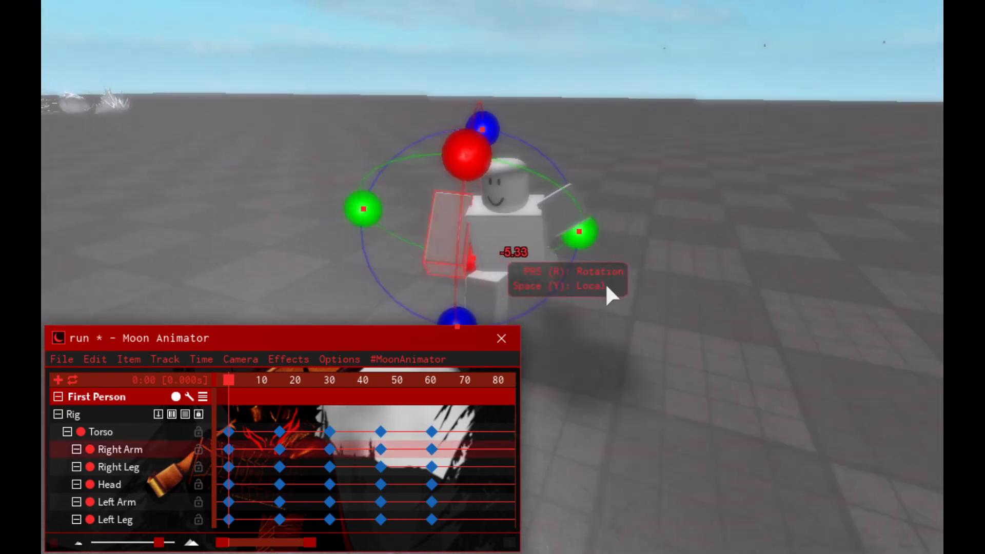
right_click_drag(607, 285, 624, 288)
left_click(815, 322)
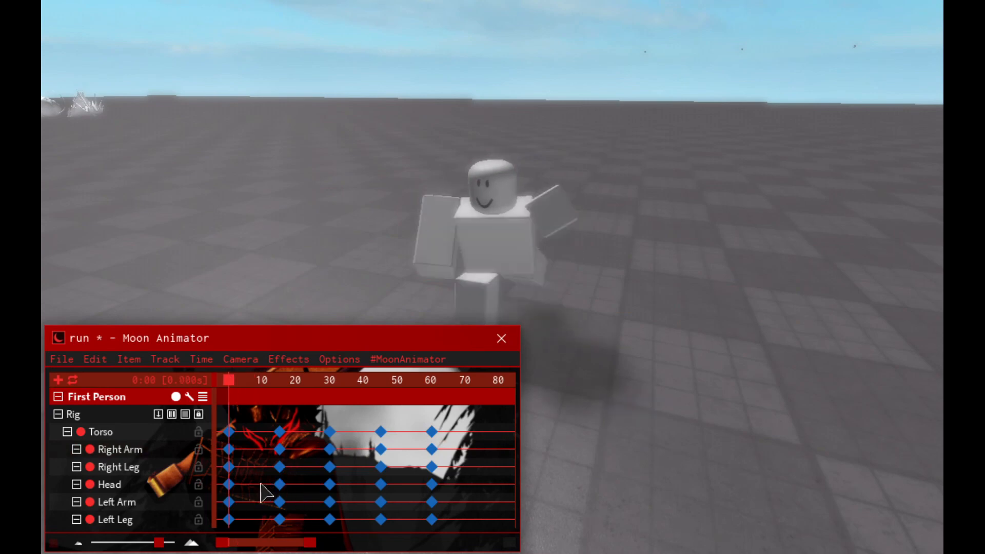
right_click_drag(523, 323, 531, 317)
scroll(532, 317, "up", 2)
left_click(623, 270)
left_click_drag(694, 245, 711, 190)
left_click_drag(470, 238, 458, 267)
left_click_drag(728, 96, 678, 312)
mouse_move(460, 229)
left_mouse_down()
mouse_move(493, 250)
mouse_move(464, 236)
left_mouse_up()
right_click_drag(811, 252, 867, 217)
left_click(908, 196)
- Pose the left arm at frame 0 in local rotation, ending with a turn of about 16.01 degrees, and deselect it
left_click(811, 218)
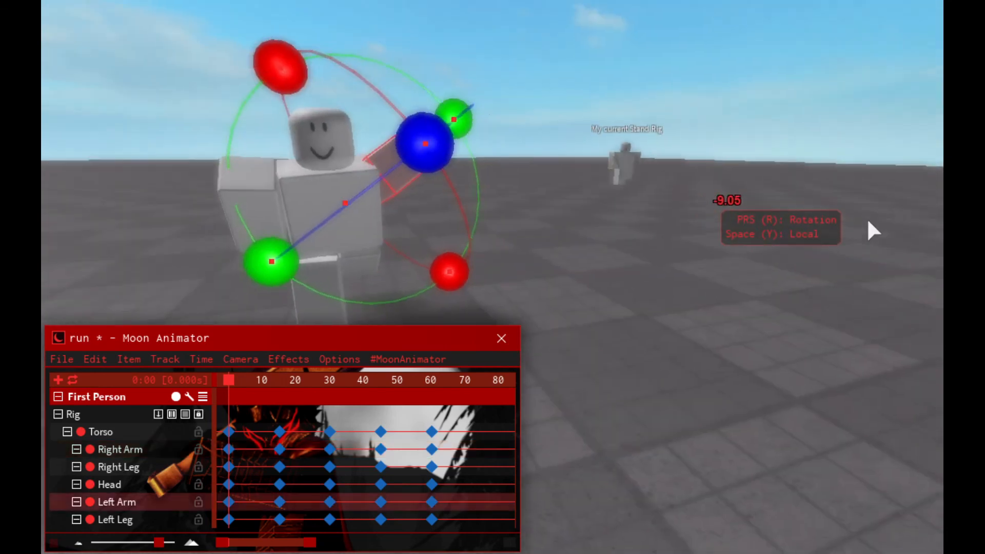
left_click_drag(575, 147, 575, 195)
left_click_drag(483, 180, 475, 194)
right_click_drag(475, 194, 622, 209)
left_click_drag(475, 273, 594, 95)
left_click_drag(610, 328, 590, 340)
left_click_drag(619, 183, 688, 149)
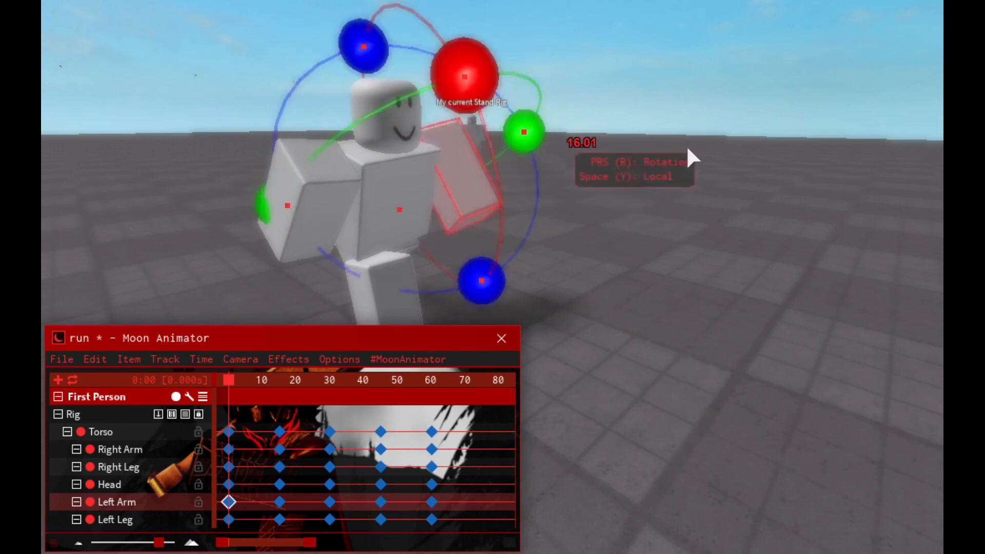
left_click(752, 215)
- Rotate the left arm further at frame 0 around its local red handle and deselect it
left_click(479, 198)
left_click_drag(468, 77, 557, 92)
left_click(739, 180)
key("a")
right_click_drag(731, 210, 731, 209)
key("d")
right_click_drag(699, 248, 690, 249)
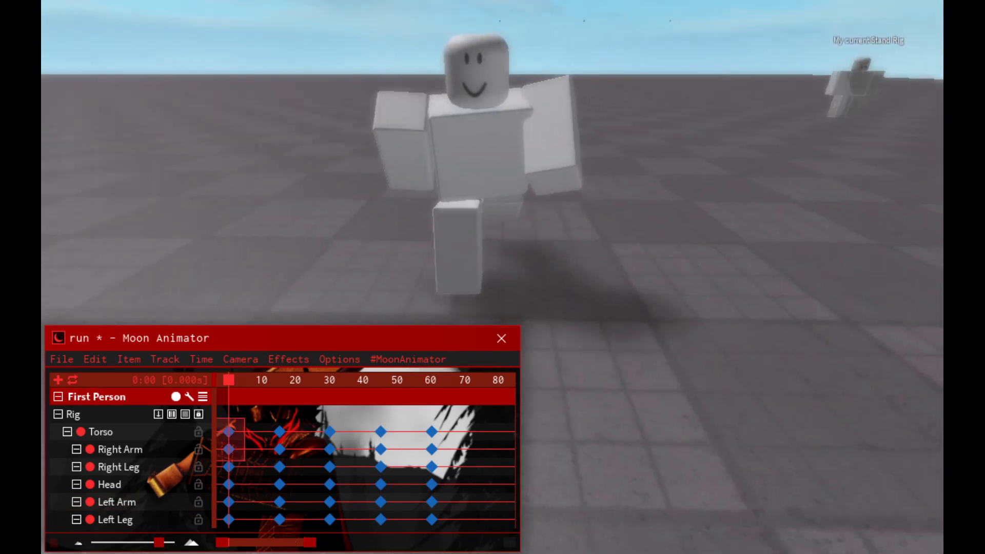
- Replace the keyframes of all rig parts at frame 60 with copies of the frame 0 keyframes
left_click_drag(244, 459, 243, 528)
left_click(432, 380)
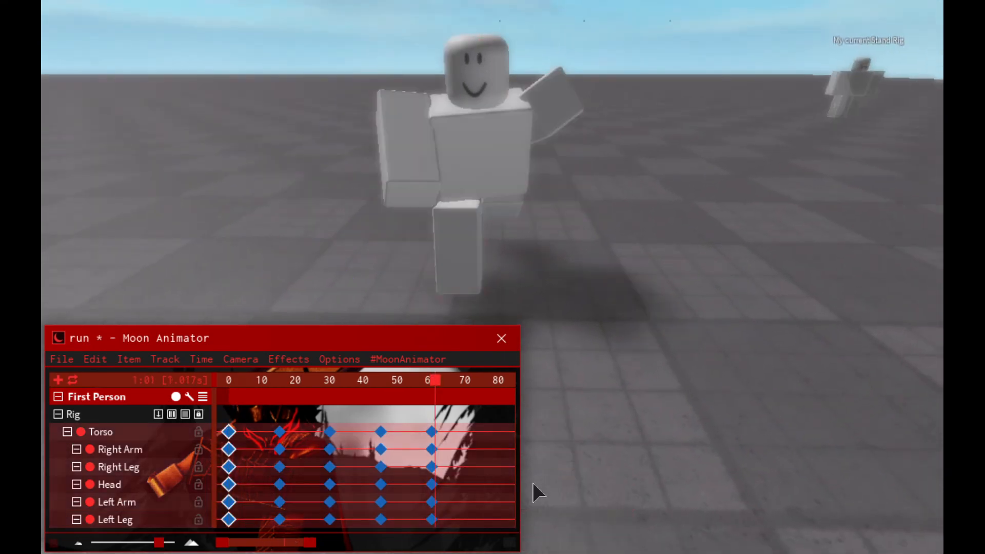
left_click_drag(421, 415, 462, 528)
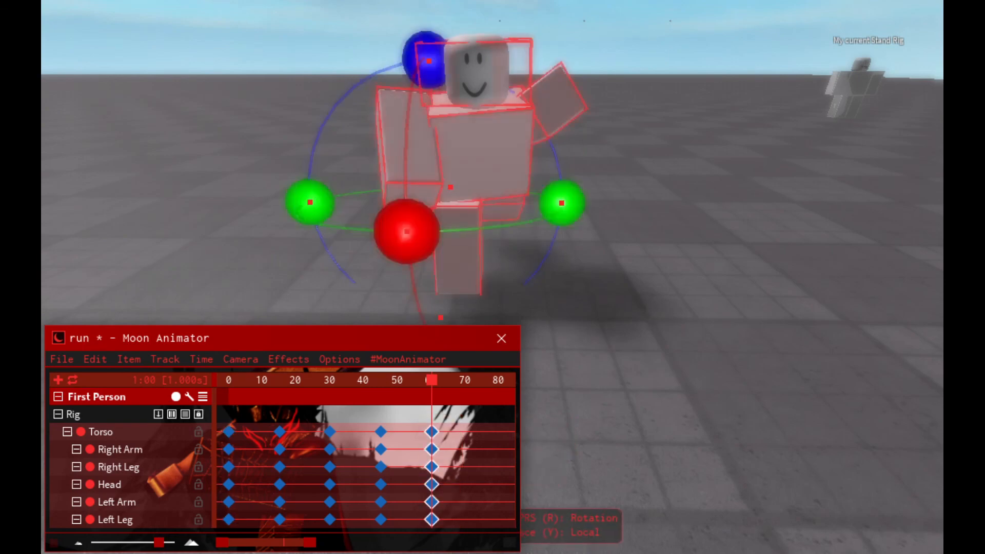
key("ctrl+v")
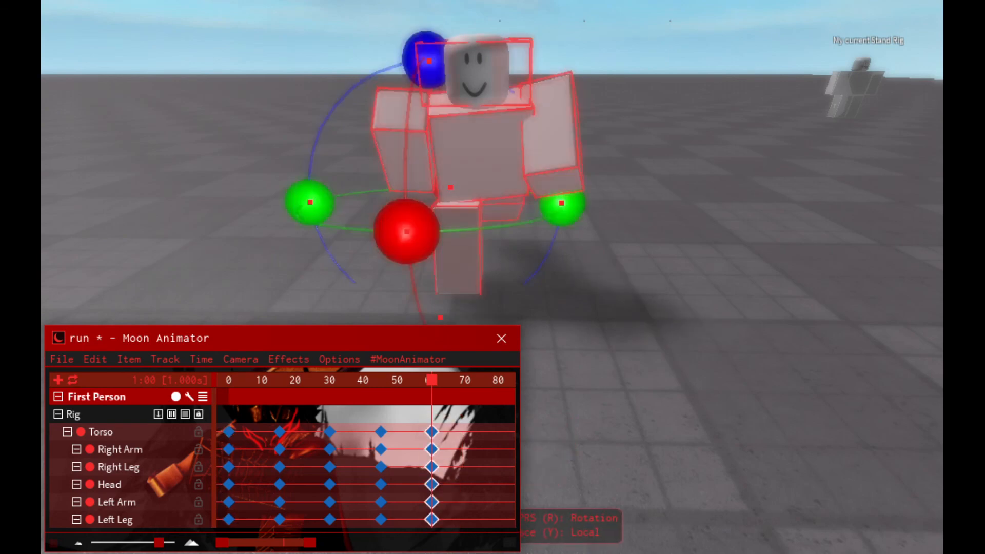
key("ctrl+z")
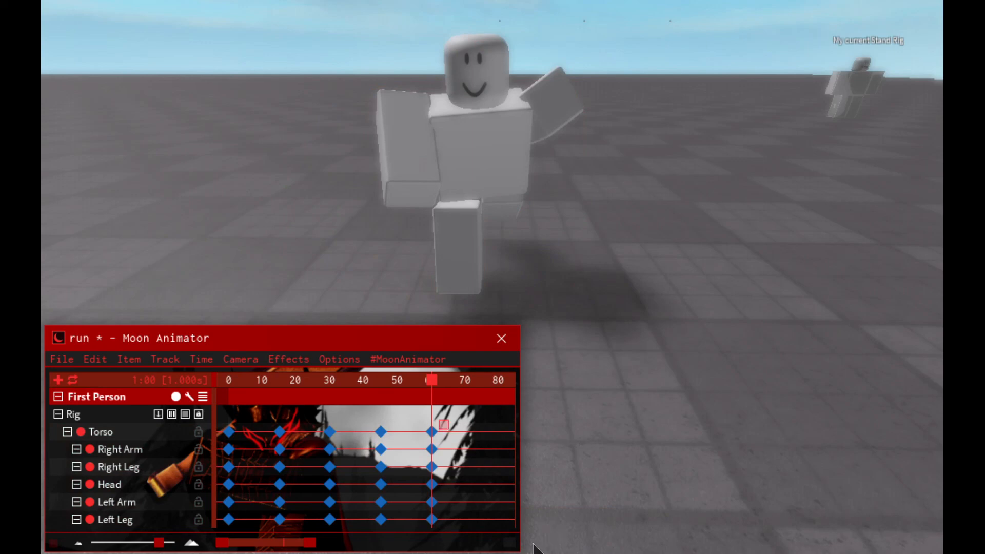
left_click_drag(439, 429, 404, 528)
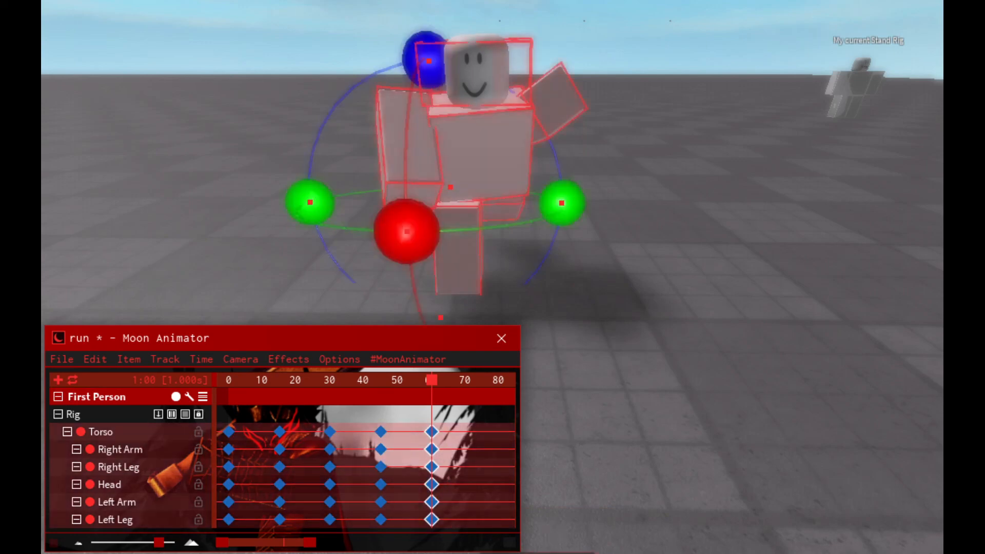
key("Delete")
key("ctrl+v")
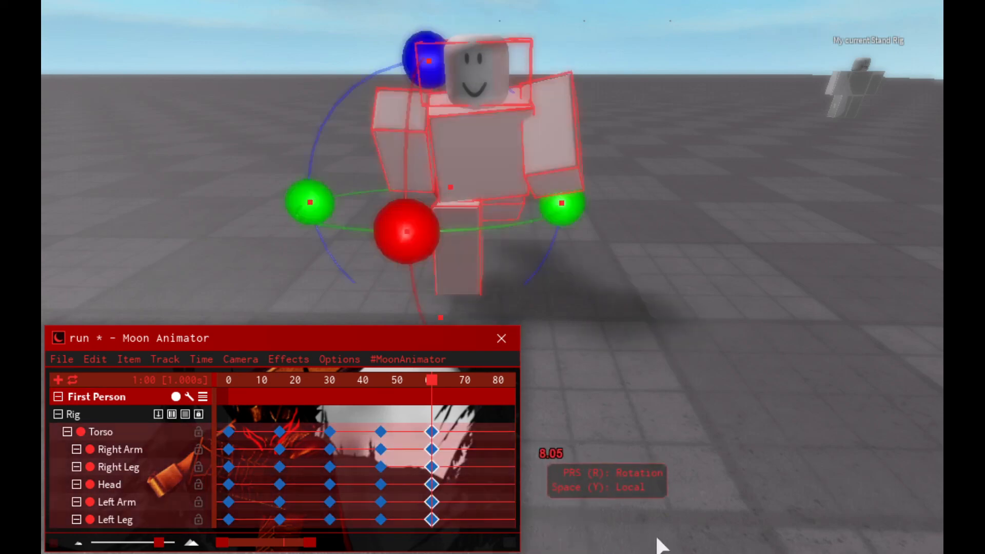
- Play back the run animation and check the motion from the front and from an angle
key("space")
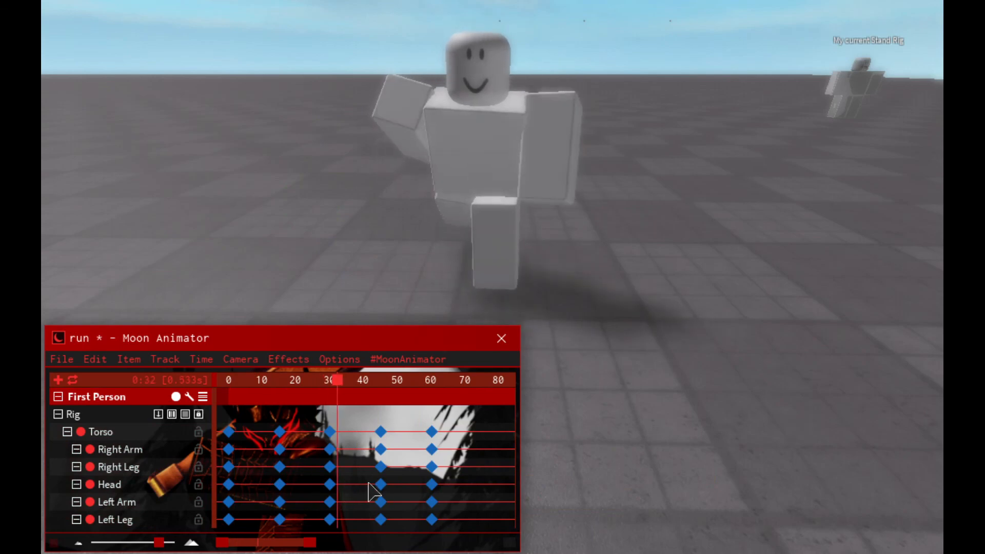
key("space")
right_click_drag(625, 179, 370, 196)
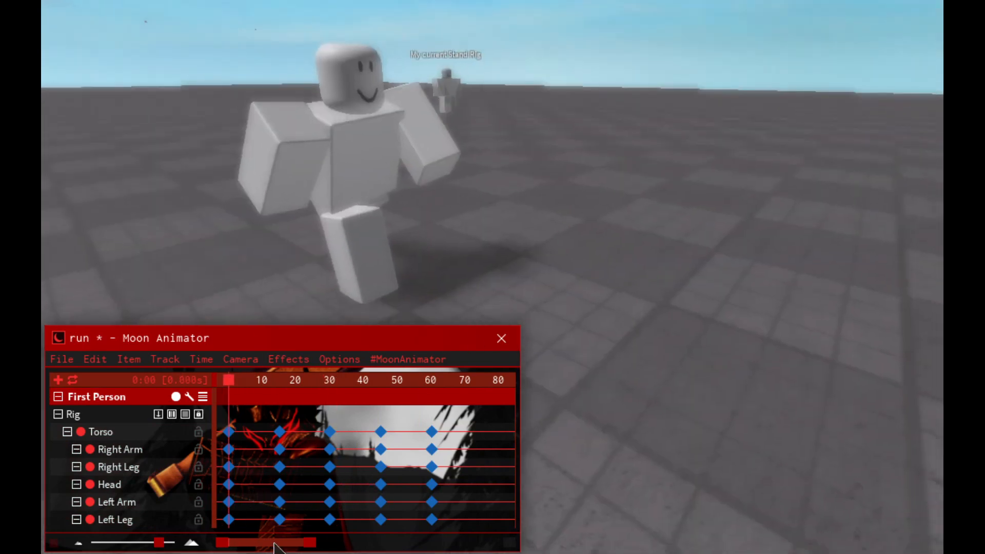
key("space")
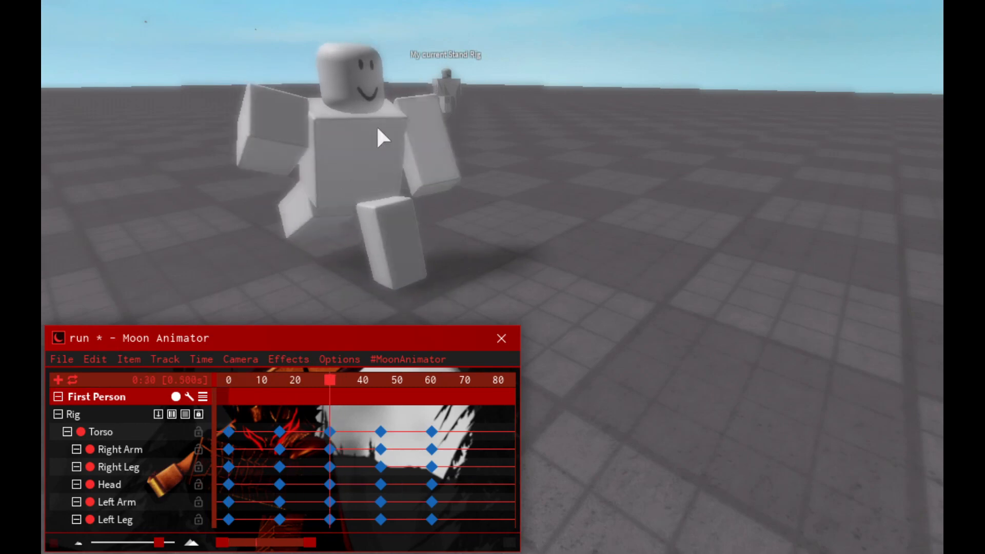
- Examine the dummy's arm pose at frame 30 up close from several angles and compare it with frame 0
right_click_drag(483, 126, 504, 125)
key("w")
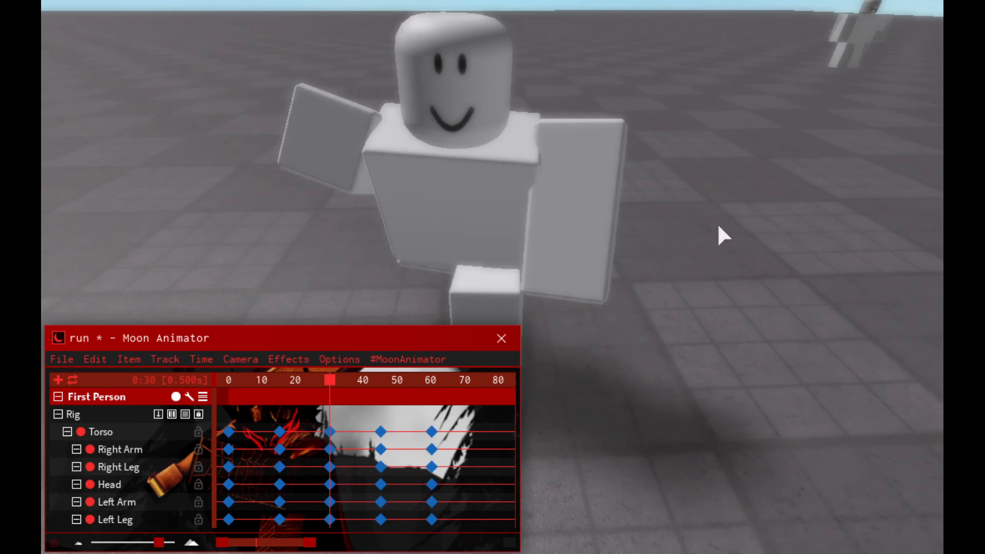
right_click_drag(699, 300, 753, 320)
right_click_drag(881, 227, 540, 207)
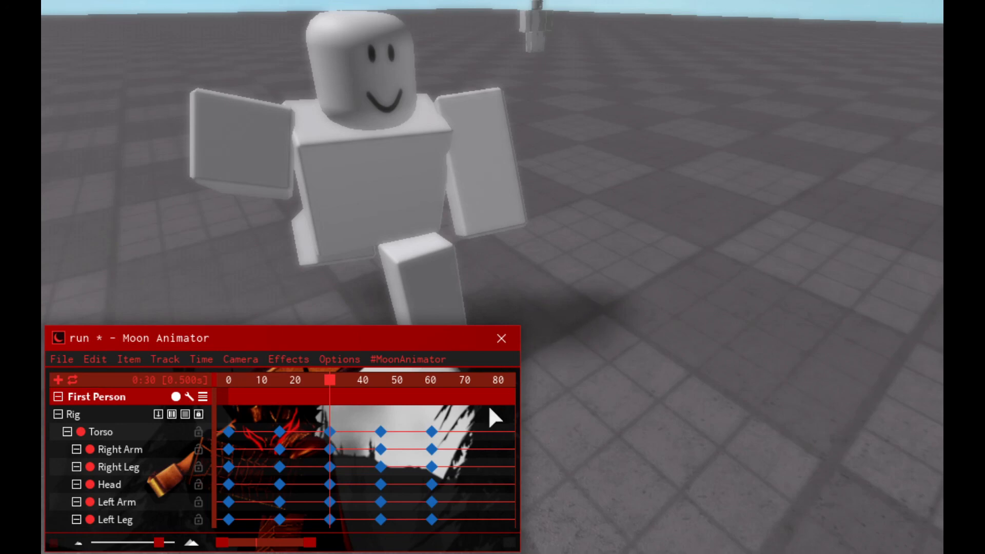
left_click_drag(330, 380, 229, 380)
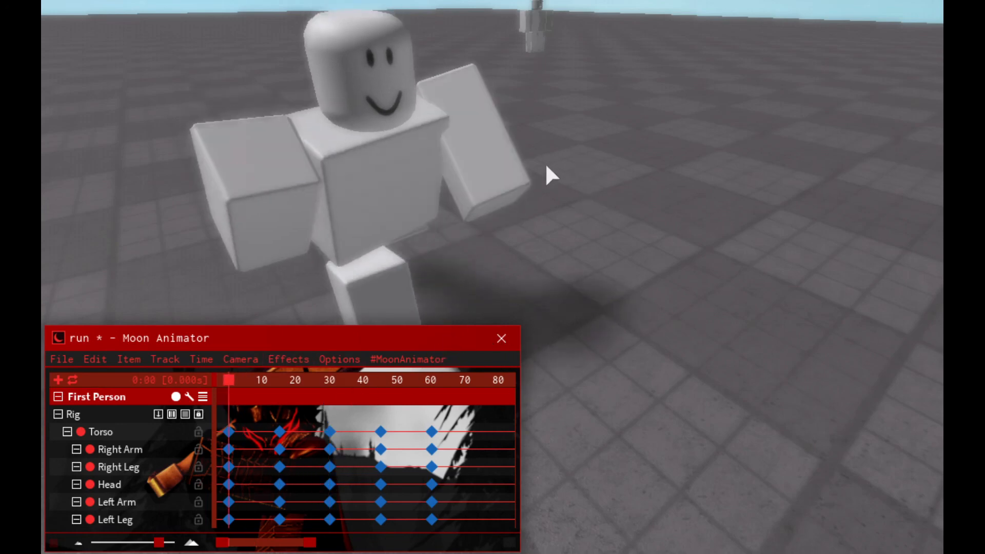